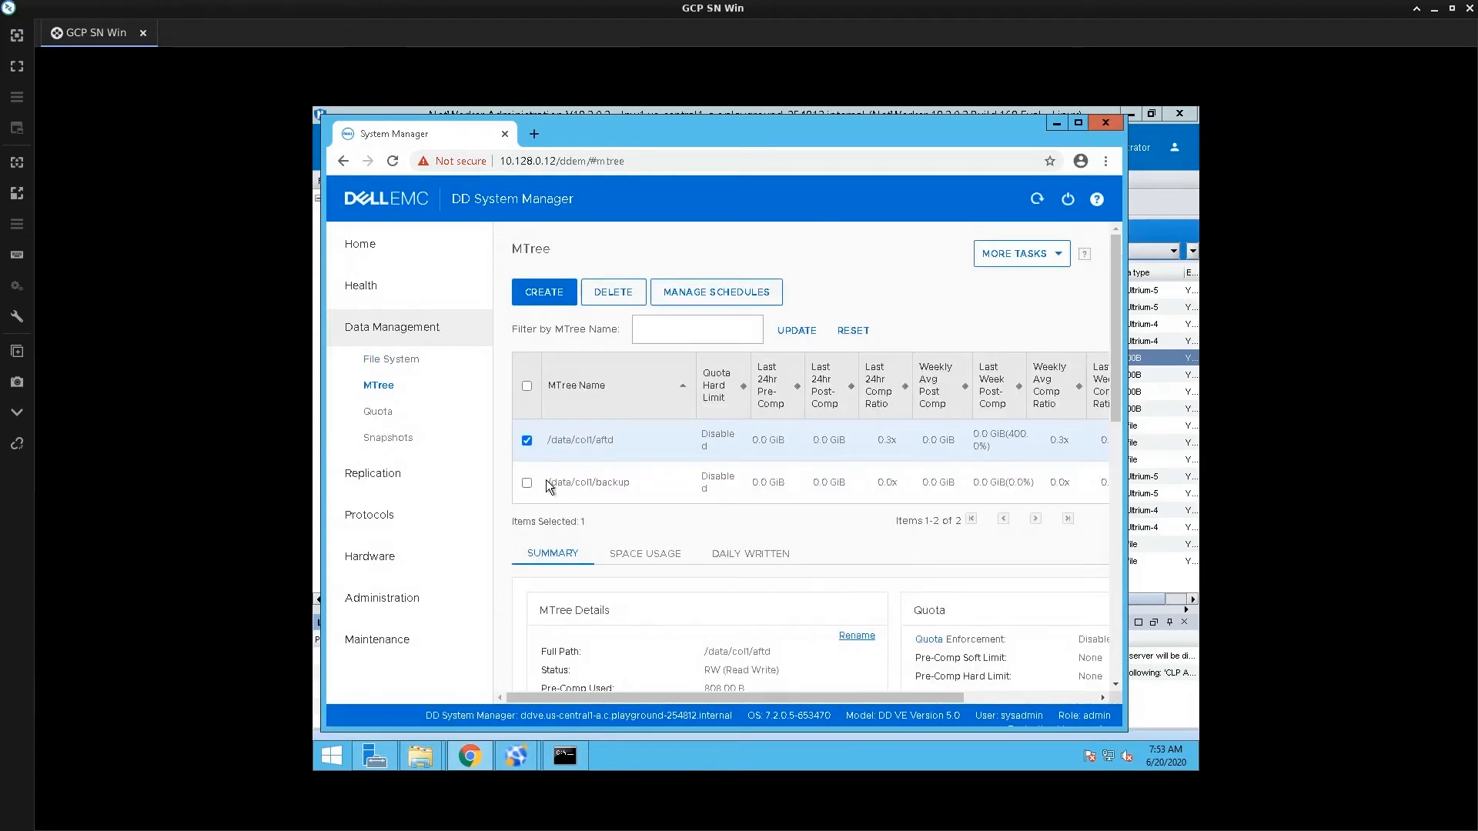
Browse the aftd and backup MTrees and the DD Boost page, then confirm DD Boost on the Licenses page
{"action": "left_click", "coordinate": [573, 482]}
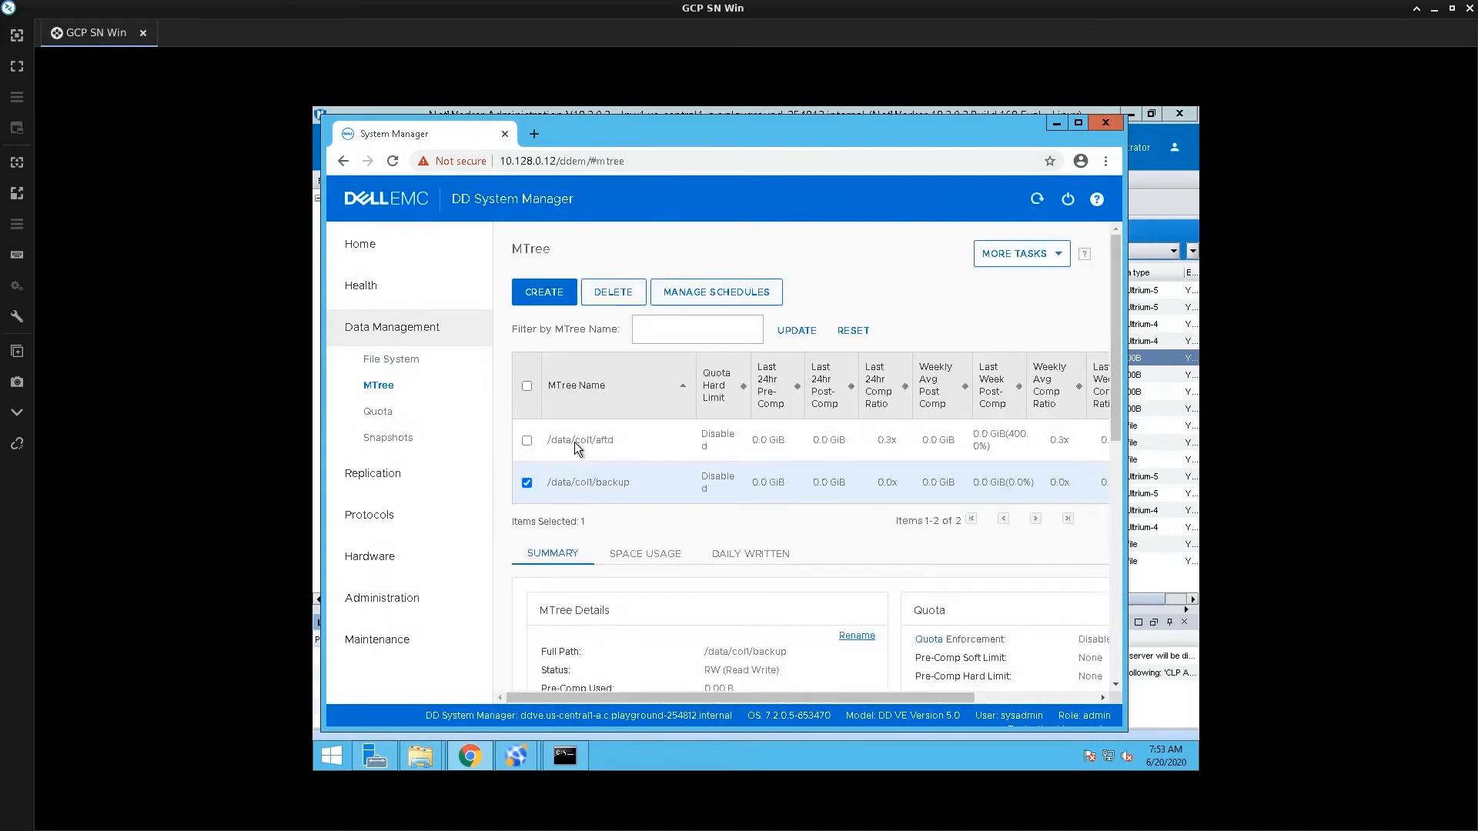
{"action": "left_click", "coordinate": [574, 442]}
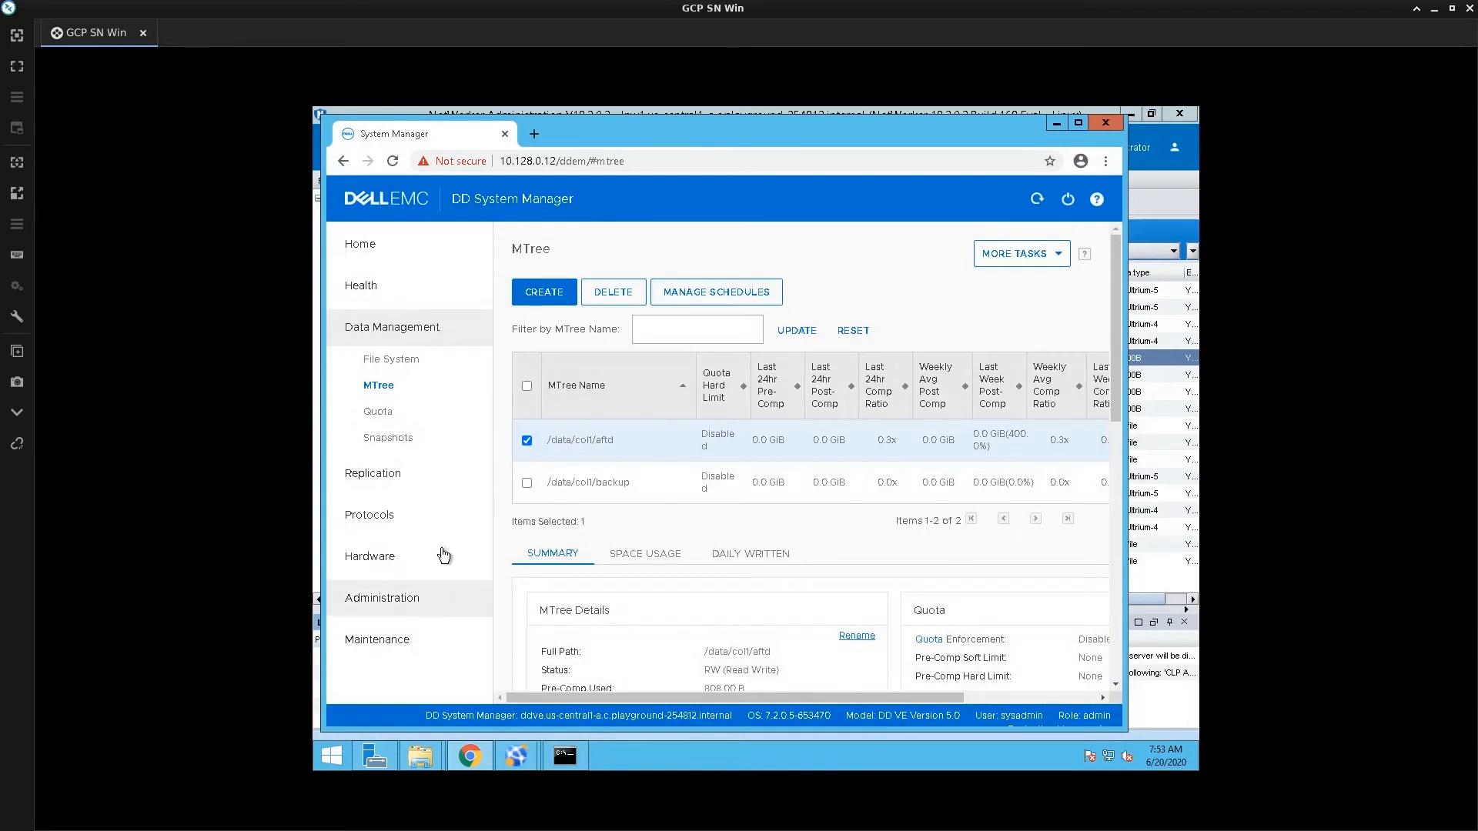
{"action": "left_click", "coordinate": [350, 515]}
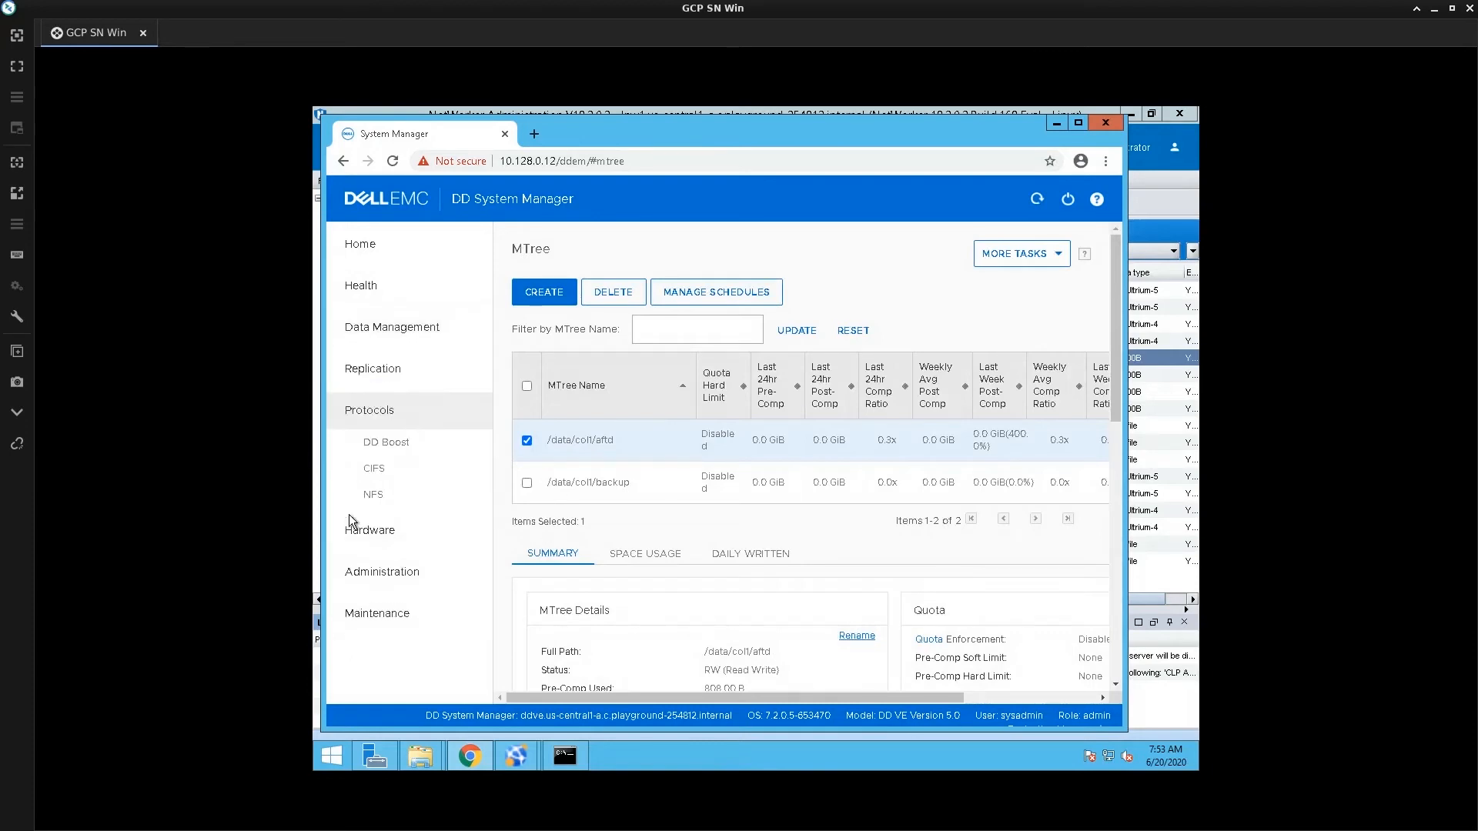
{"action": "left_click", "coordinate": [374, 452]}
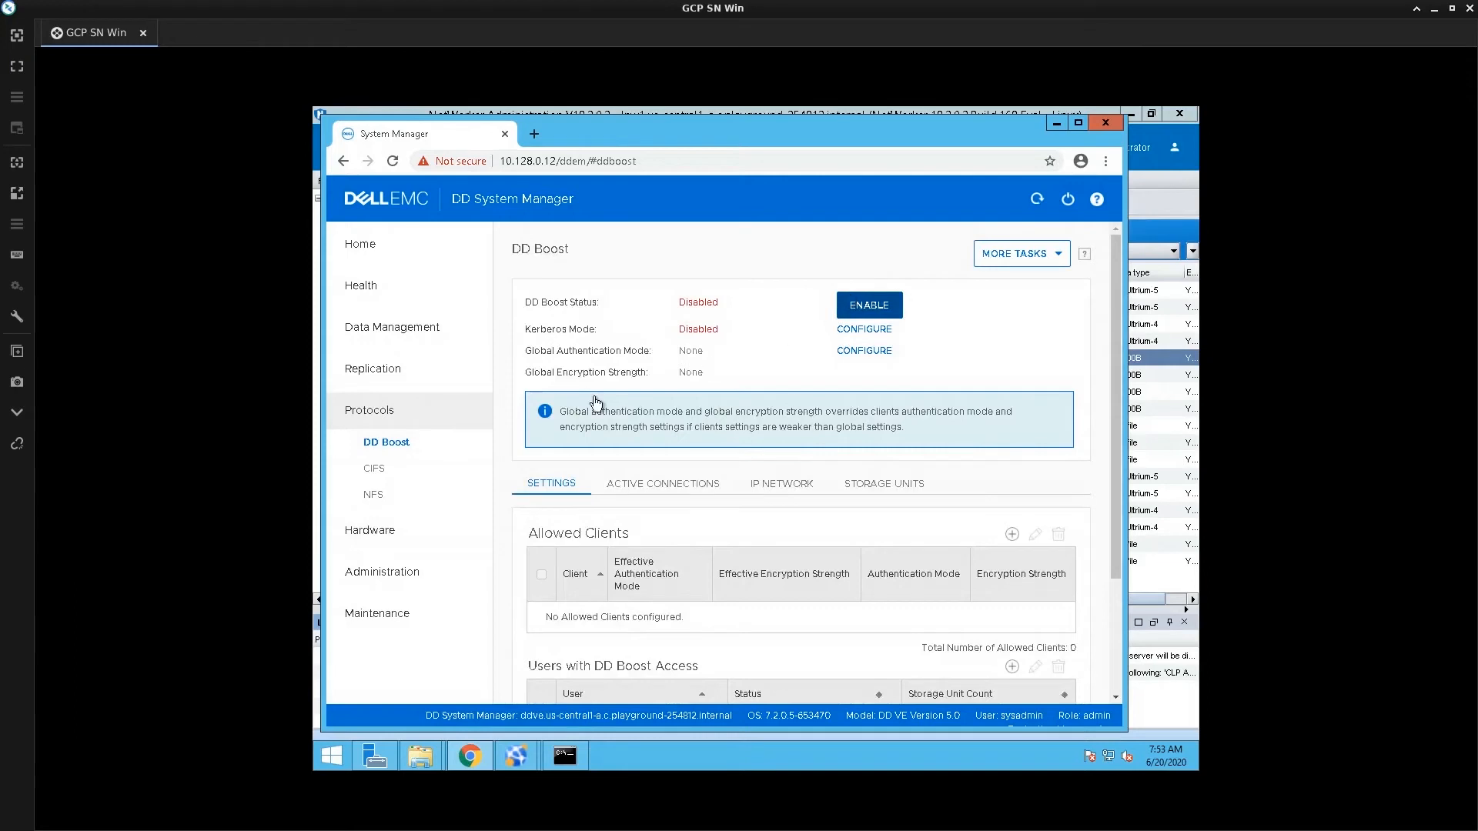
{"action": "left_click", "coordinate": [400, 588]}
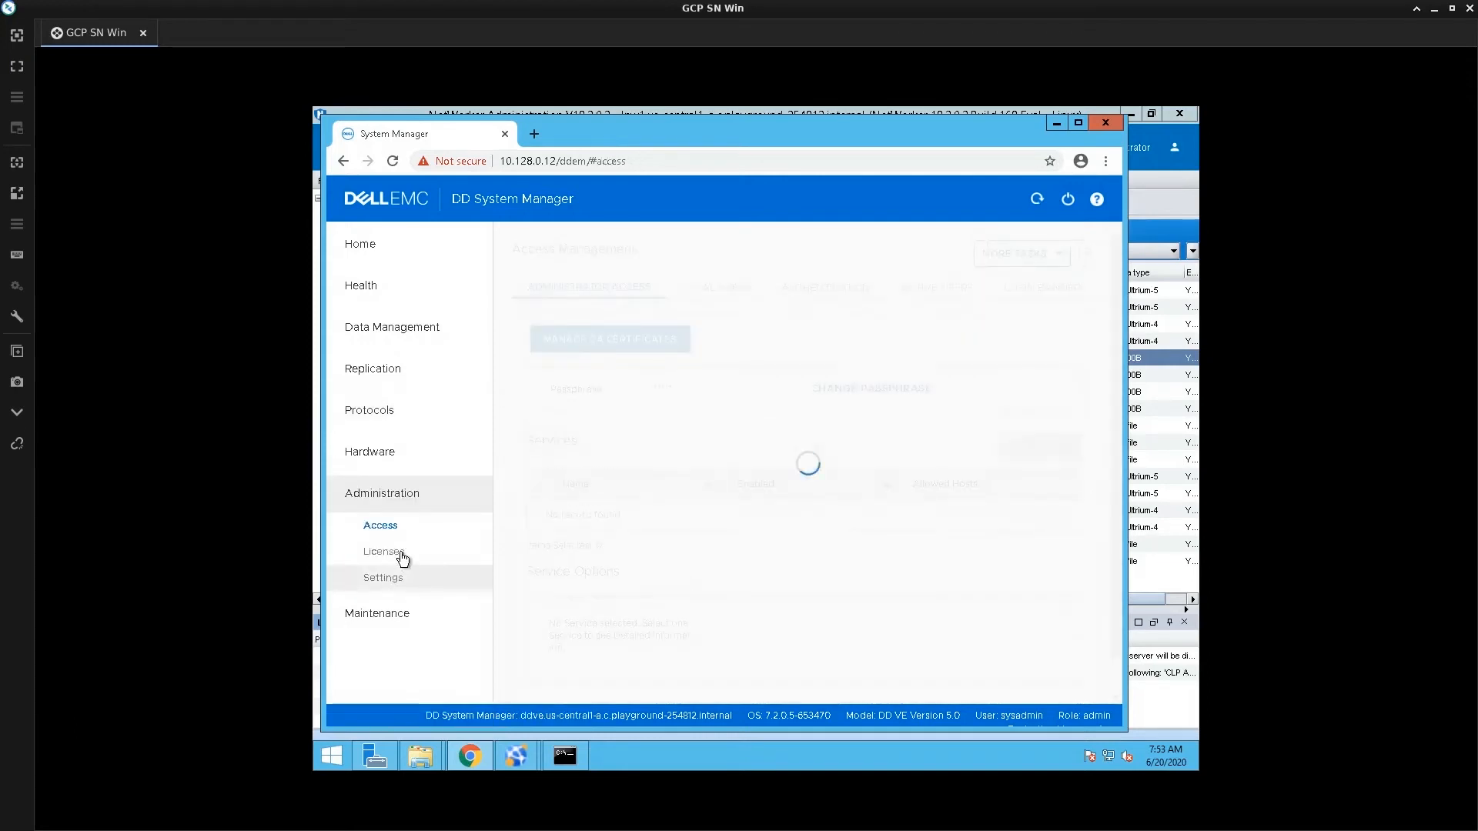
{"action": "left_click", "coordinate": [400, 553]}
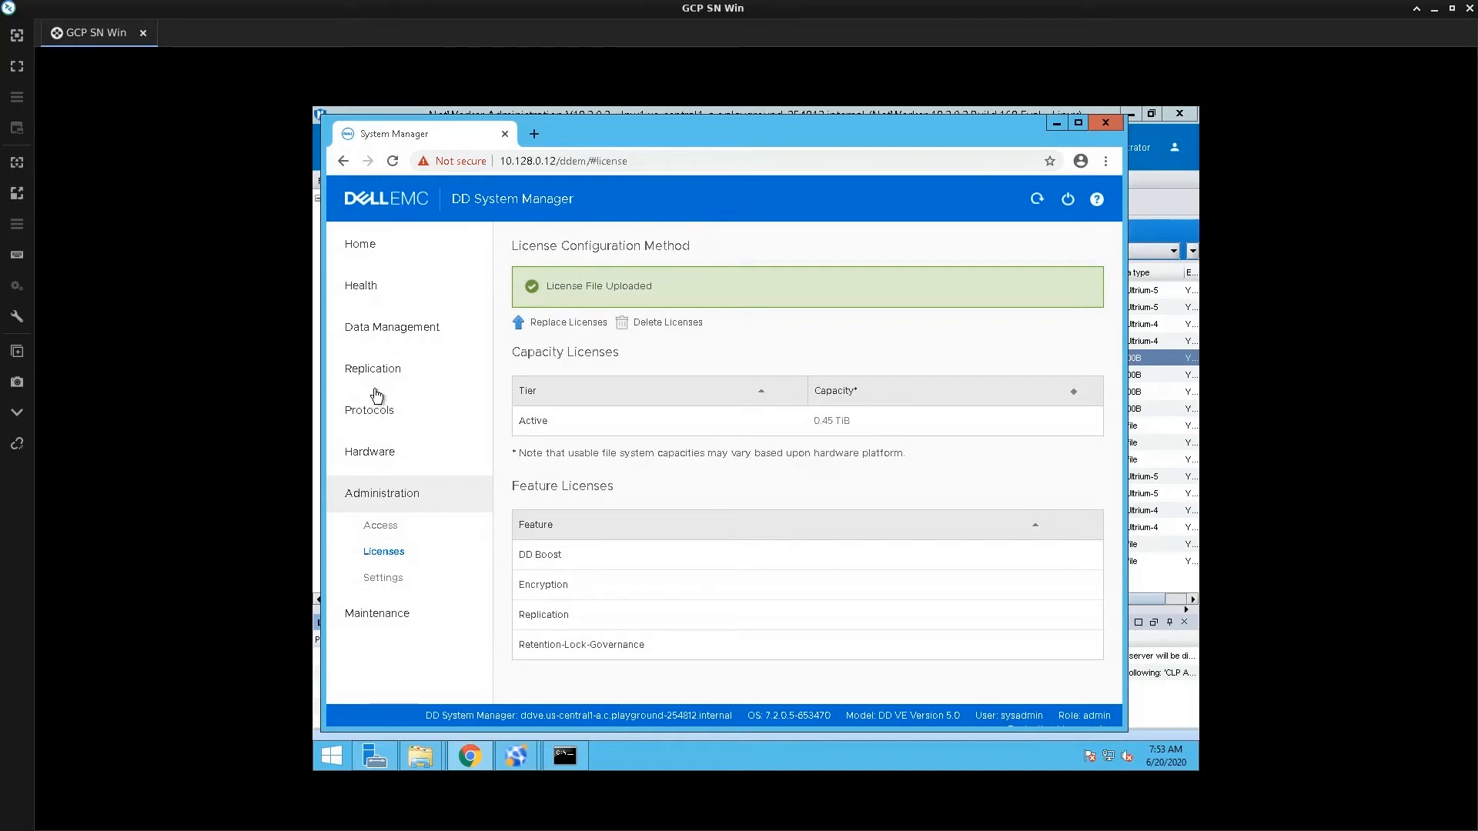
Enable DD Boost and check the '*' allowed client entry, leaving it unchanged
{"action": "left_click", "coordinate": [376, 419]}
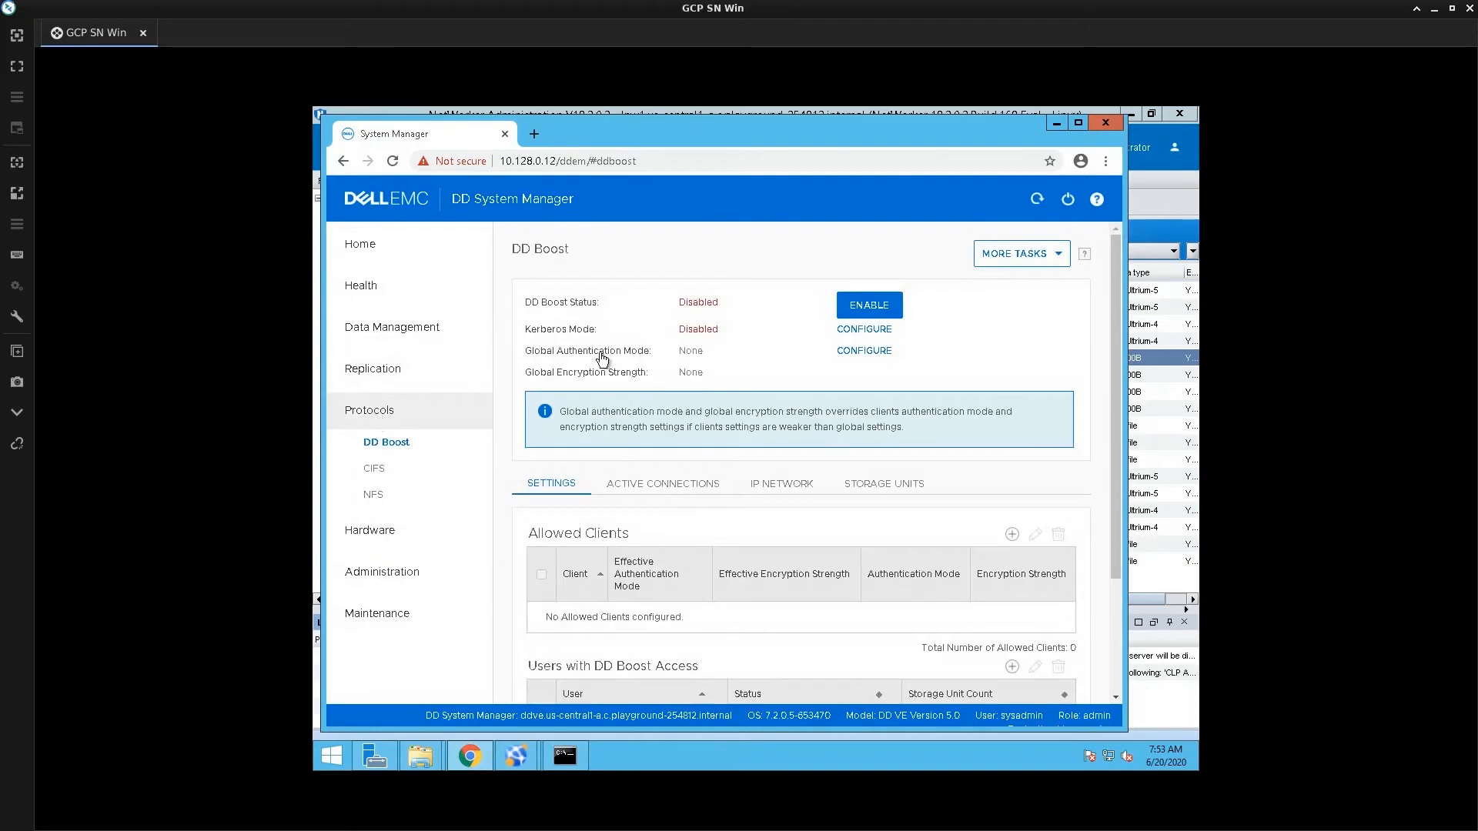
{"action": "left_click", "coordinate": [875, 306]}
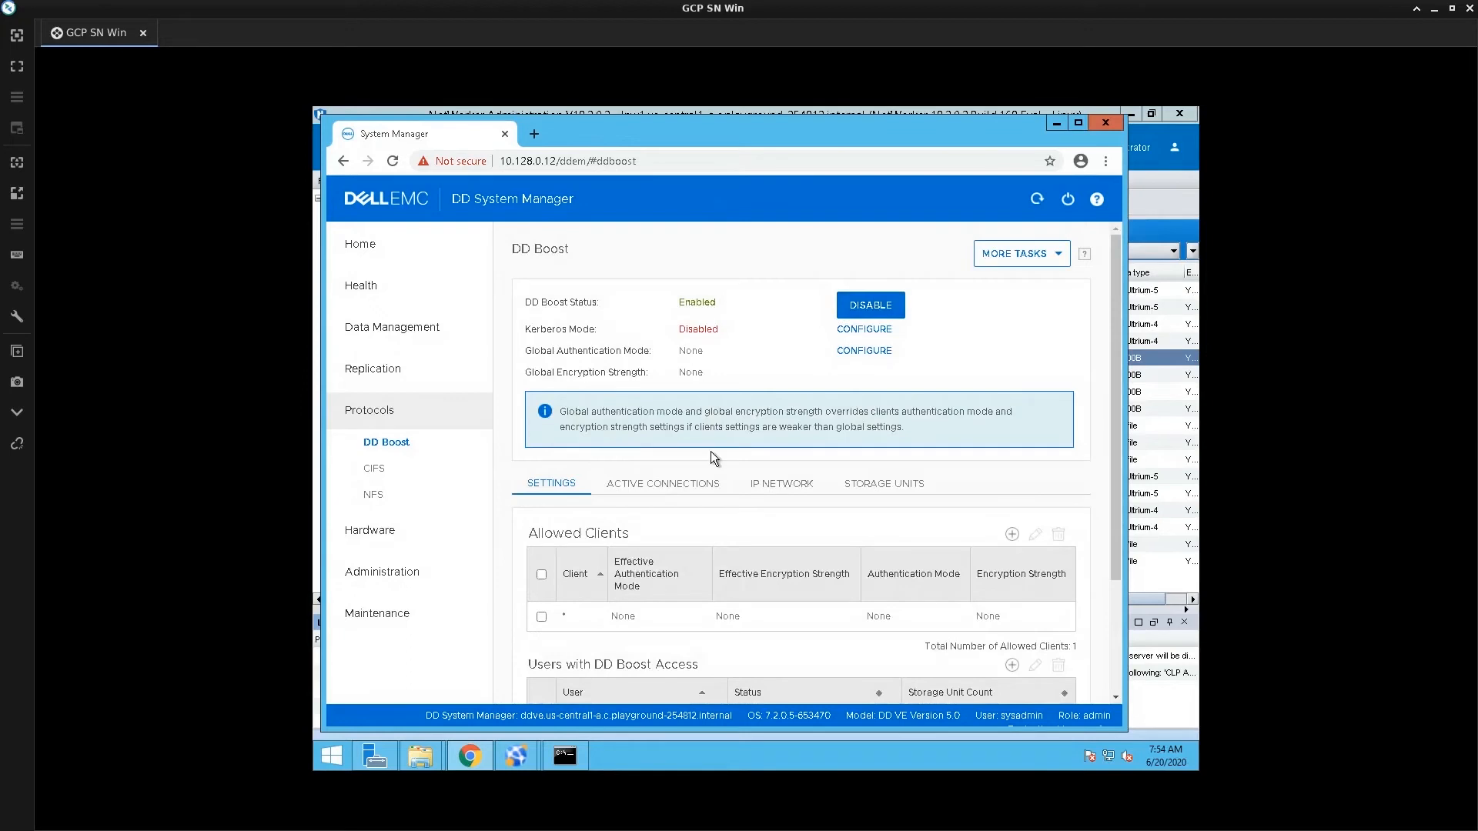
{"action": "scroll", "coordinate": [709, 455], "scroll_direction": "down", "scroll_amount": 1}
{"action": "scroll", "coordinate": [1100, 582], "scroll_direction": "down", "scroll_amount": 1}
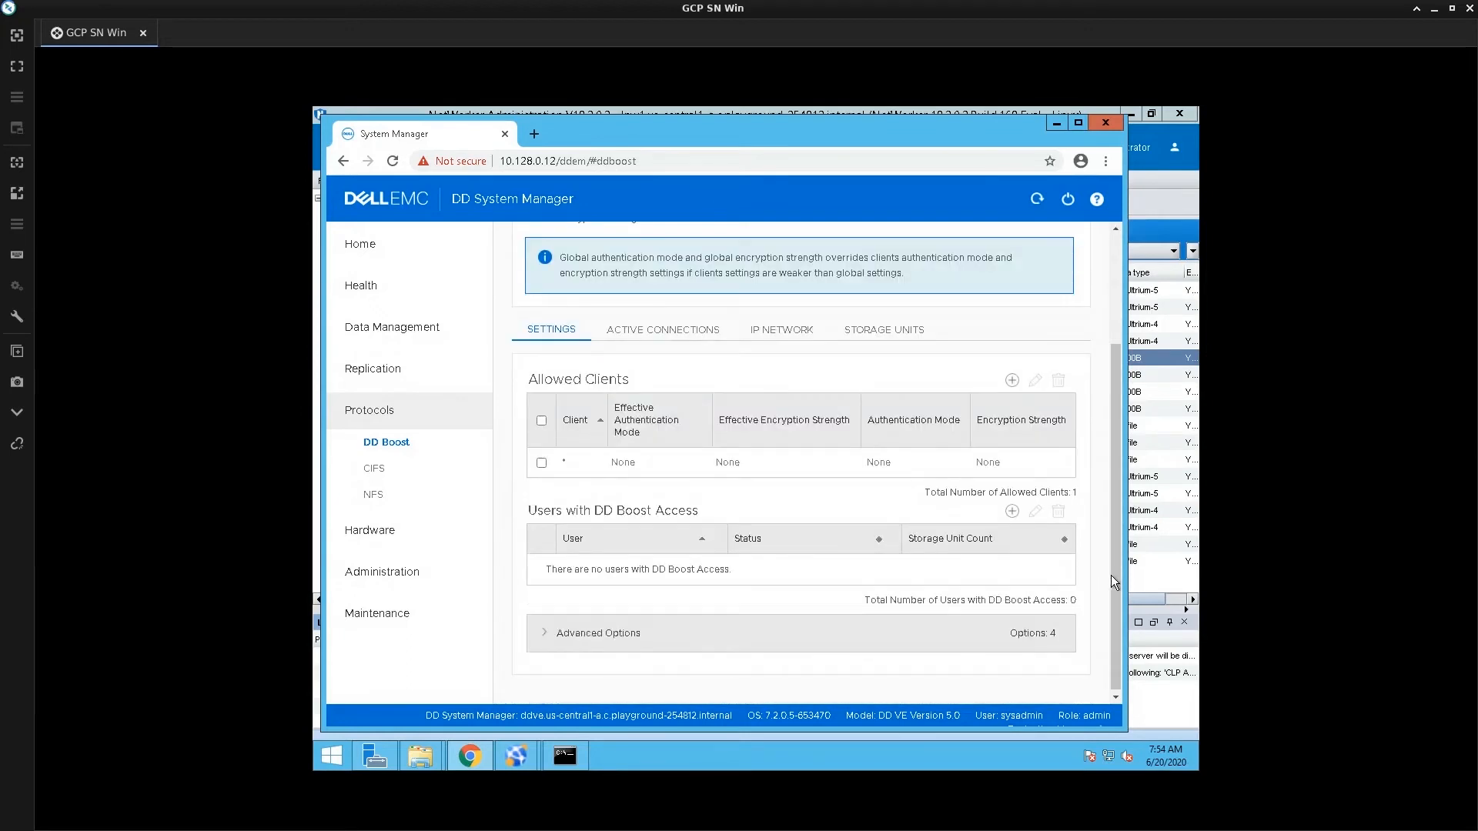
{"action": "scroll", "coordinate": [570, 464], "scroll_direction": "down", "scroll_amount": 1}
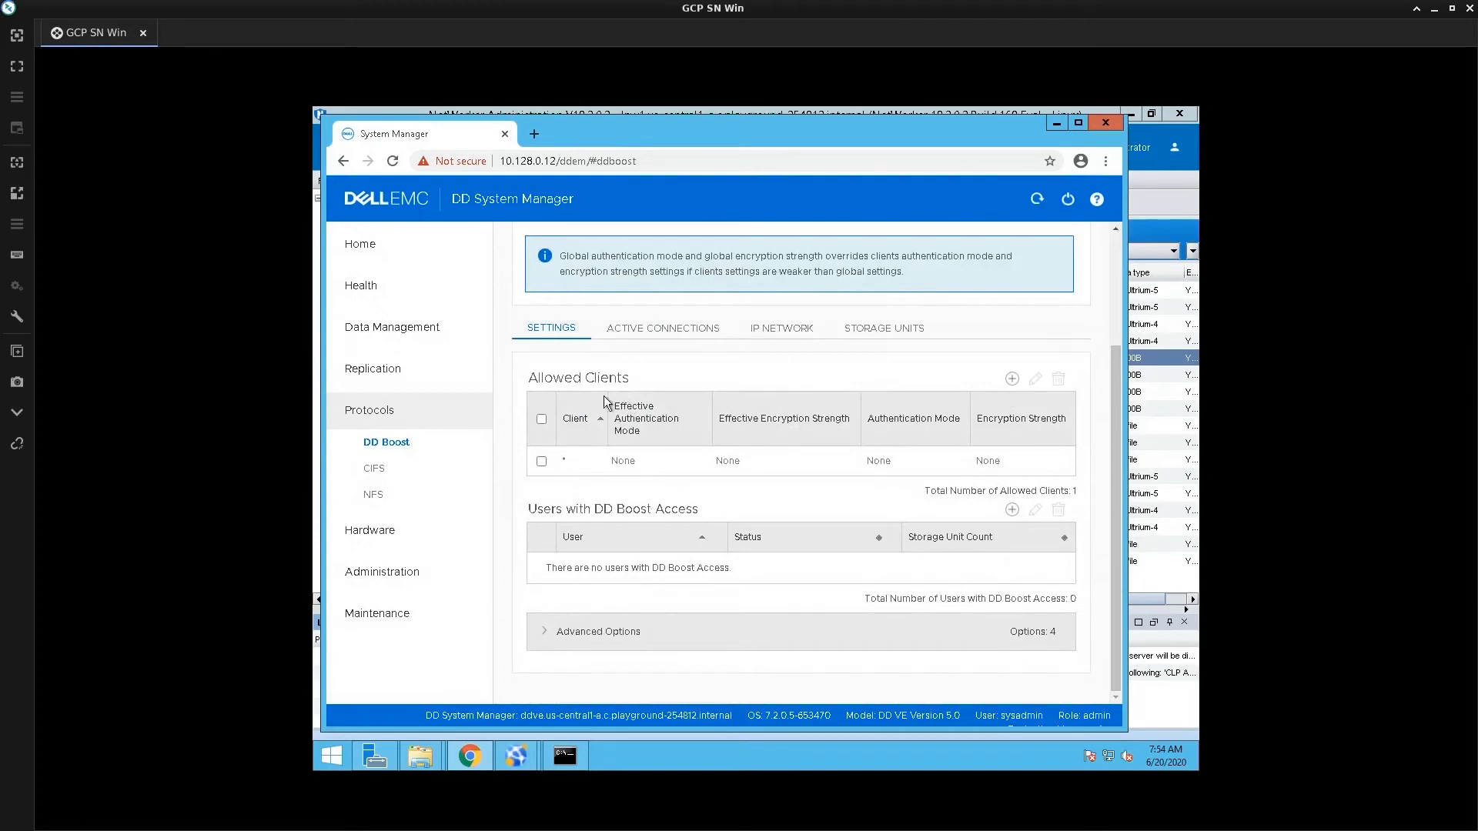
{"action": "left_click", "coordinate": [541, 462]}
{"action": "left_click", "coordinate": [542, 461]}
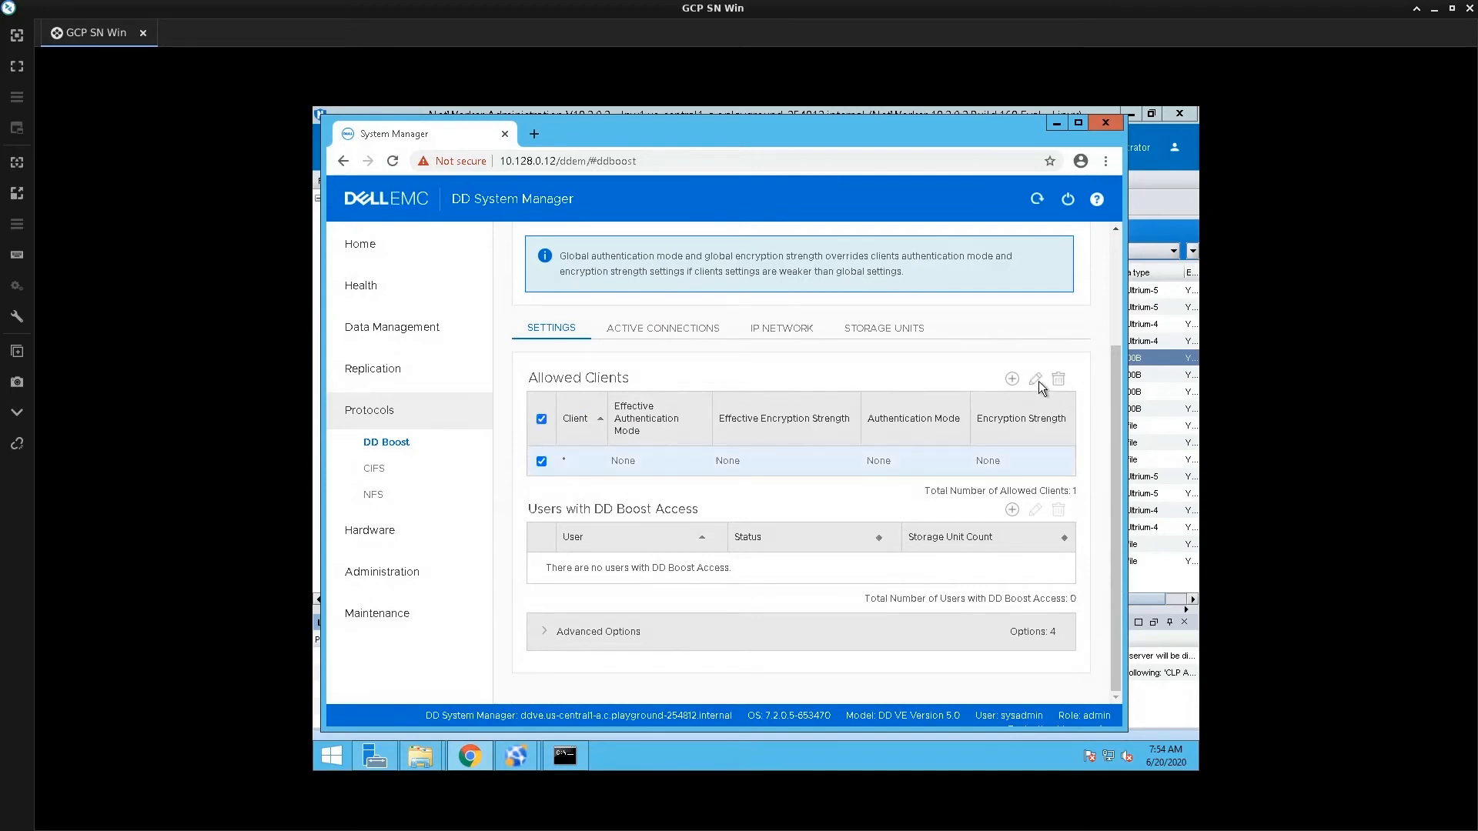
{"action": "left_click", "coordinate": [1036, 380]}
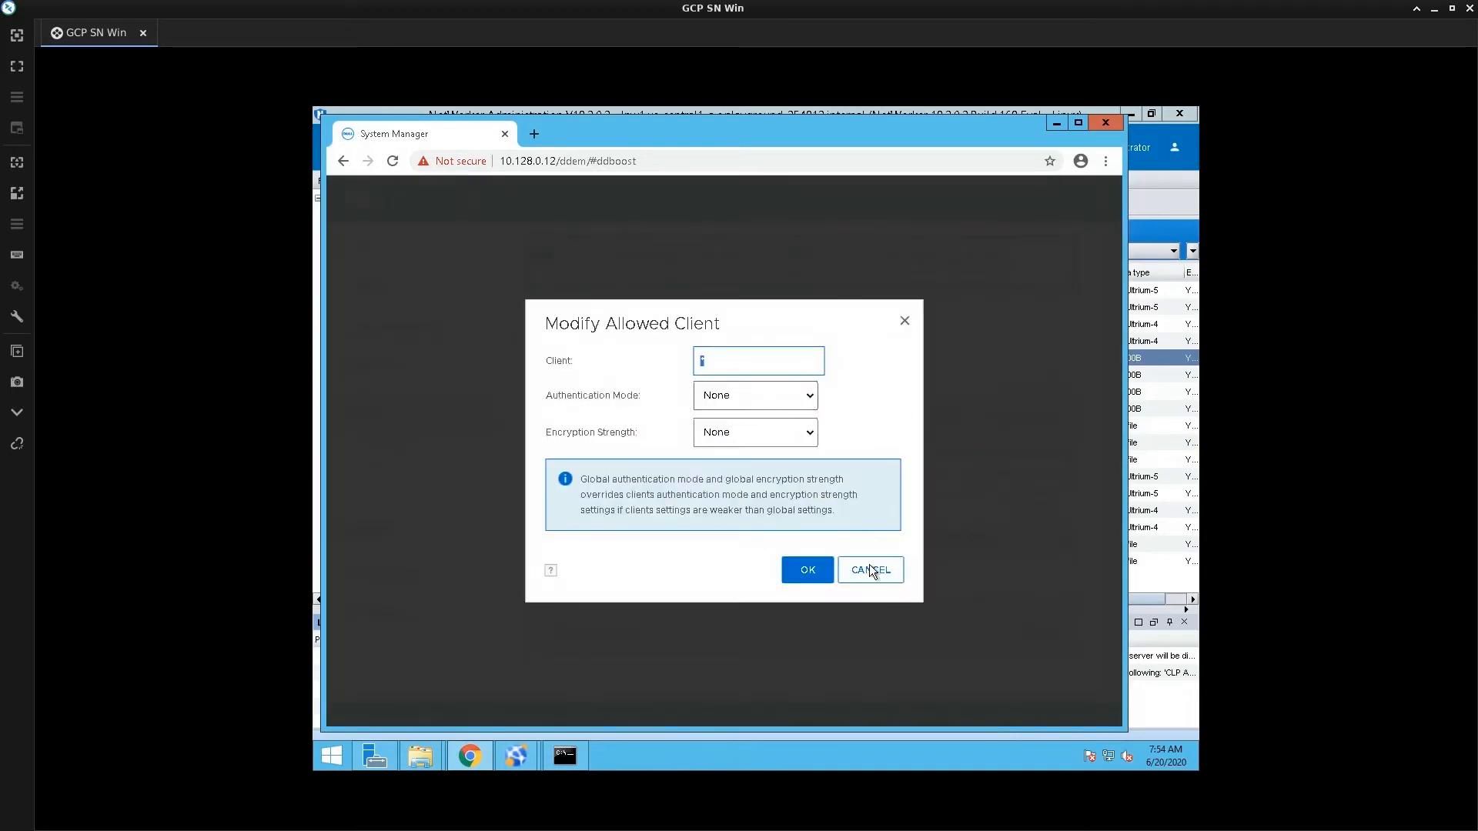
{"action": "key", "text": "Escape"}
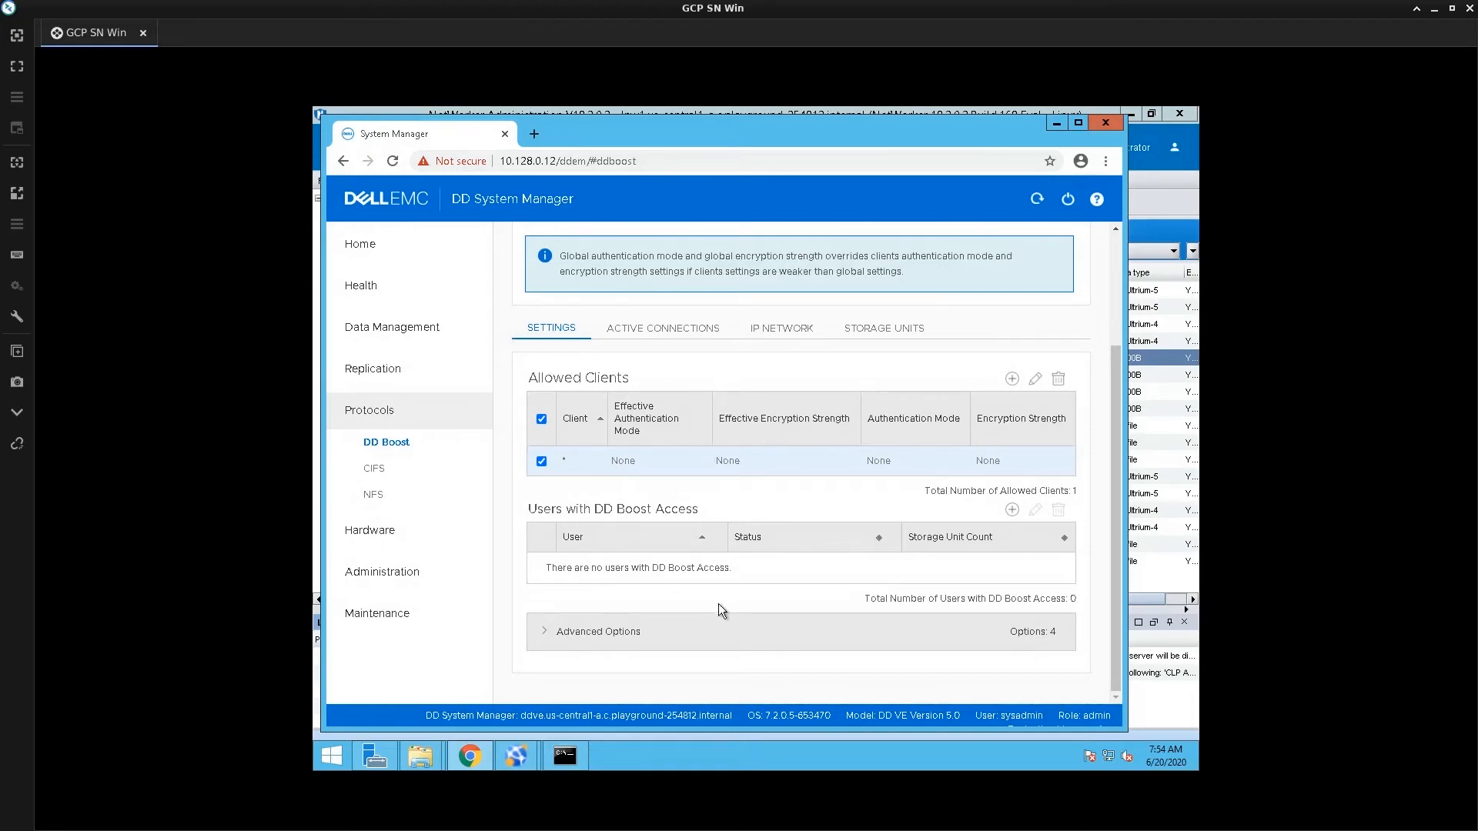
{"action": "left_click", "coordinate": [1012, 381]}
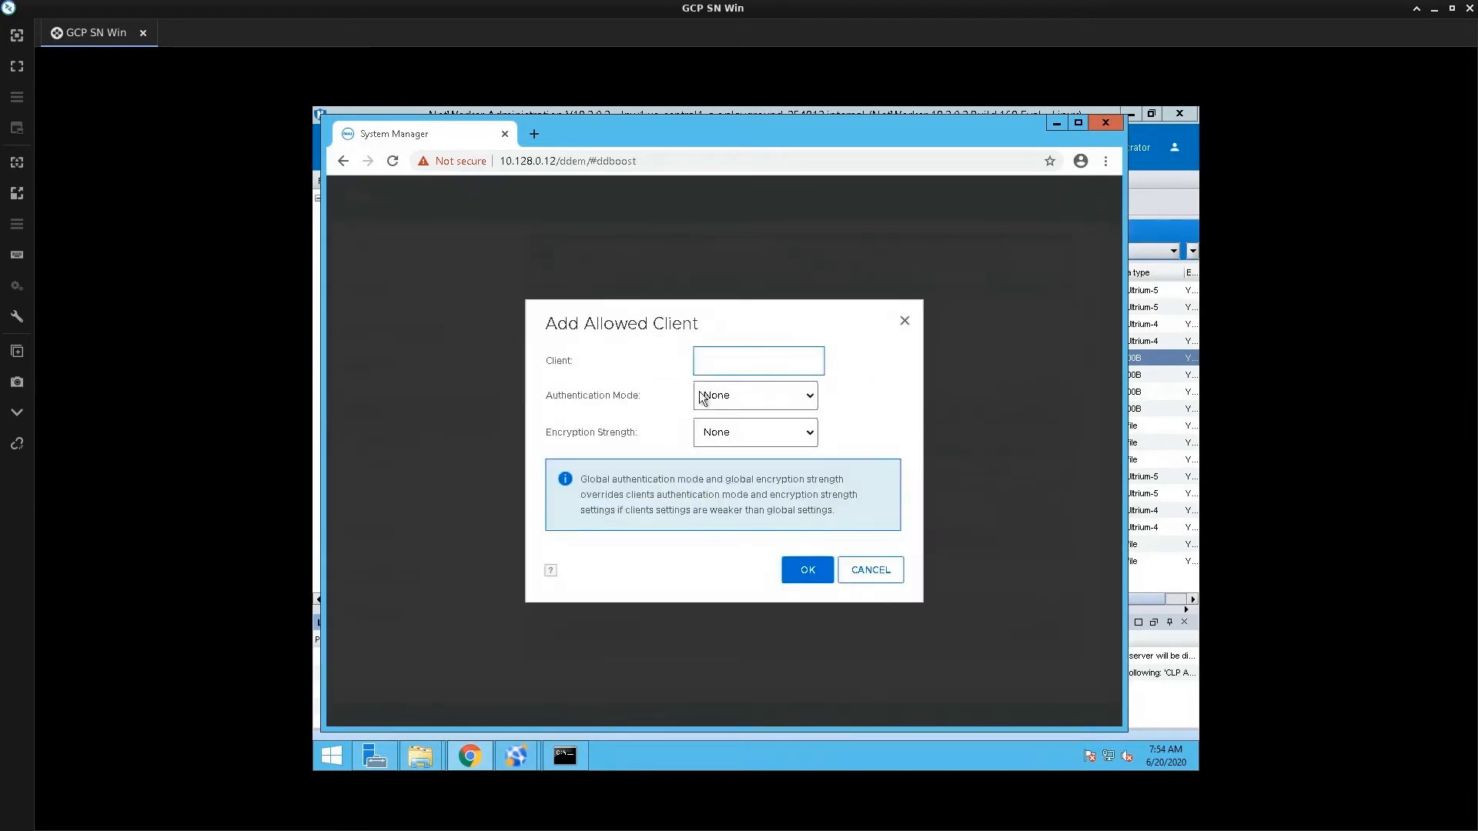
{"action": "left_click", "coordinate": [769, 404]}
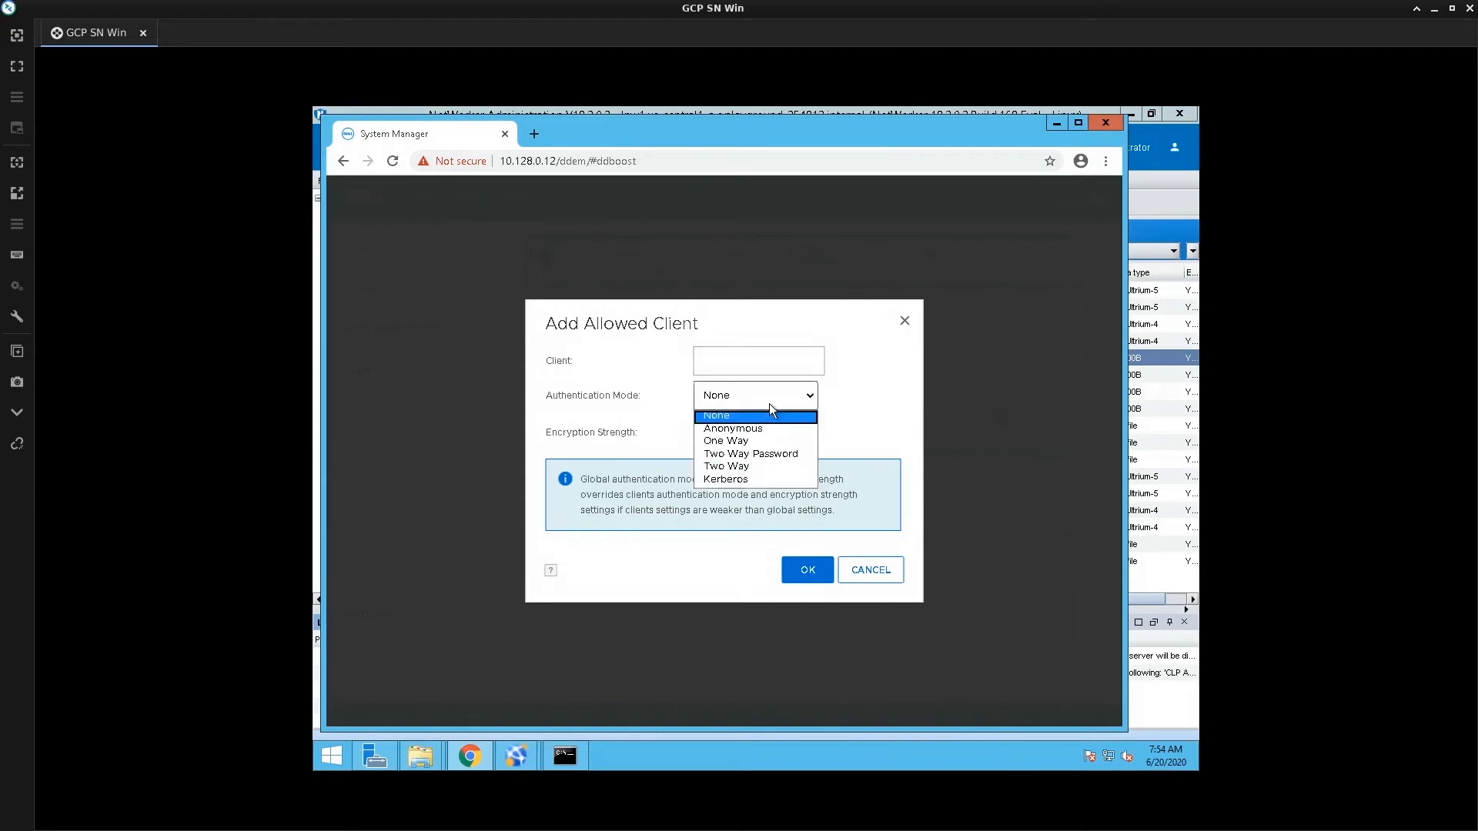
{"action": "key", "text": "Up"}
{"action": "key", "text": "Up"}
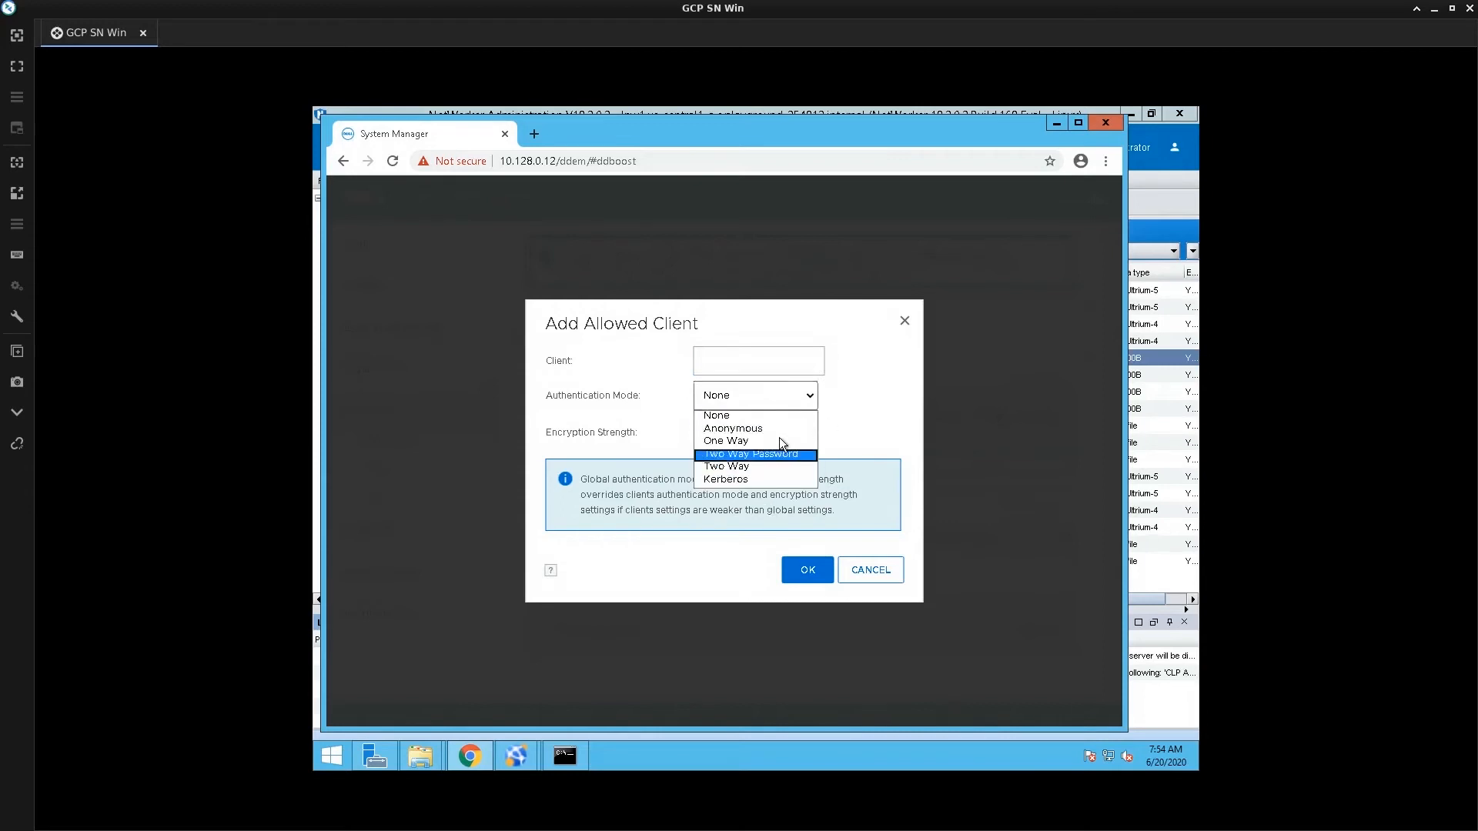
{"action": "left_click", "coordinate": [871, 442]}
{"action": "left_click", "coordinate": [805, 435]}
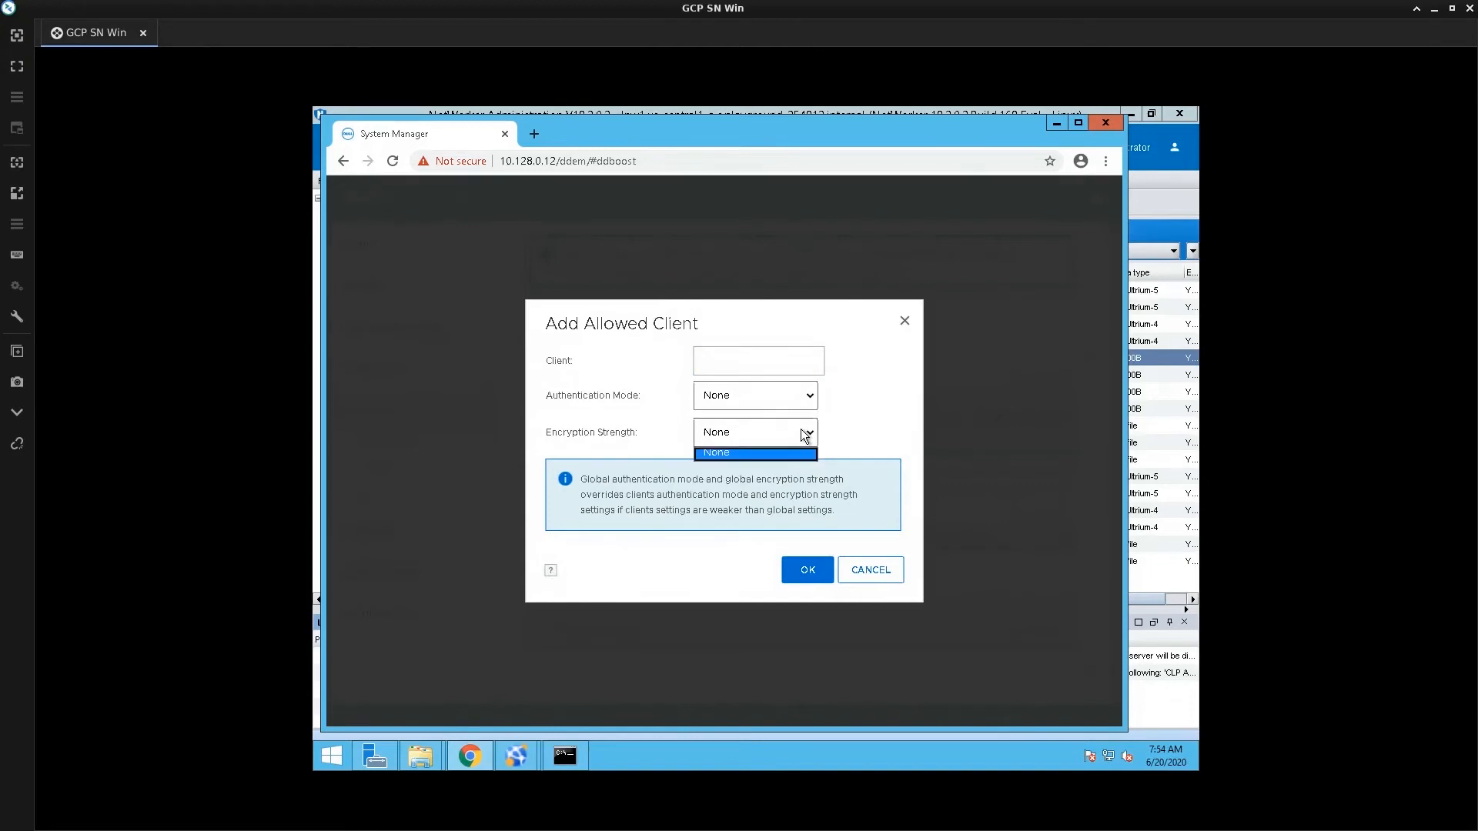
{"action": "left_click", "coordinate": [890, 573]}
{"action": "left_click", "coordinate": [889, 572]}
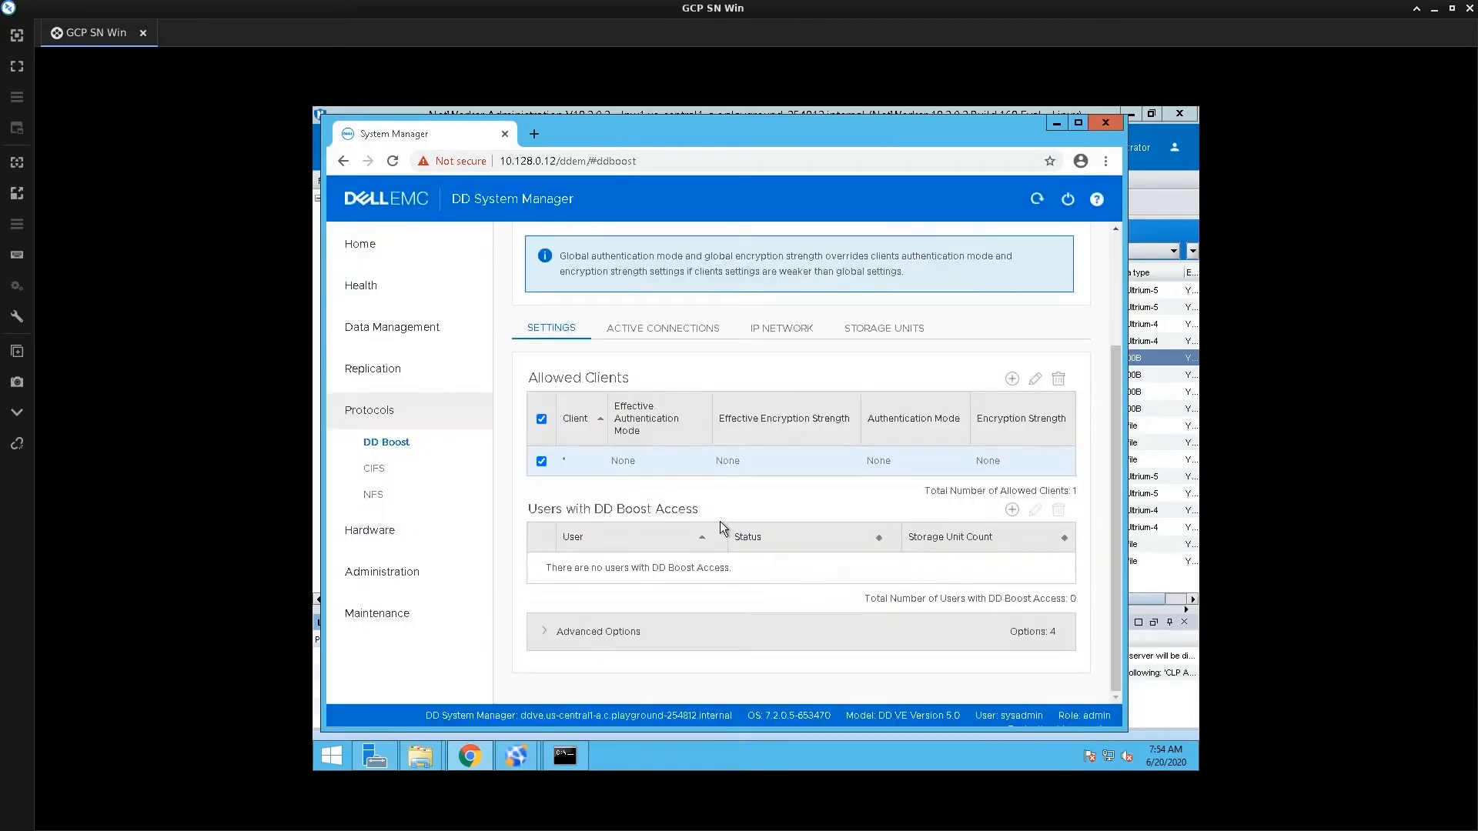
{"action": "scroll", "coordinate": [715, 523], "scroll_direction": "up", "scroll_amount": 2}
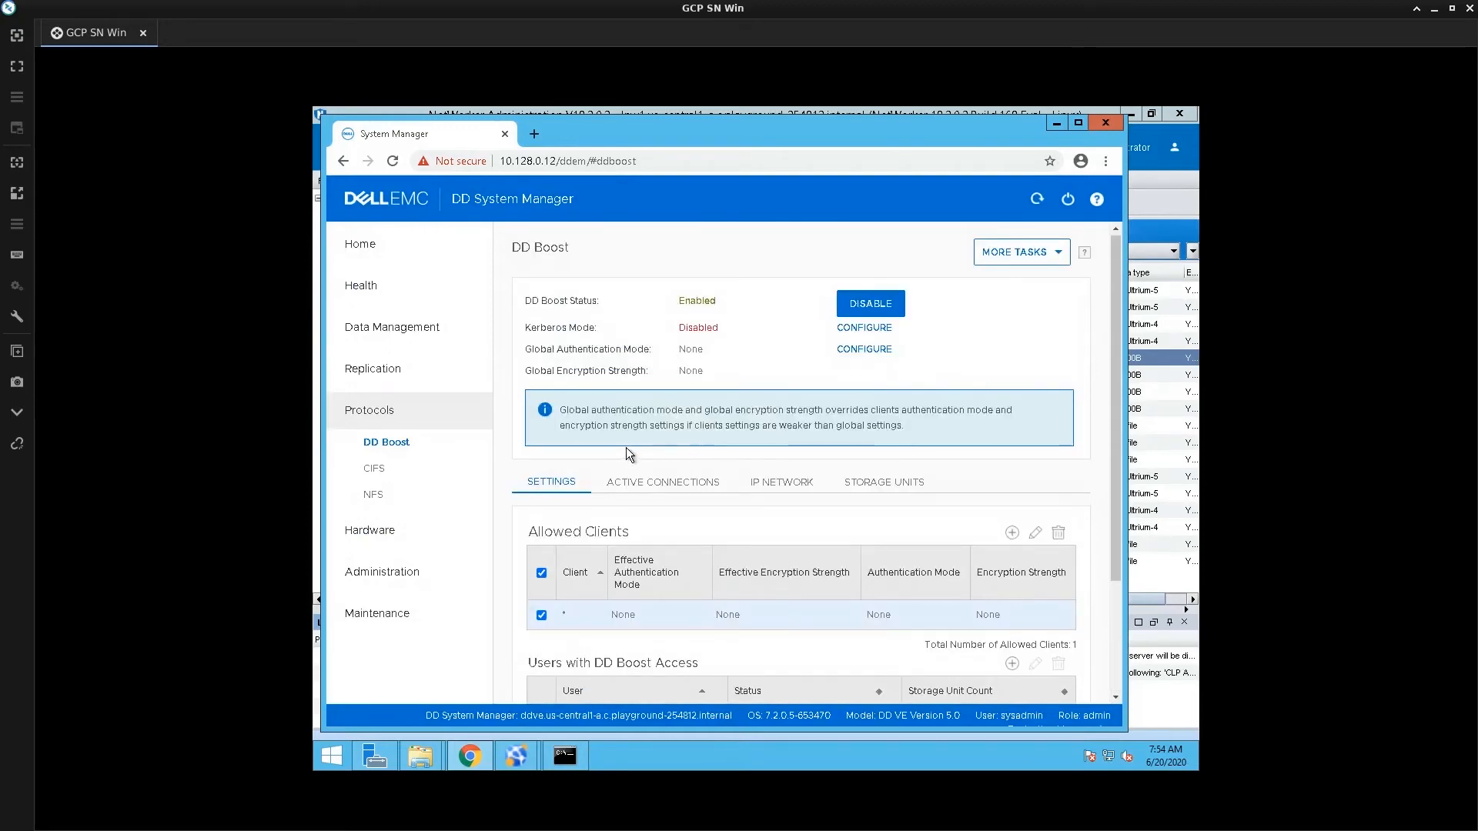
{"action": "scroll", "coordinate": [627, 452], "scroll_direction": "down", "scroll_amount": 2}
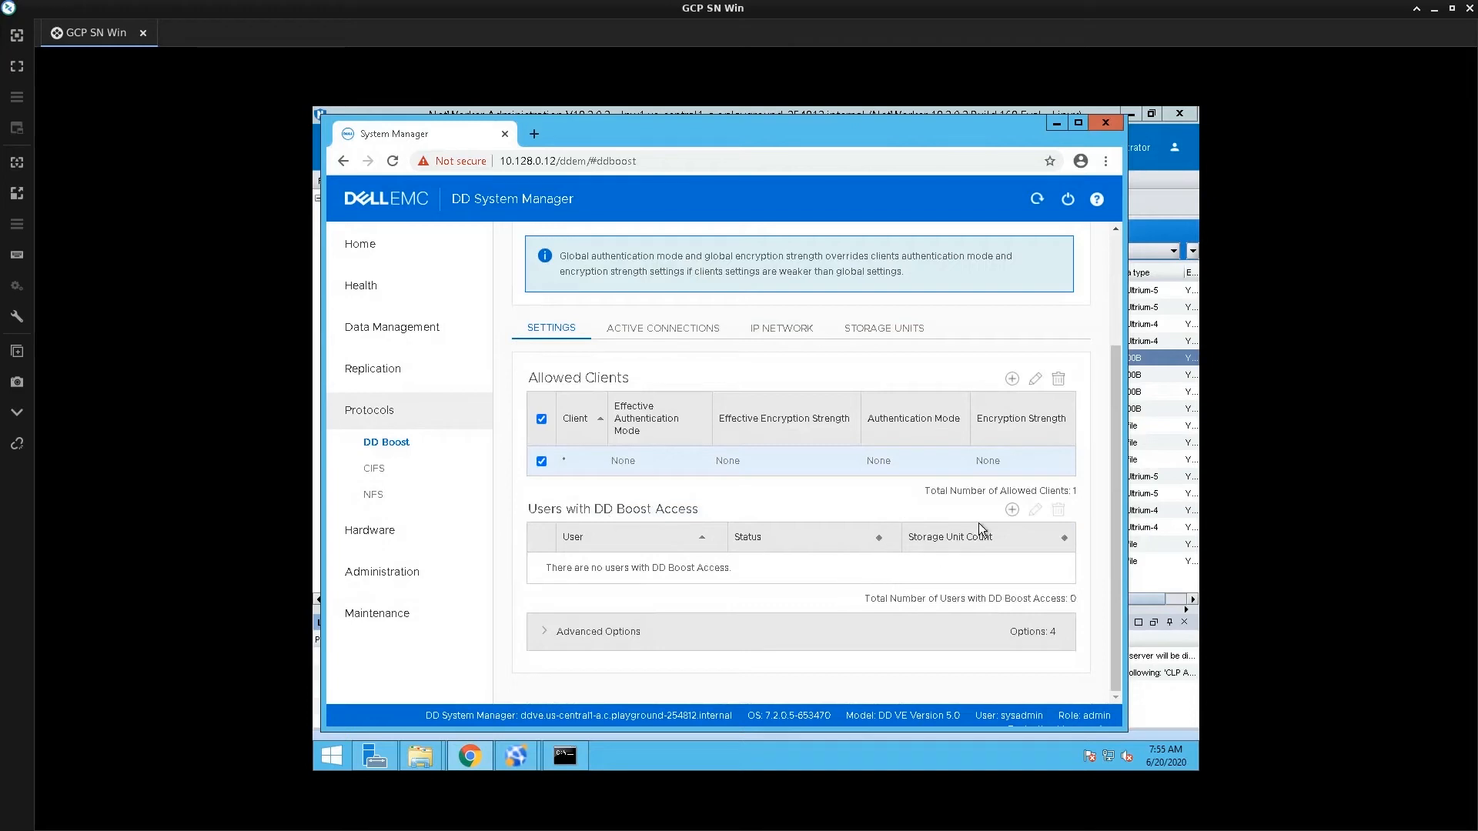
{"action": "left_click", "coordinate": [1012, 509]}
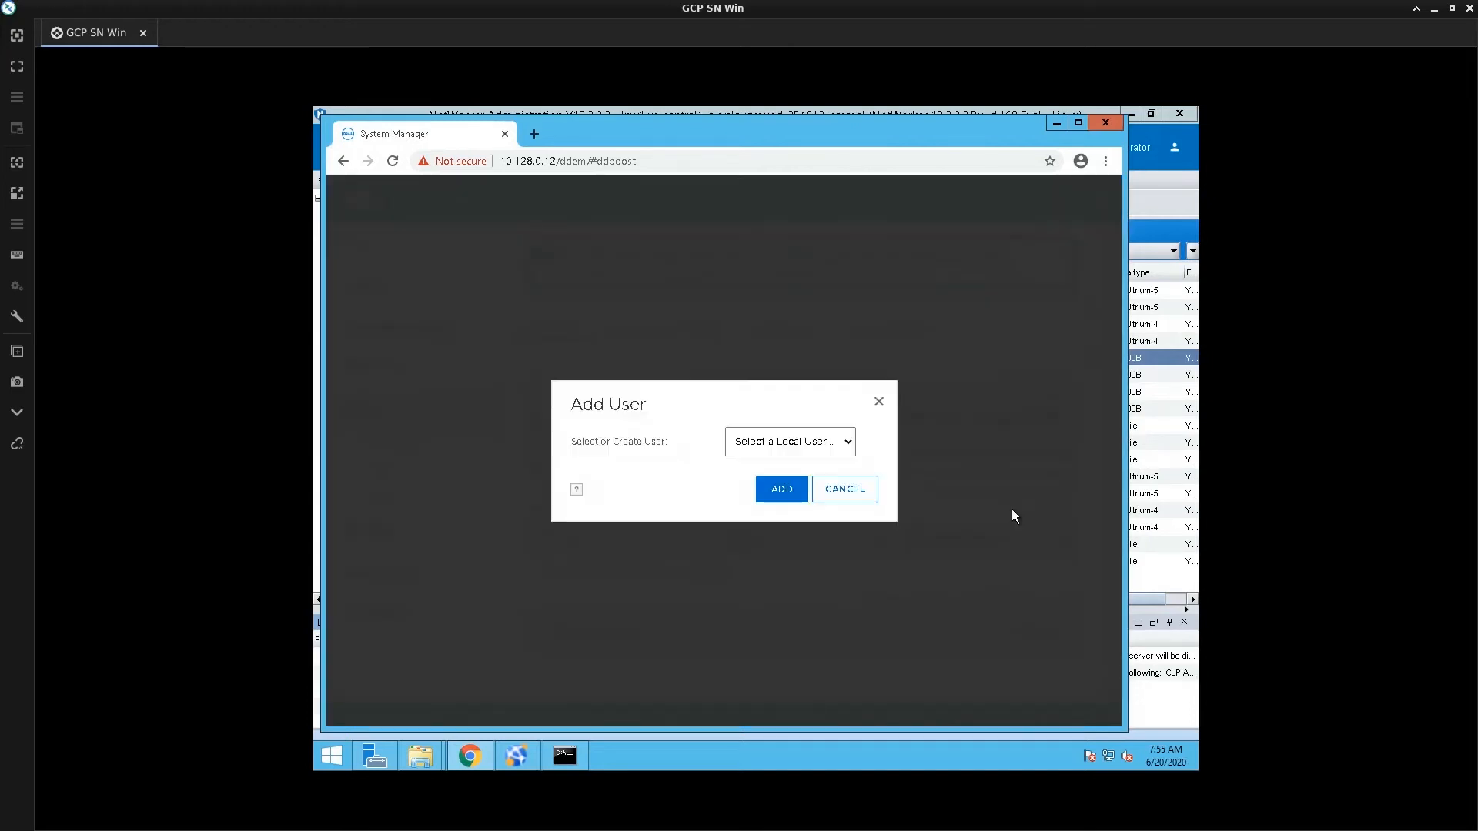
{"action": "left_click", "coordinate": [848, 443]}
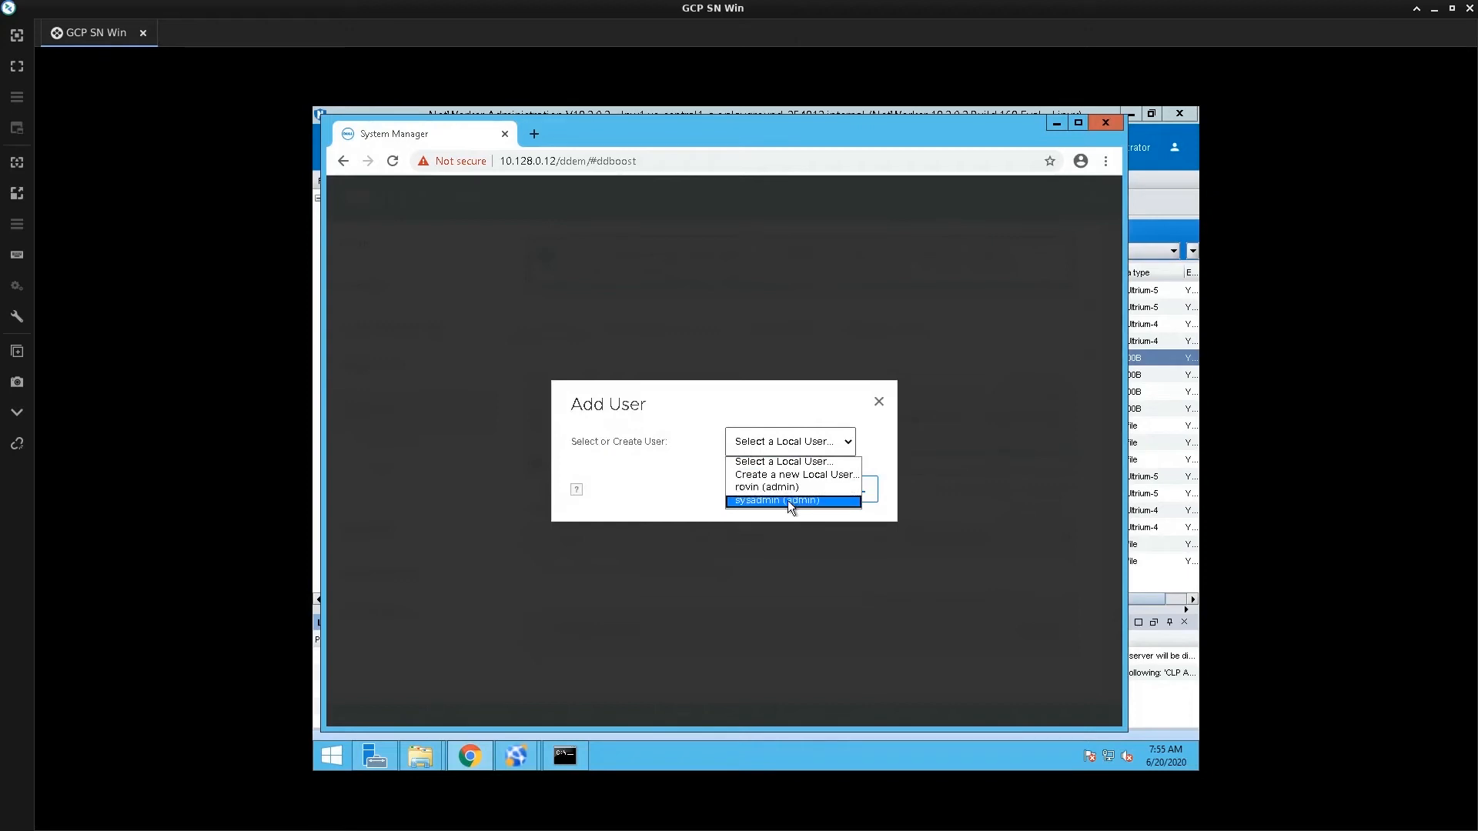
{"action": "left_click", "coordinate": [797, 474]}
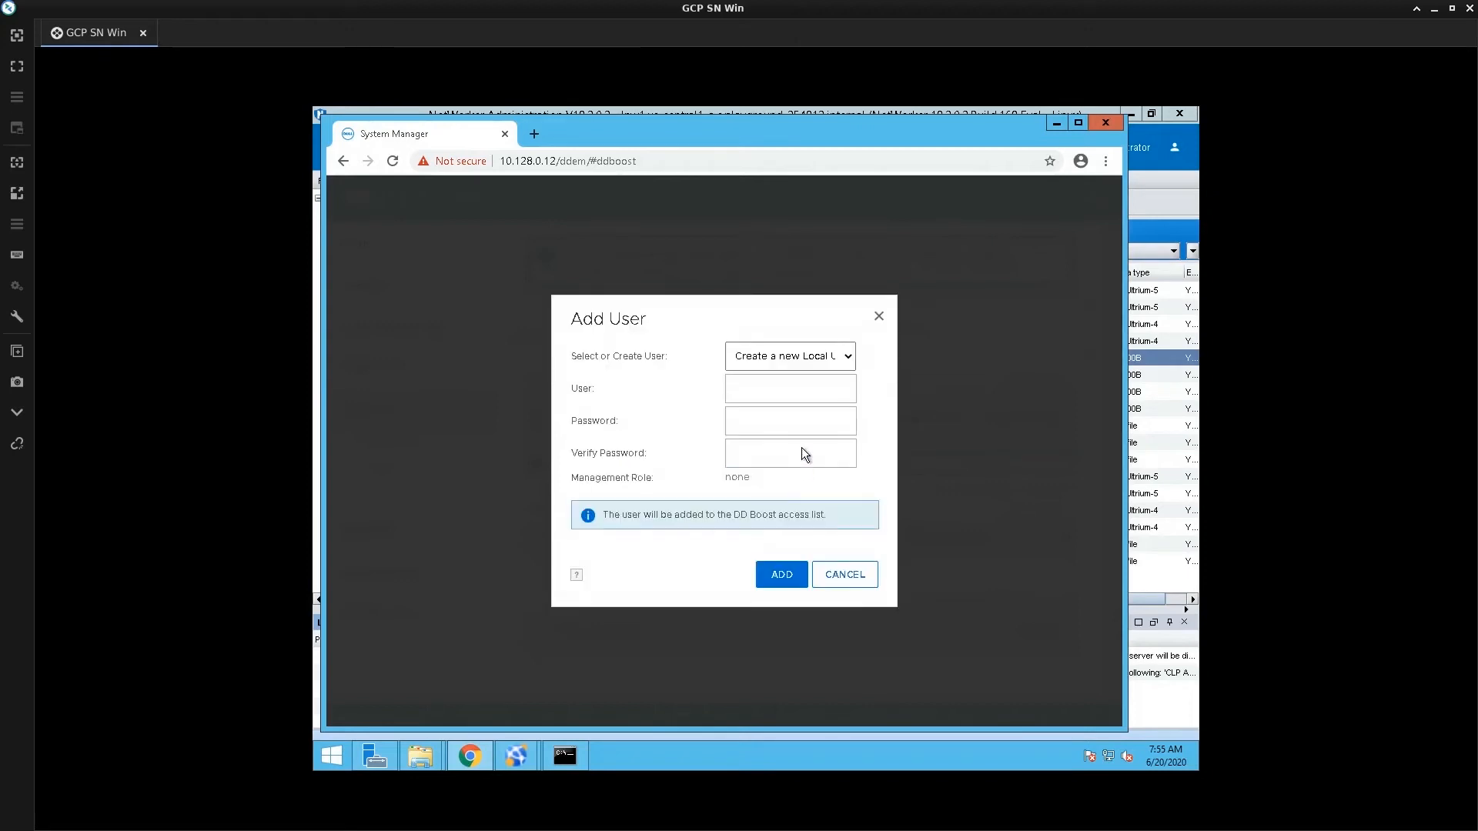
{"action": "left_click", "coordinate": [800, 390]}
{"action": "type", "text": "boost_user"}
{"action": "left_click", "coordinate": [761, 431]}
{"action": "key", "text": "Tab"}
{"action": "type", "text": "•••••"}
{"action": "left_click", "coordinate": [776, 581]}
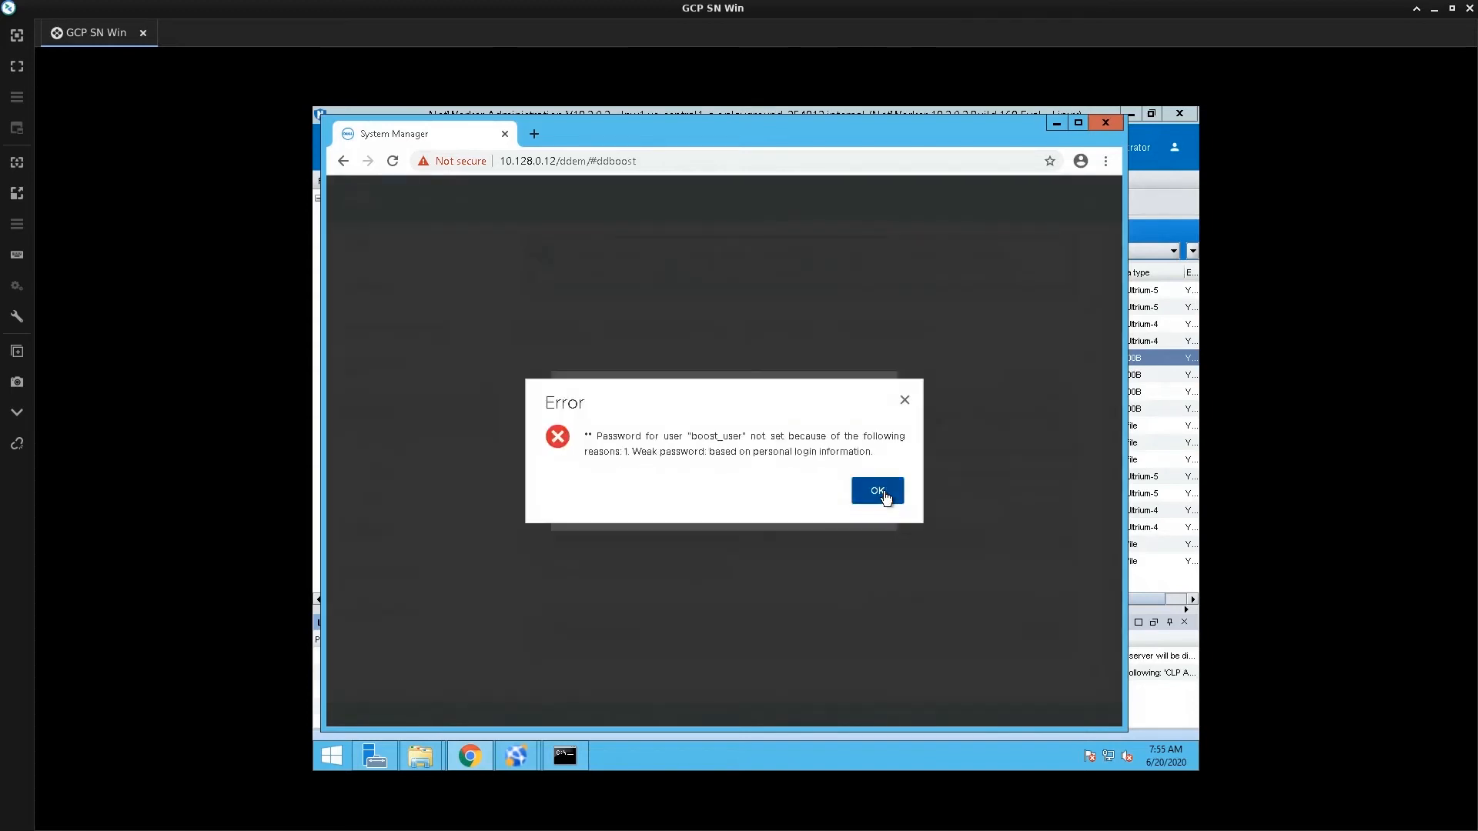
{"action": "left_click", "coordinate": [878, 491]}
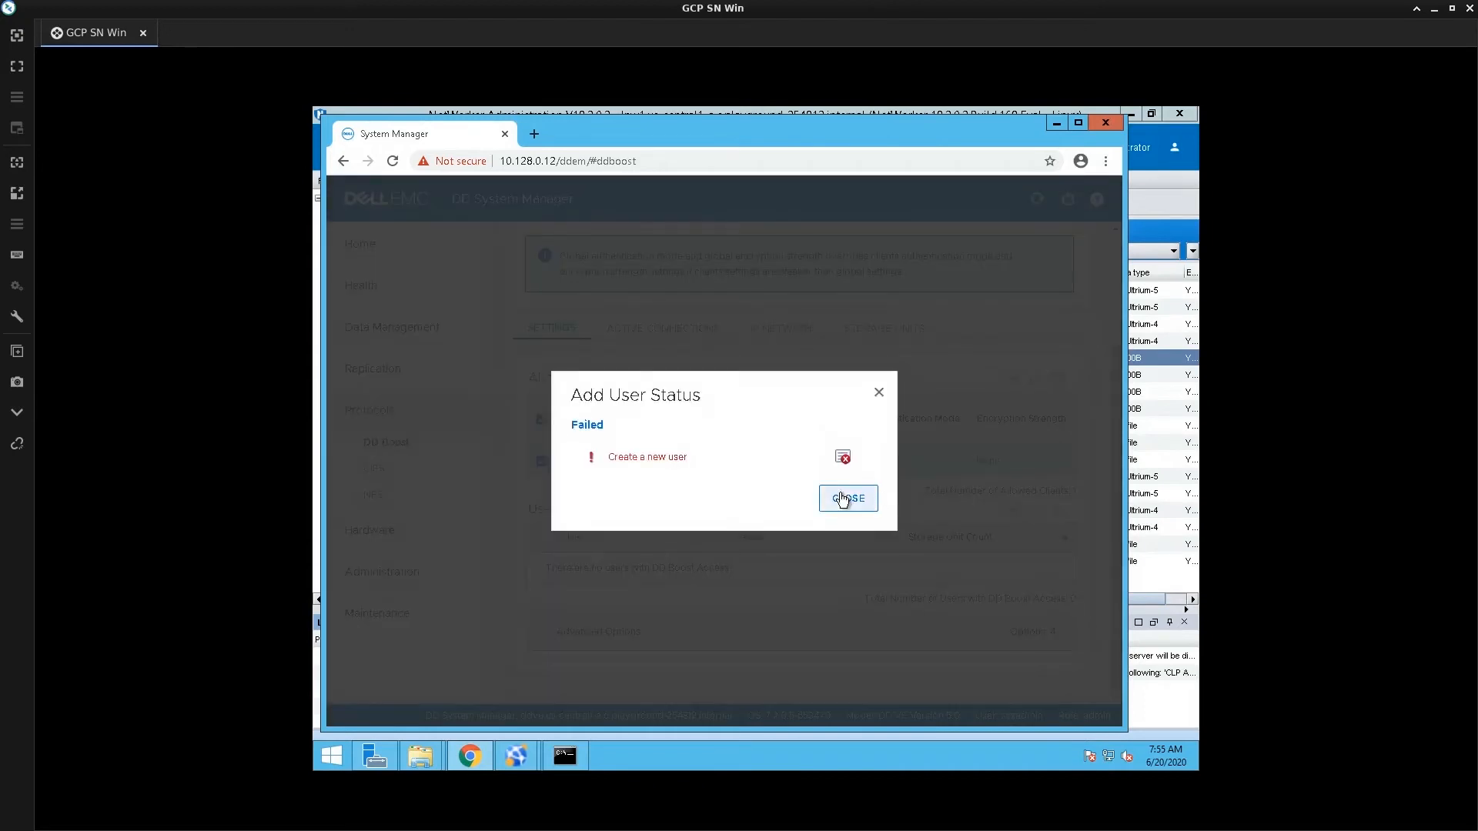
{"action": "left_click", "coordinate": [842, 499]}
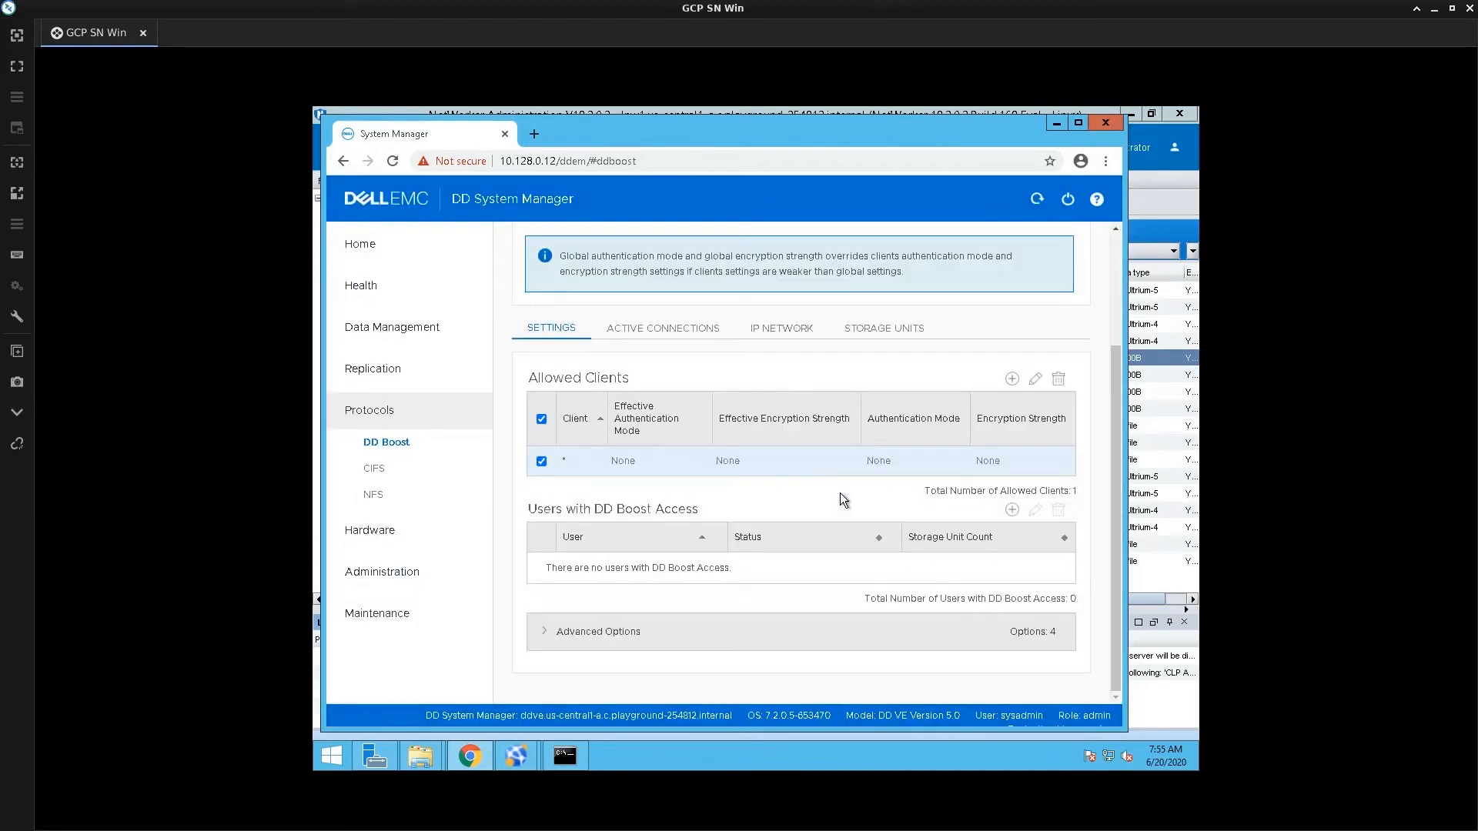
Add a new local user boost_user with its password as a DD Boost user
{"action": "left_click", "coordinate": [1010, 506]}
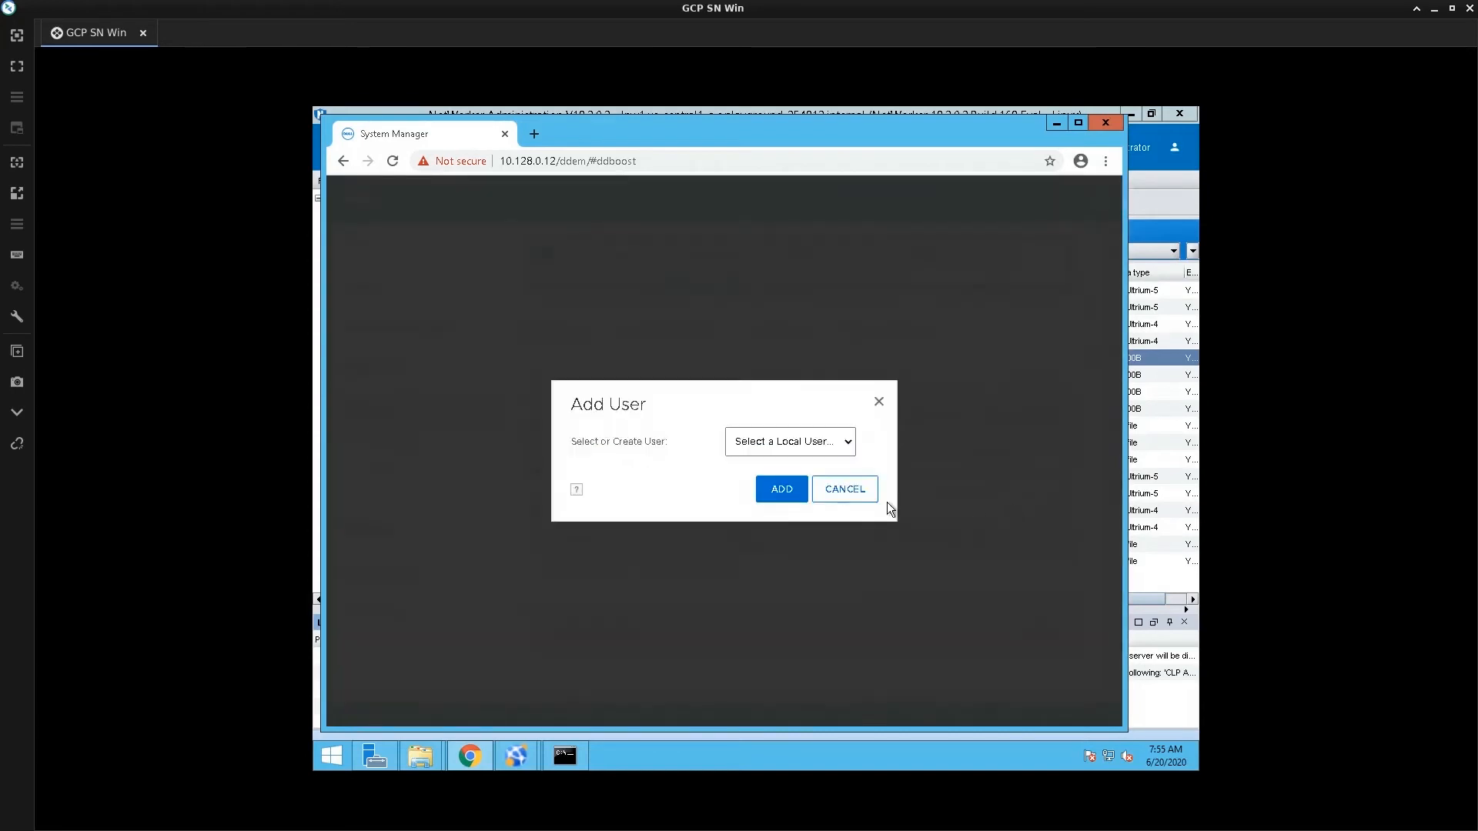
{"action": "left_click", "coordinate": [810, 451]}
{"action": "left_click", "coordinate": [795, 475]}
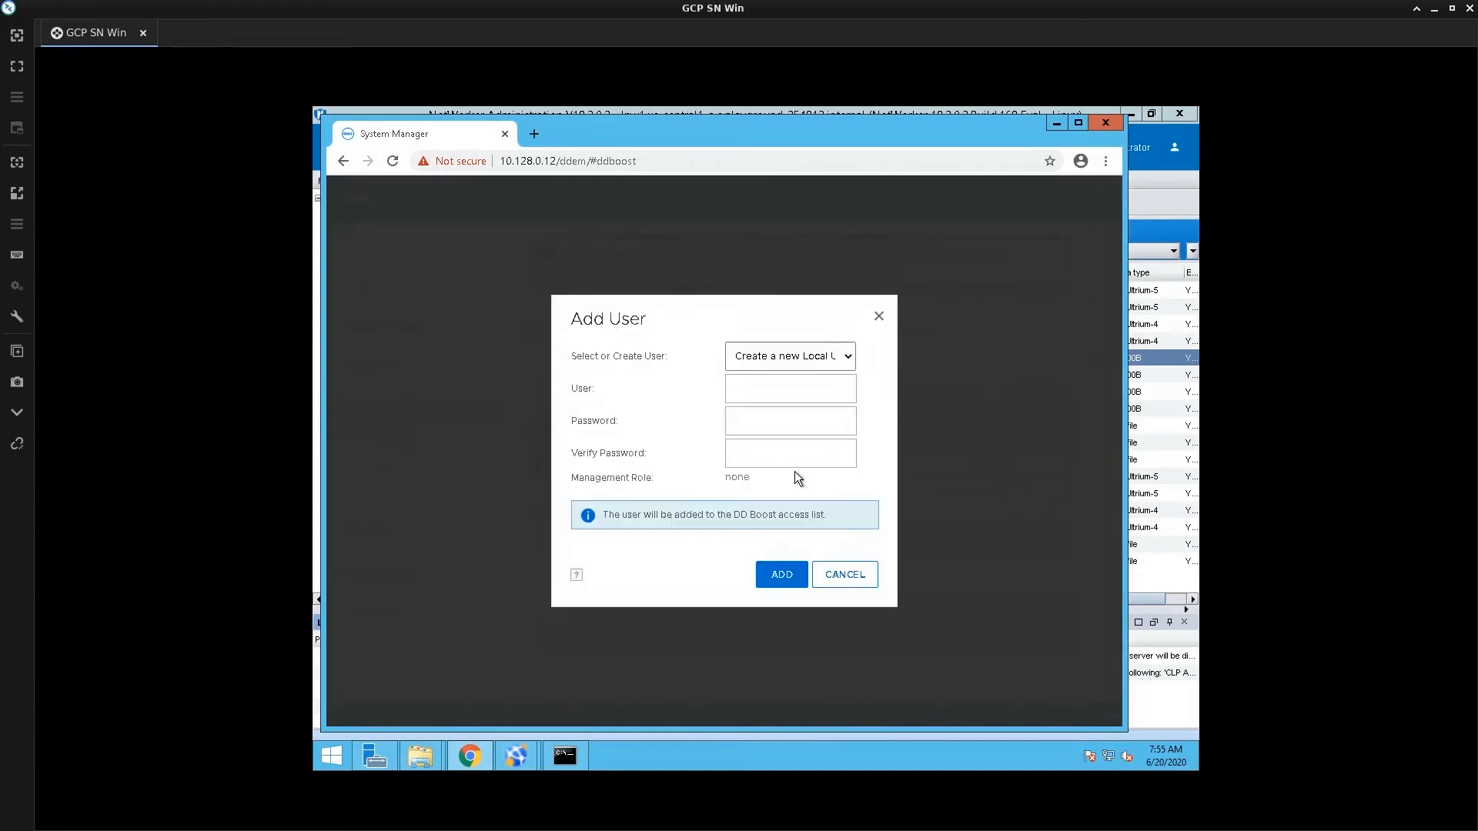
{"action": "left_click", "coordinate": [801, 397]}
{"action": "type", "text": "boost_user"}
{"action": "key", "text": "Tab"}
{"action": "type", "text": "•••••••••••••"}
{"action": "key", "text": "Tab"}
{"action": "type", "text": "•••••••••••••"}
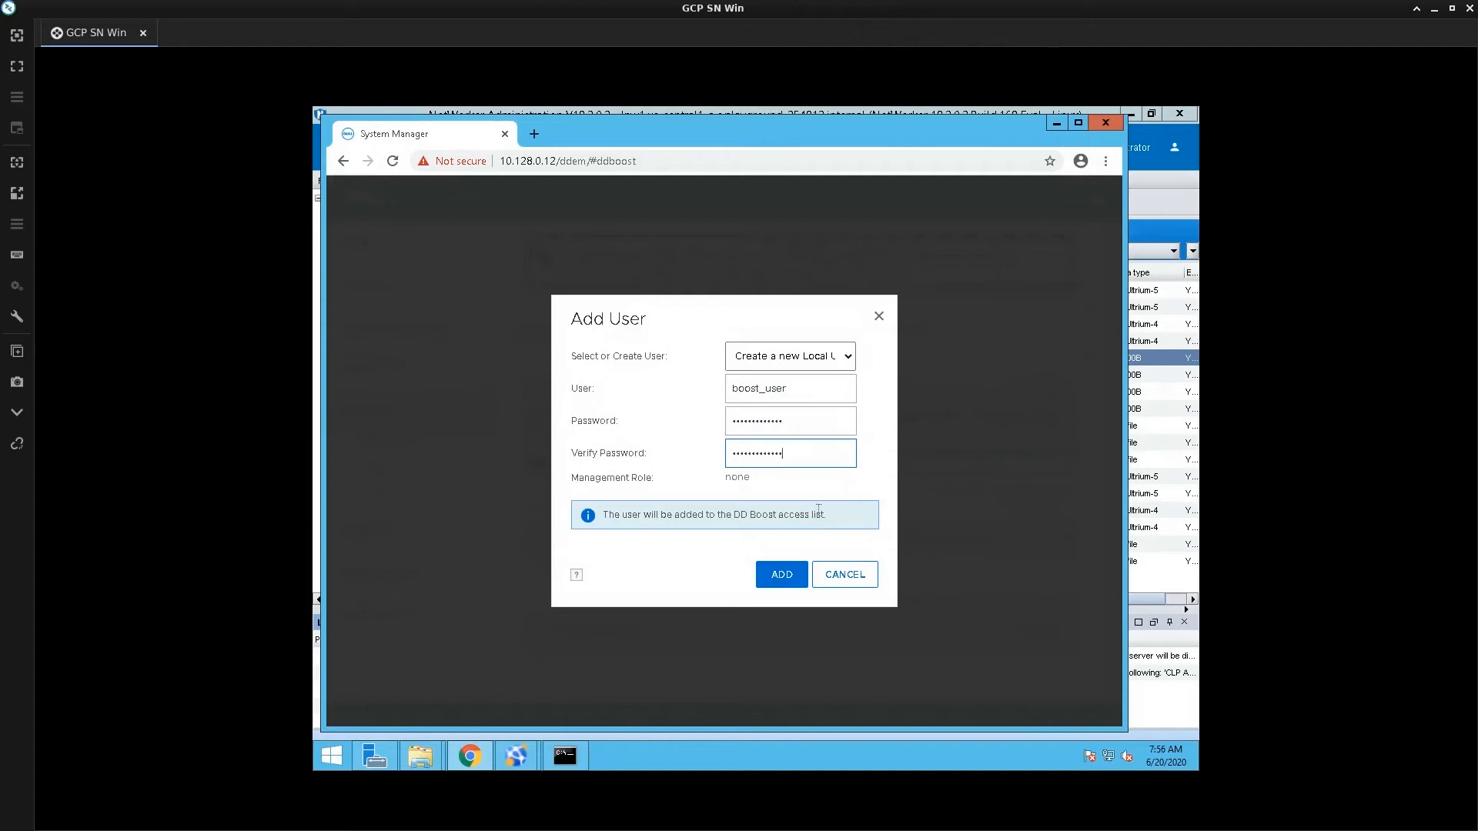
{"action": "left_click", "coordinate": [784, 580]}
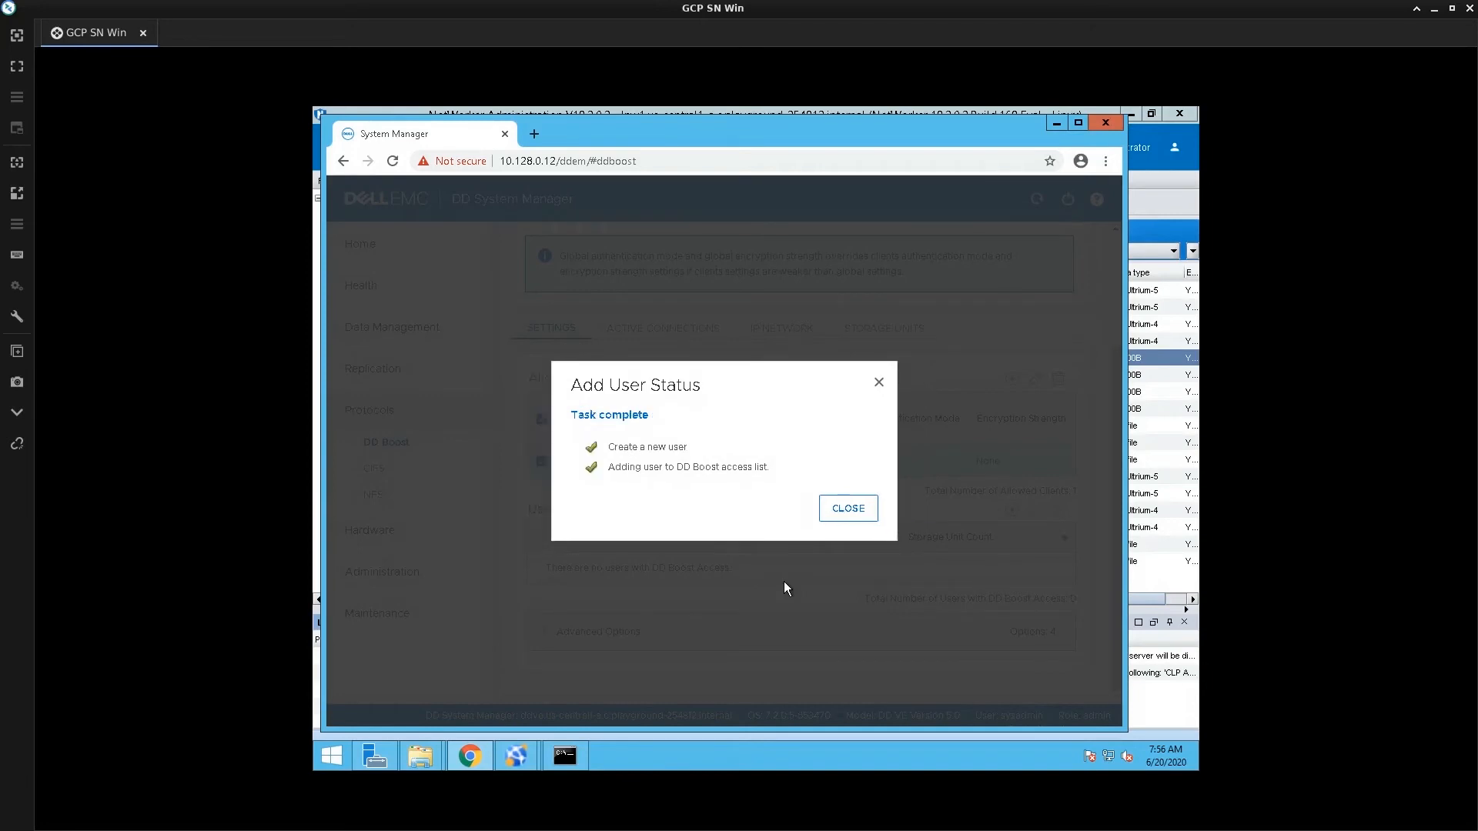
{"action": "left_click", "coordinate": [842, 519]}
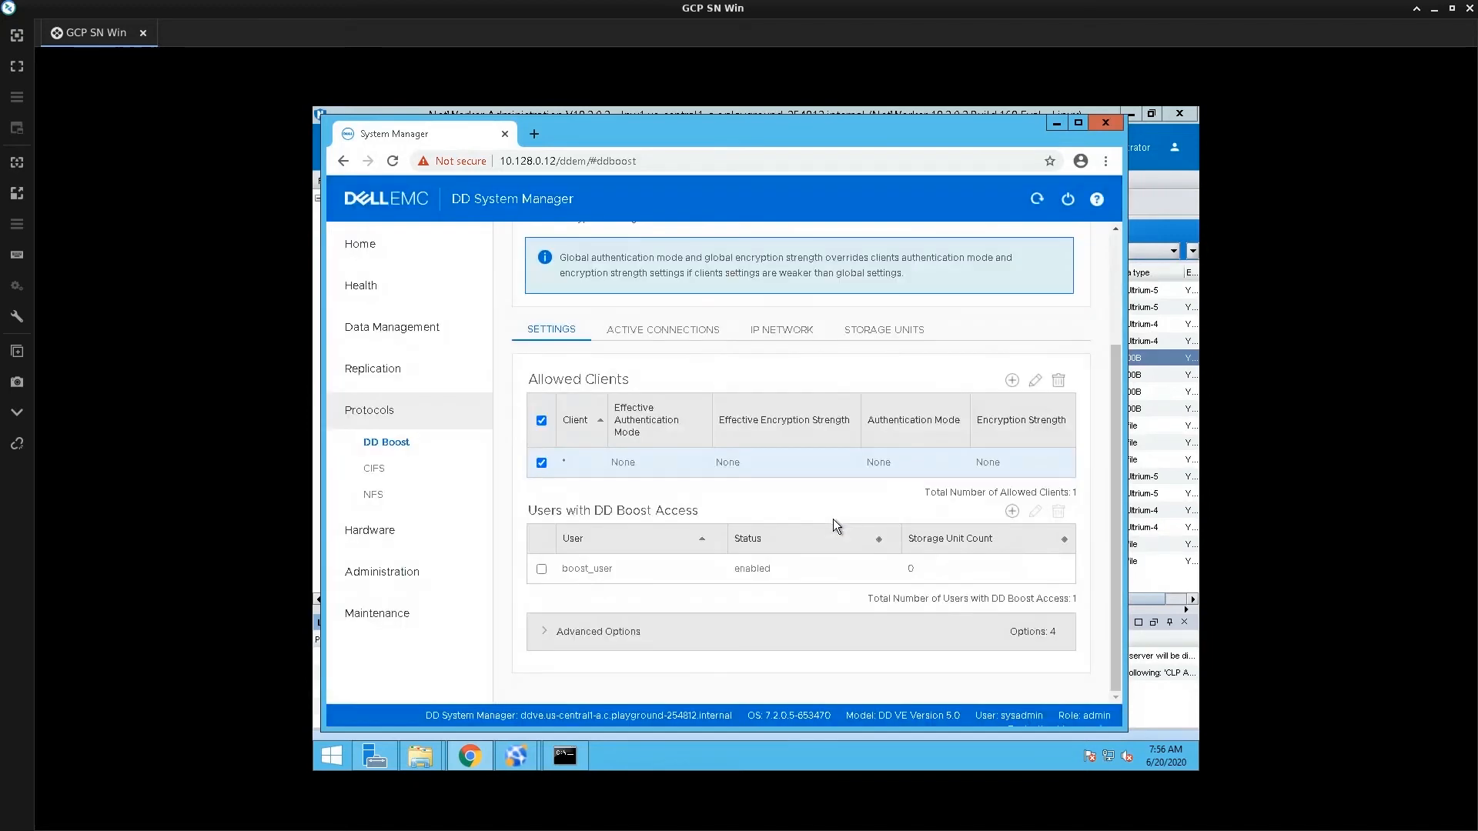
Return to NetWorker Administration for server lnw1, then bring up the lsn1 root terminal
{"action": "left_click", "coordinate": [524, 757]}
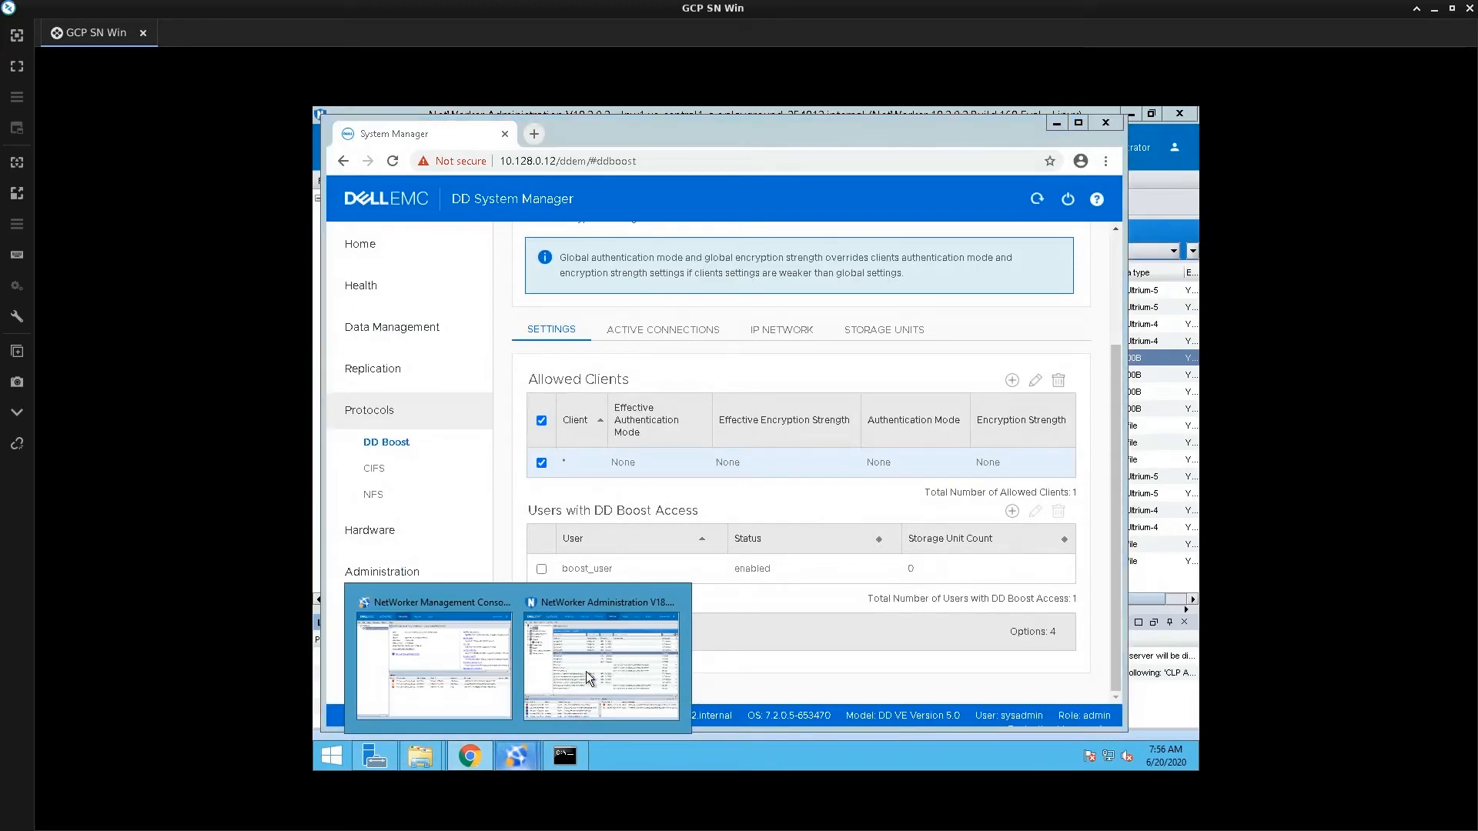
{"action": "mouse_move", "coordinate": [585, 671]}
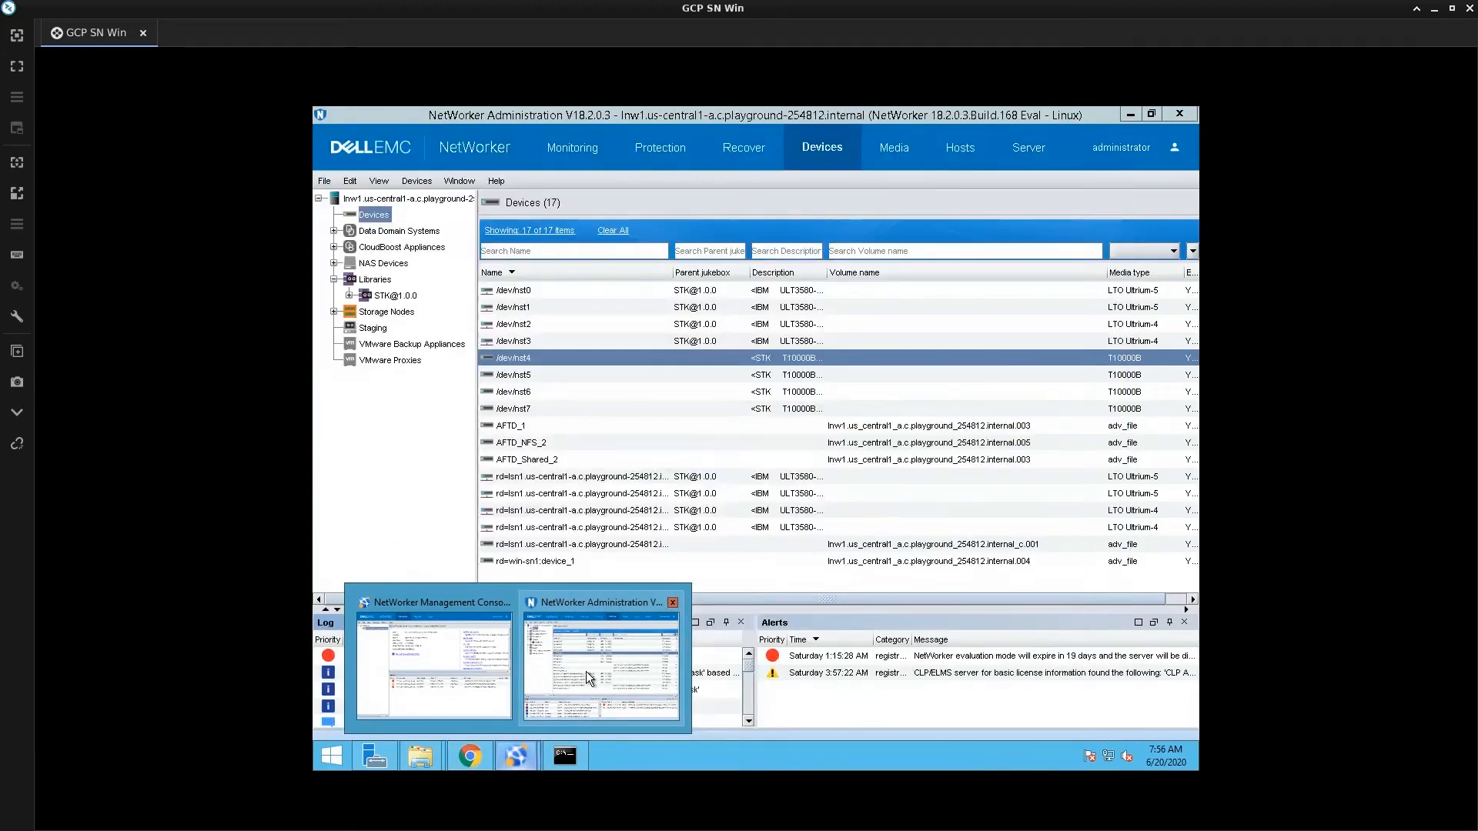
{"action": "left_click", "coordinate": [585, 671]}
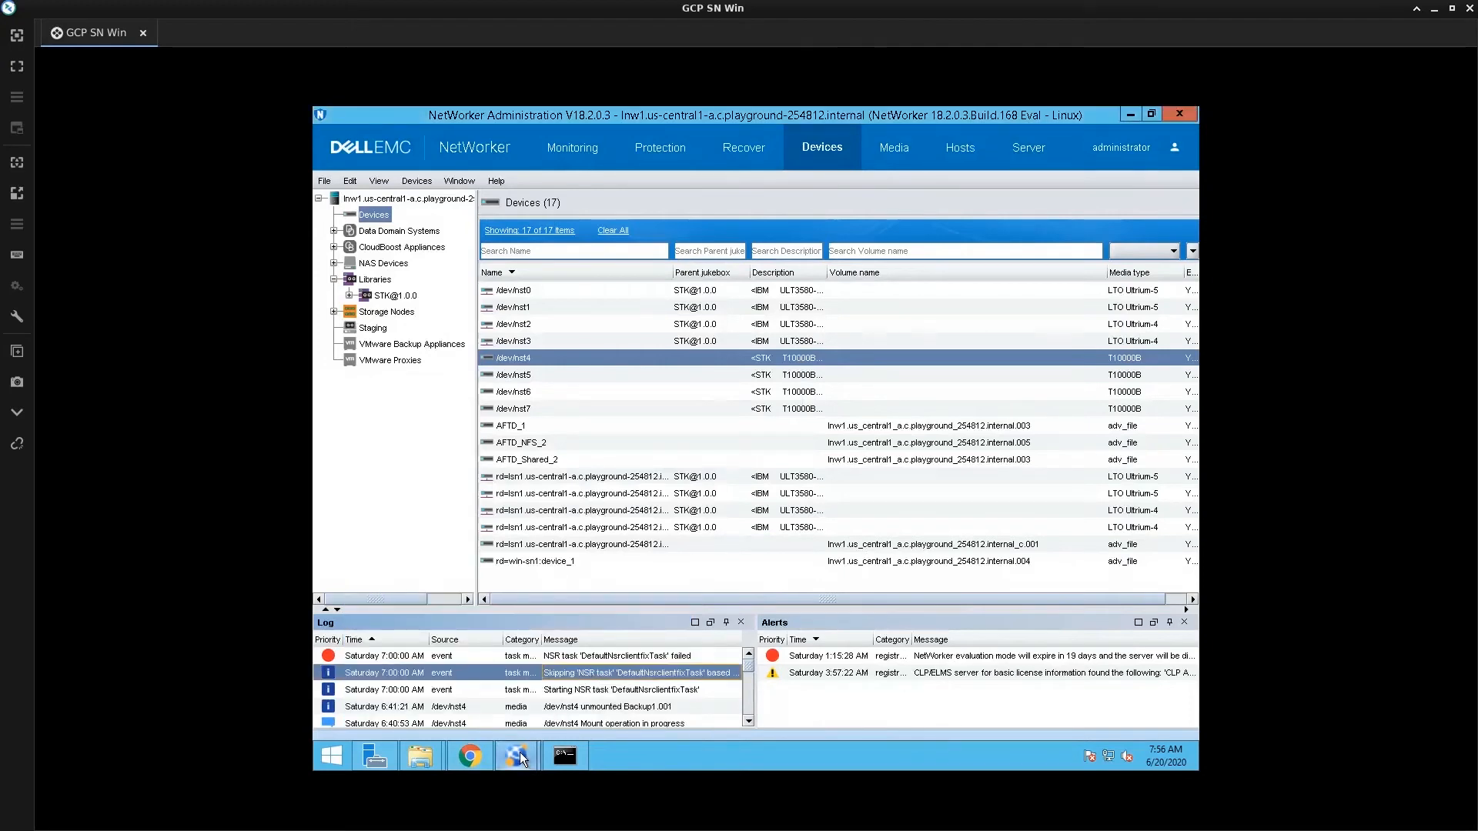
{"action": "mouse_move", "coordinate": [517, 750]}
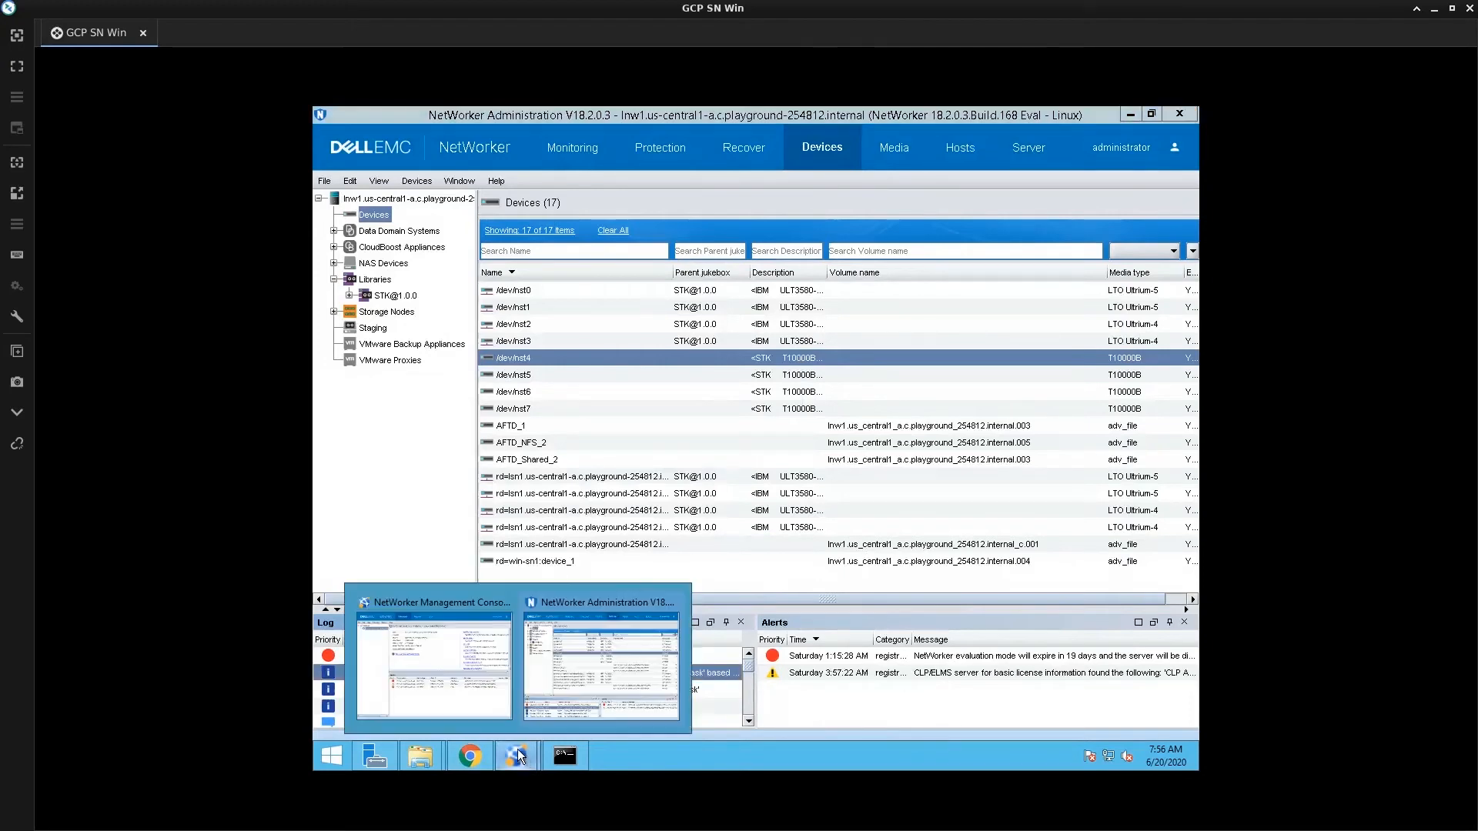
{"action": "left_click", "coordinate": [468, 703]}
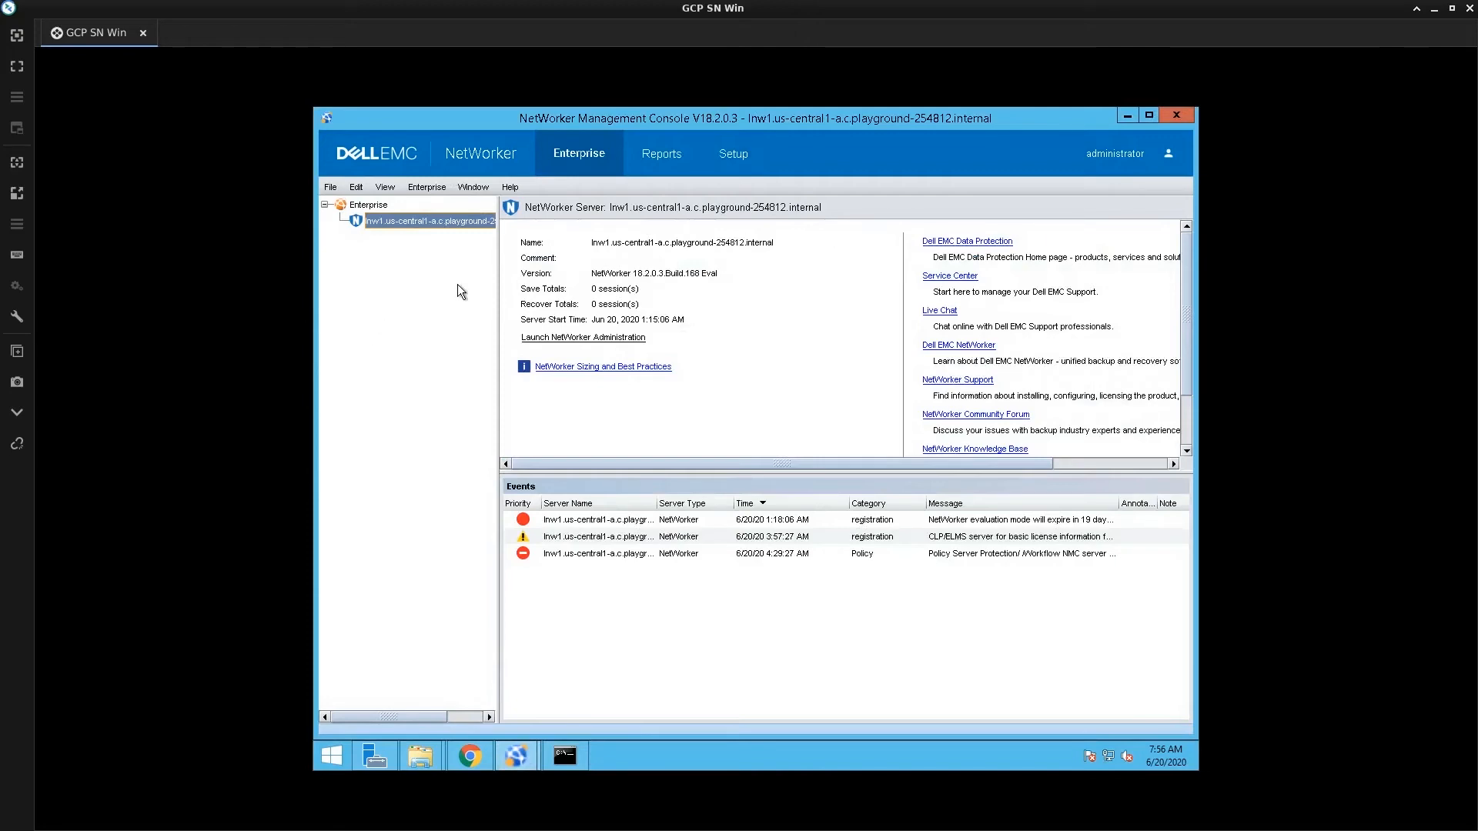
{"action": "double_click", "coordinate": [437, 223]}
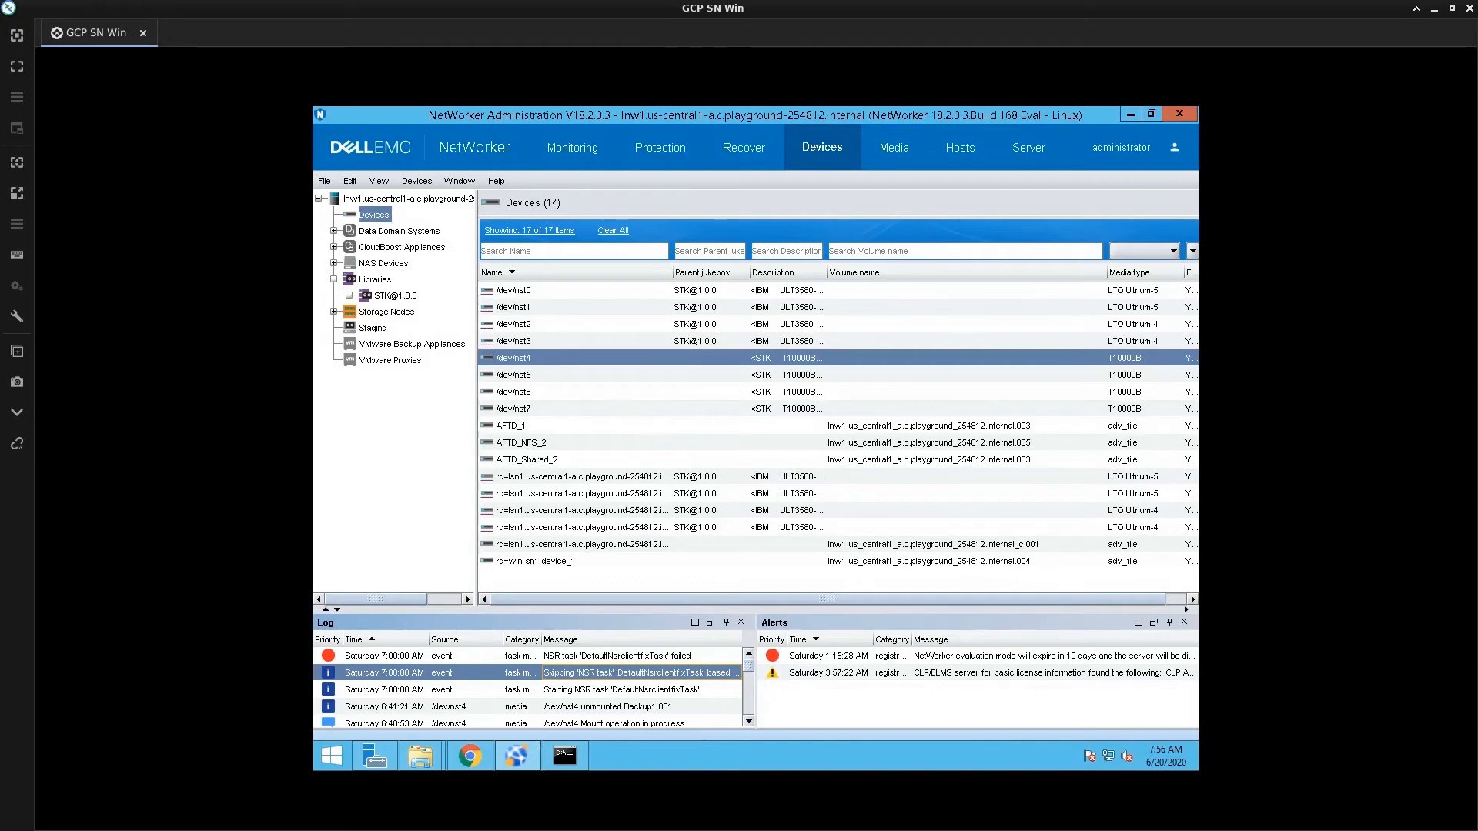
{"action": "key", "text": "alt+Tab"}
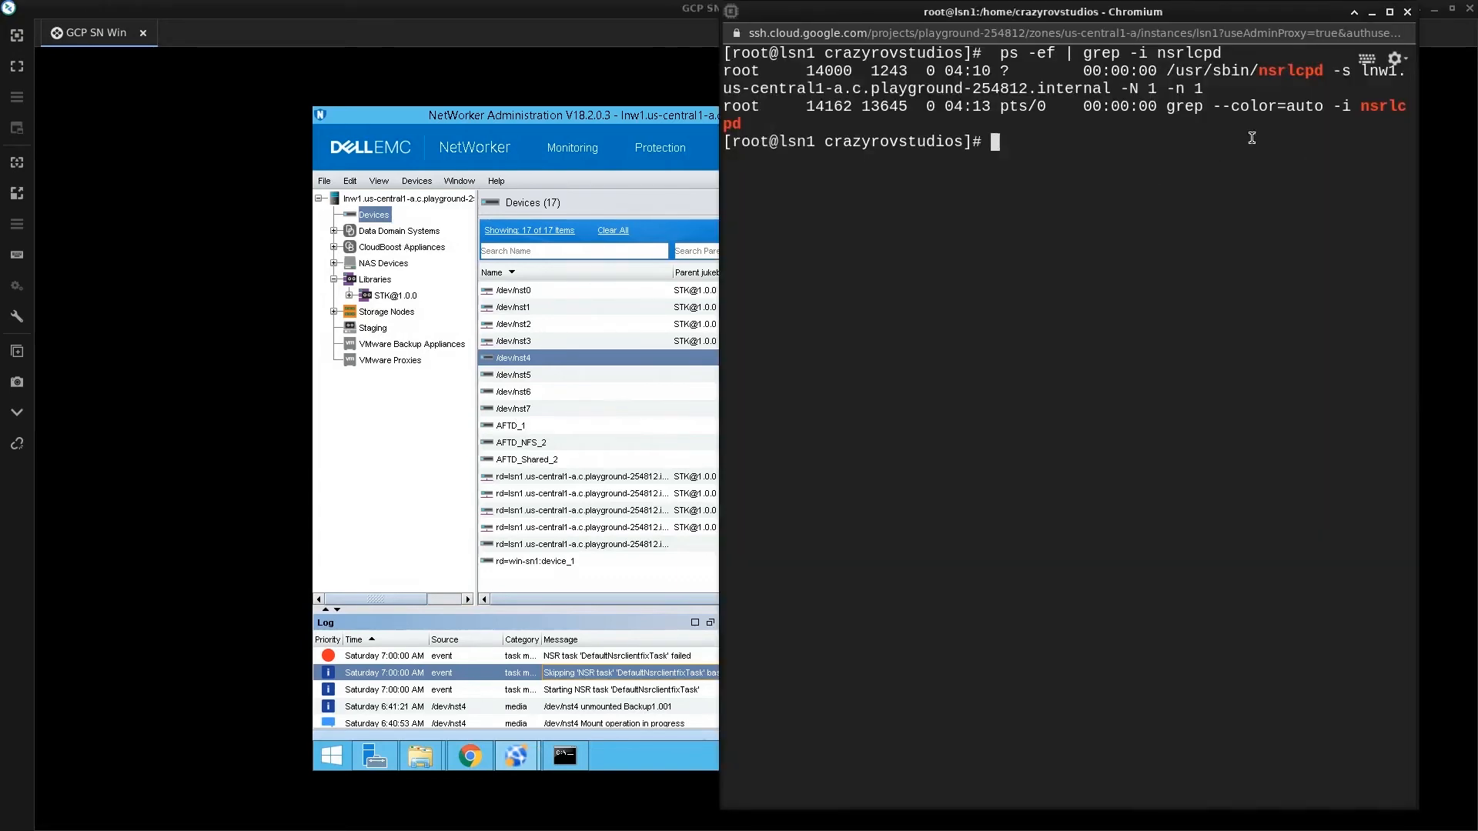
Show /etc/hosts on lnw1 to confirm ddve resolves to 10.128.0.12, and copy the ddve name
{"action": "key", "text": "alt+Tab"}
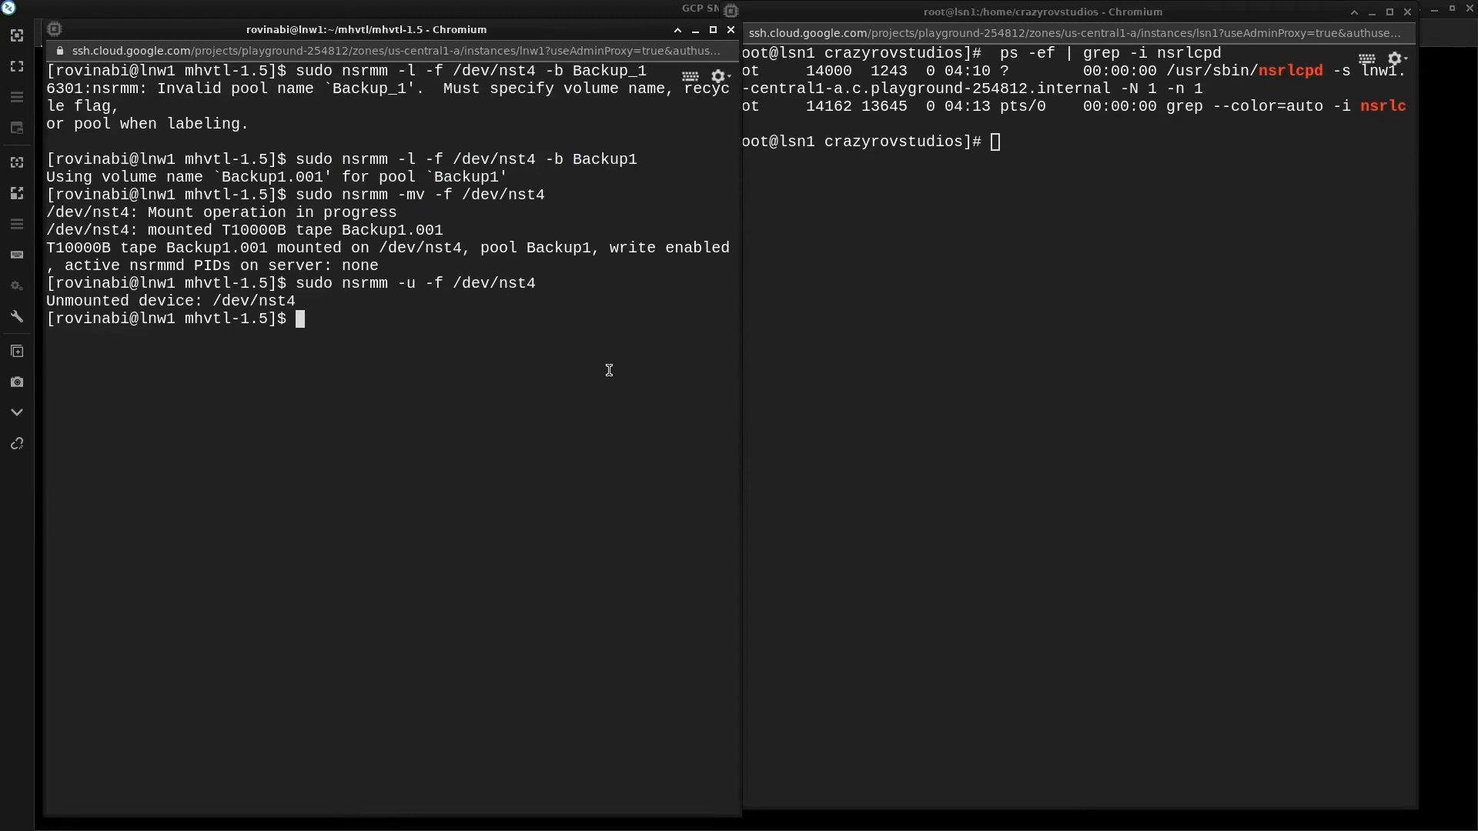
{"action": "type", "text": "cat /etc/hosts"}
{"action": "key", "text": "Return"}
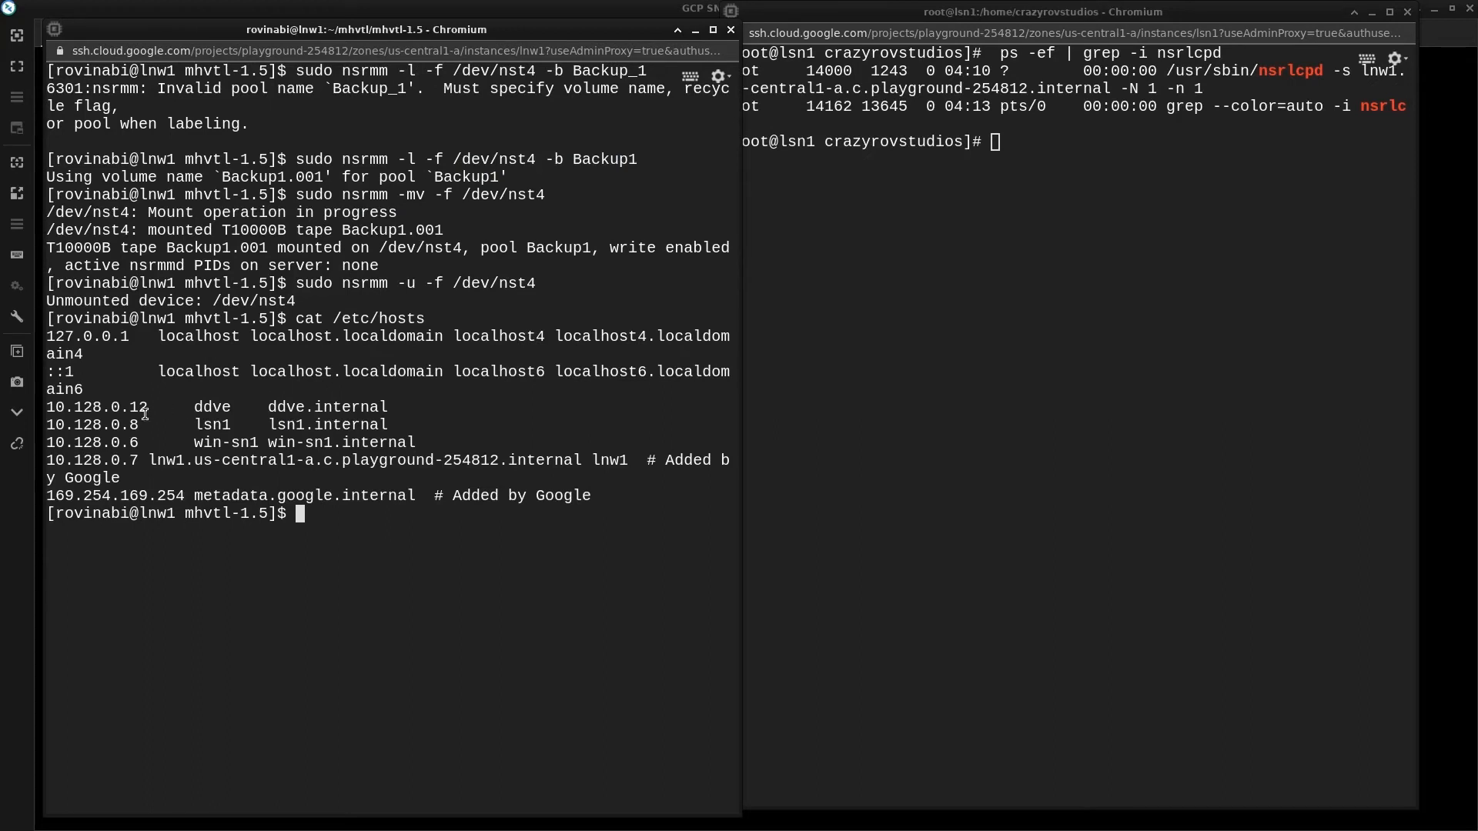
{"action": "double_click", "coordinate": [204, 409]}
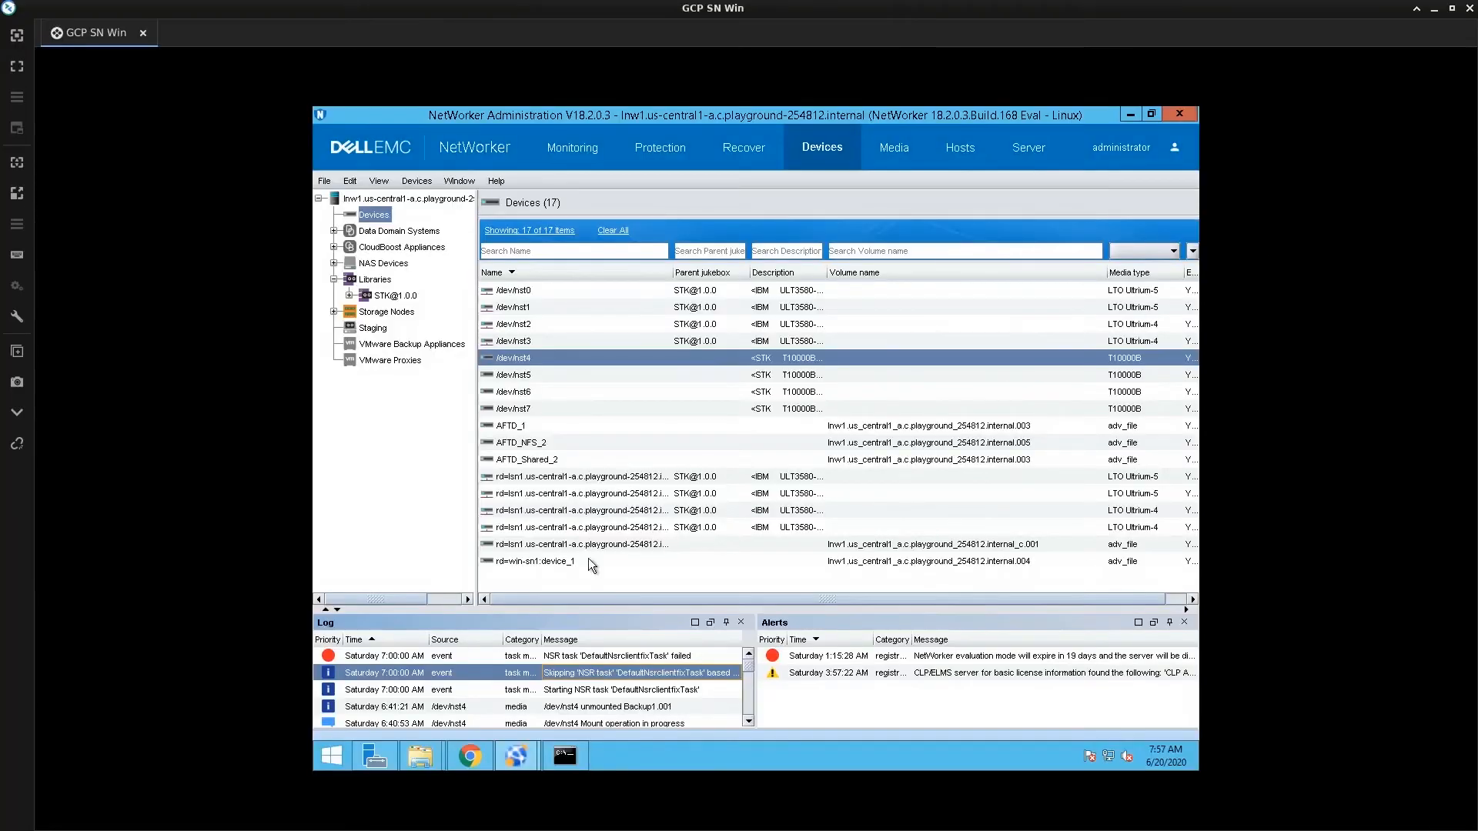
Launch the New Device Wizard and proceed with Data Domain past the preconfiguration checklist
{"action": "left_click", "coordinate": [584, 330]}
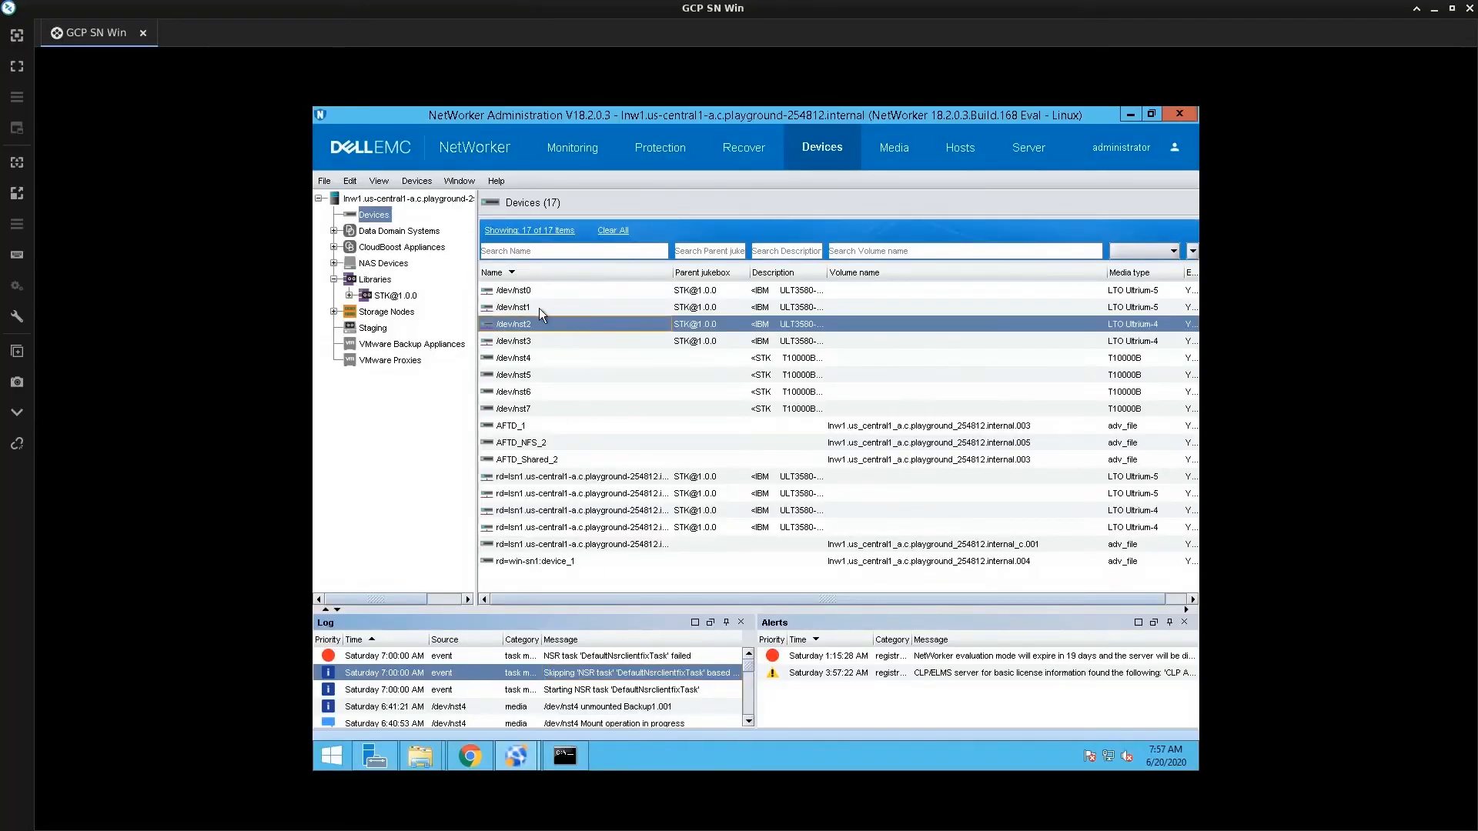
{"action": "right_click", "coordinate": [583, 332]}
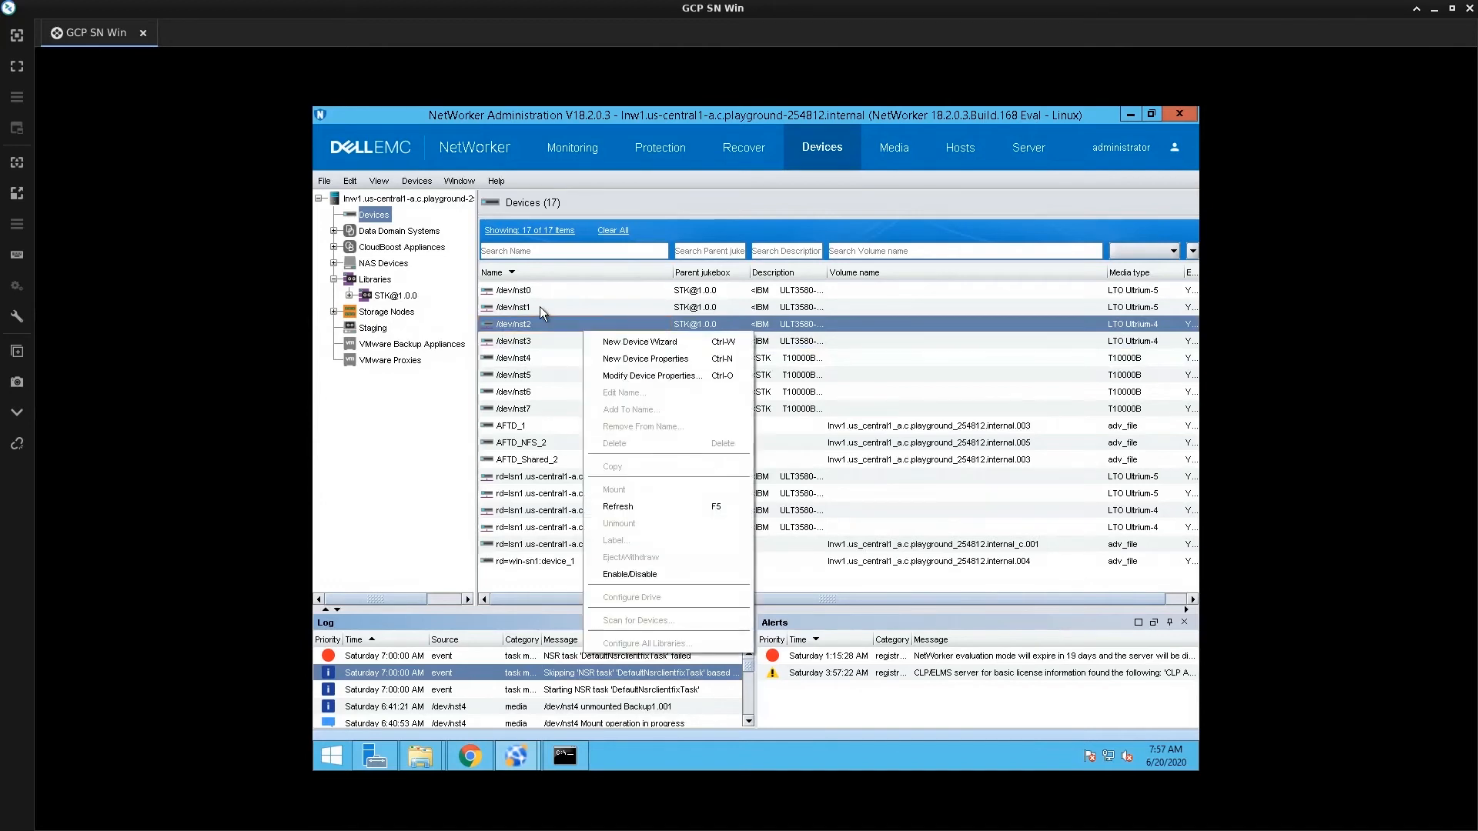
{"action": "left_click", "coordinate": [617, 347]}
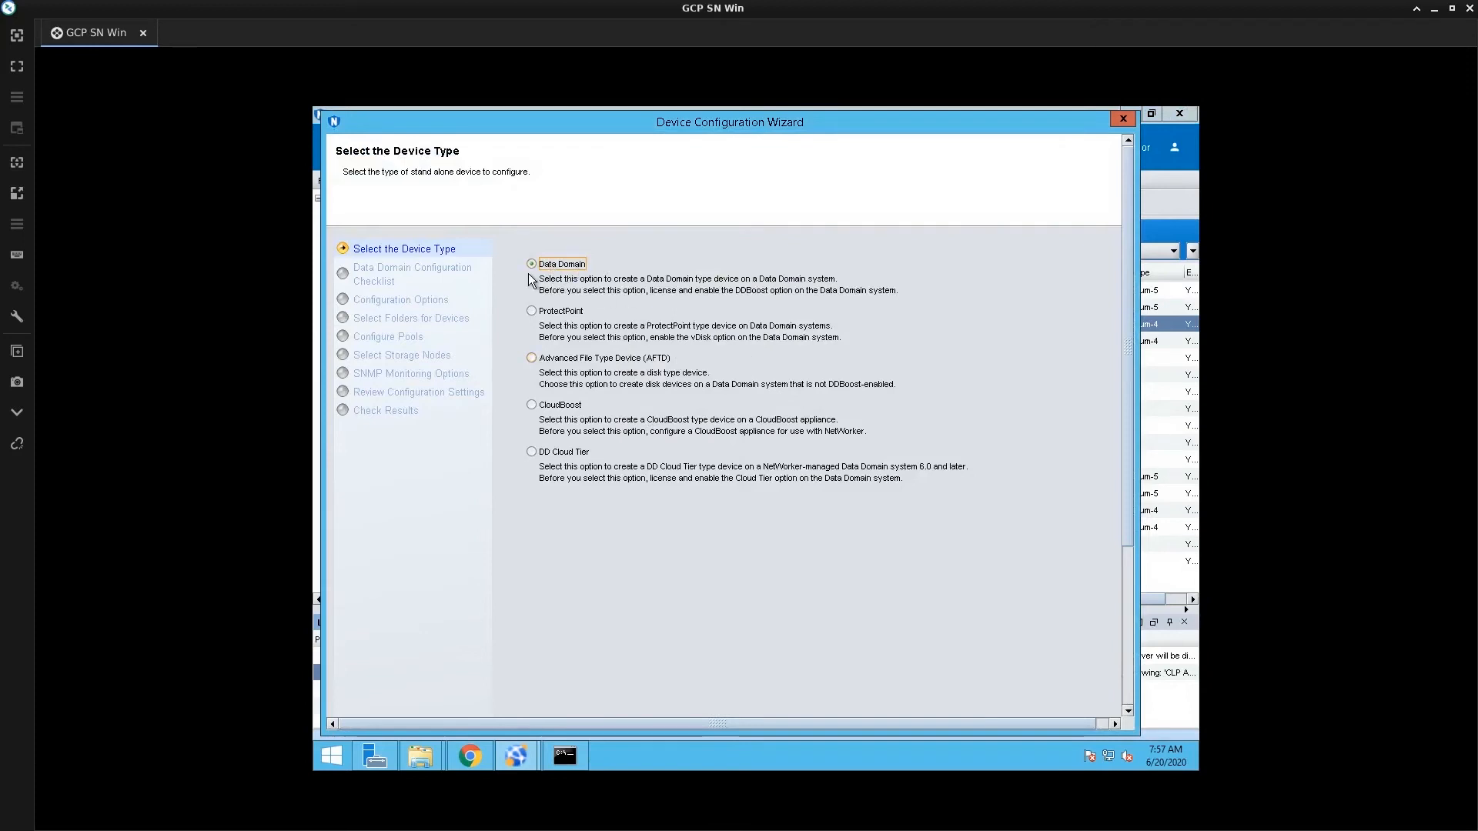
{"action": "left_click", "coordinate": [1125, 697]}
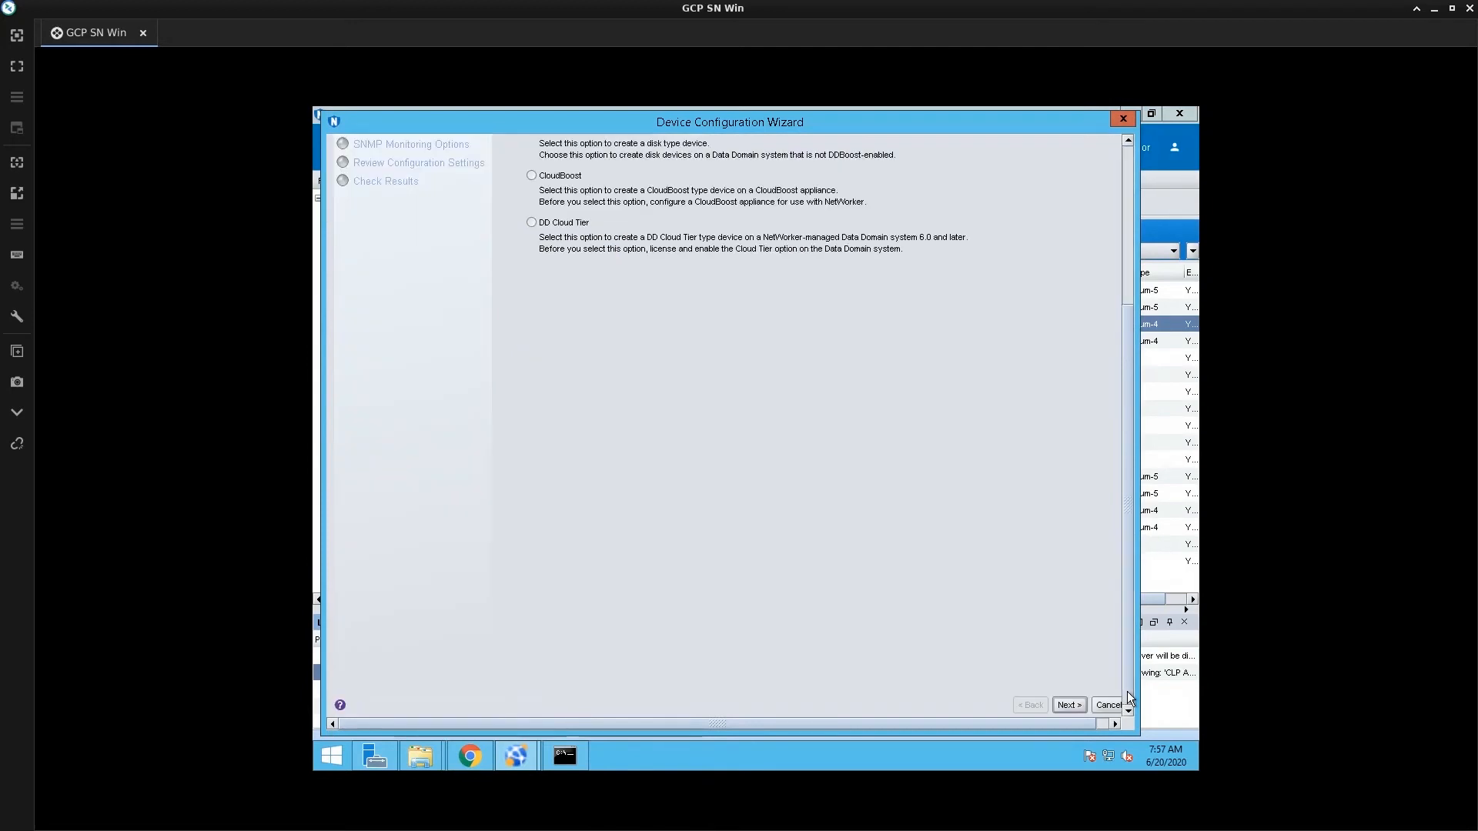
{"action": "left_click", "coordinate": [1068, 704]}
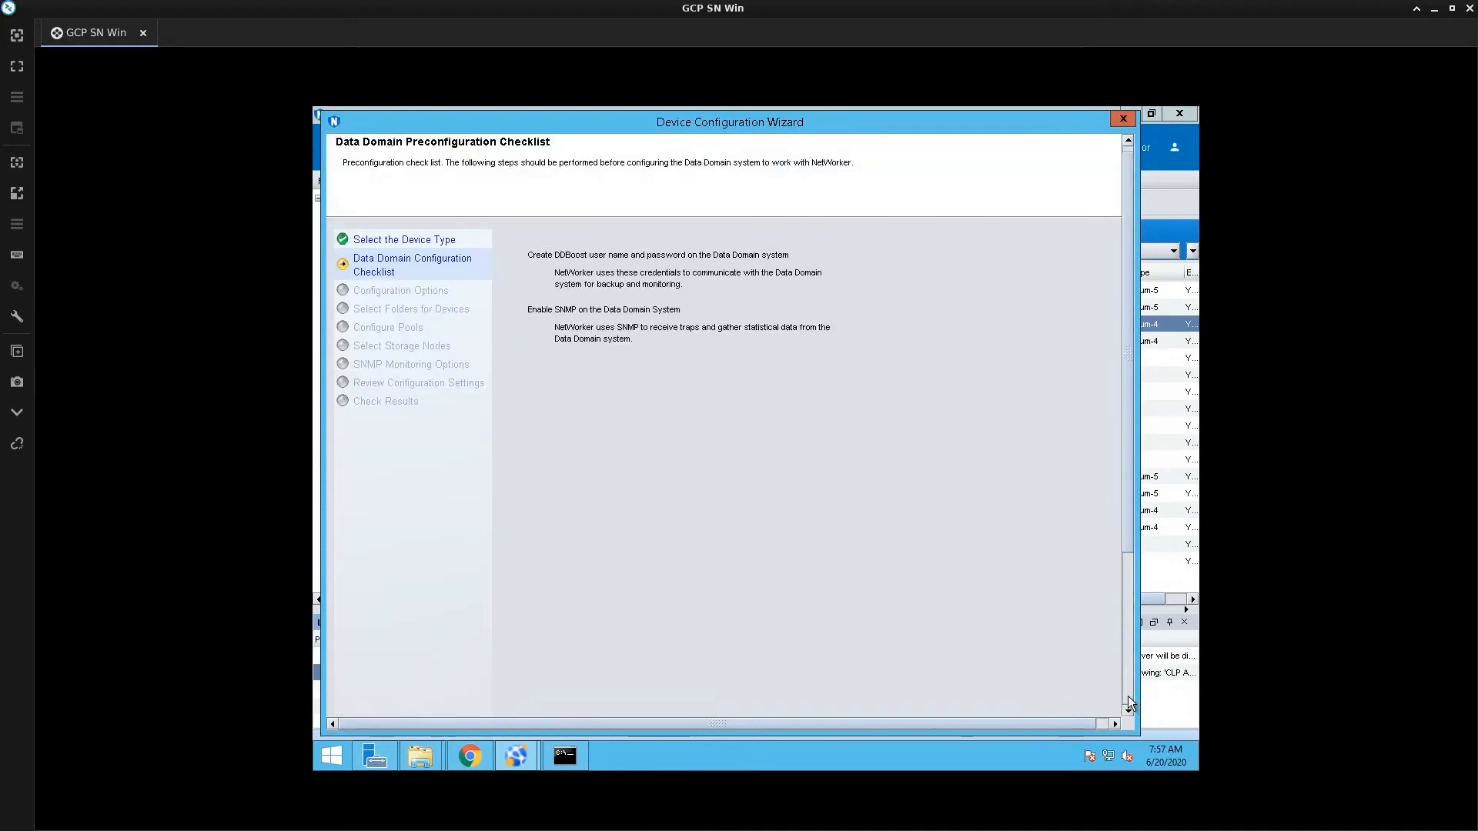
{"action": "left_click", "coordinate": [1128, 696]}
{"action": "left_click", "coordinate": [1068, 705]}
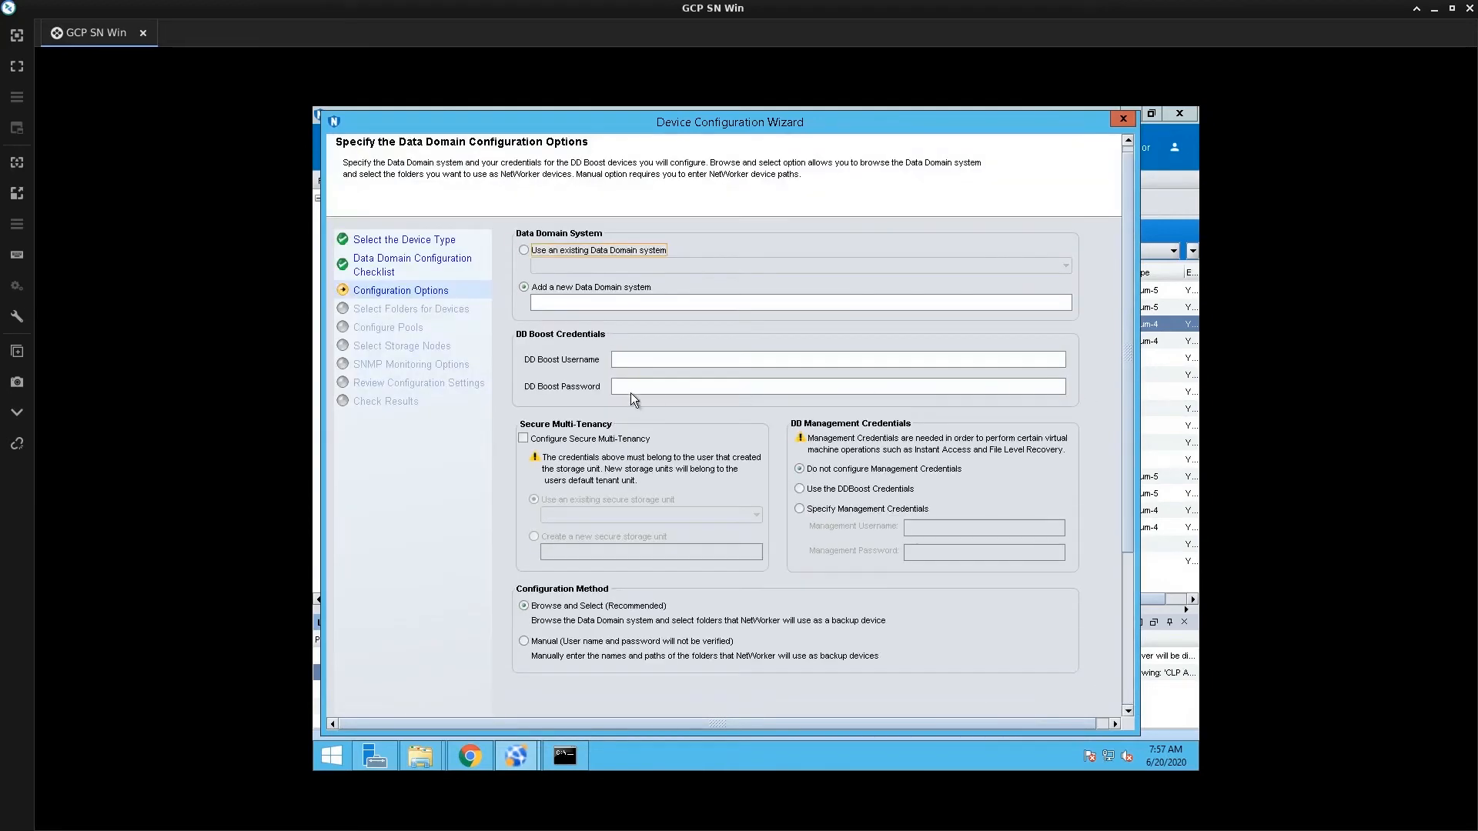
Add new Data Domain system ddve with DD Boost user boost_user and its password
{"action": "left_click", "coordinate": [592, 303]}
{"action": "type", "text": "ddve"}
{"action": "left_click", "coordinate": [636, 362]}
{"action": "type", "text": "boost_user"}
{"action": "key", "text": "Tab"}
{"action": "type", "text": "•••••••••••••"}
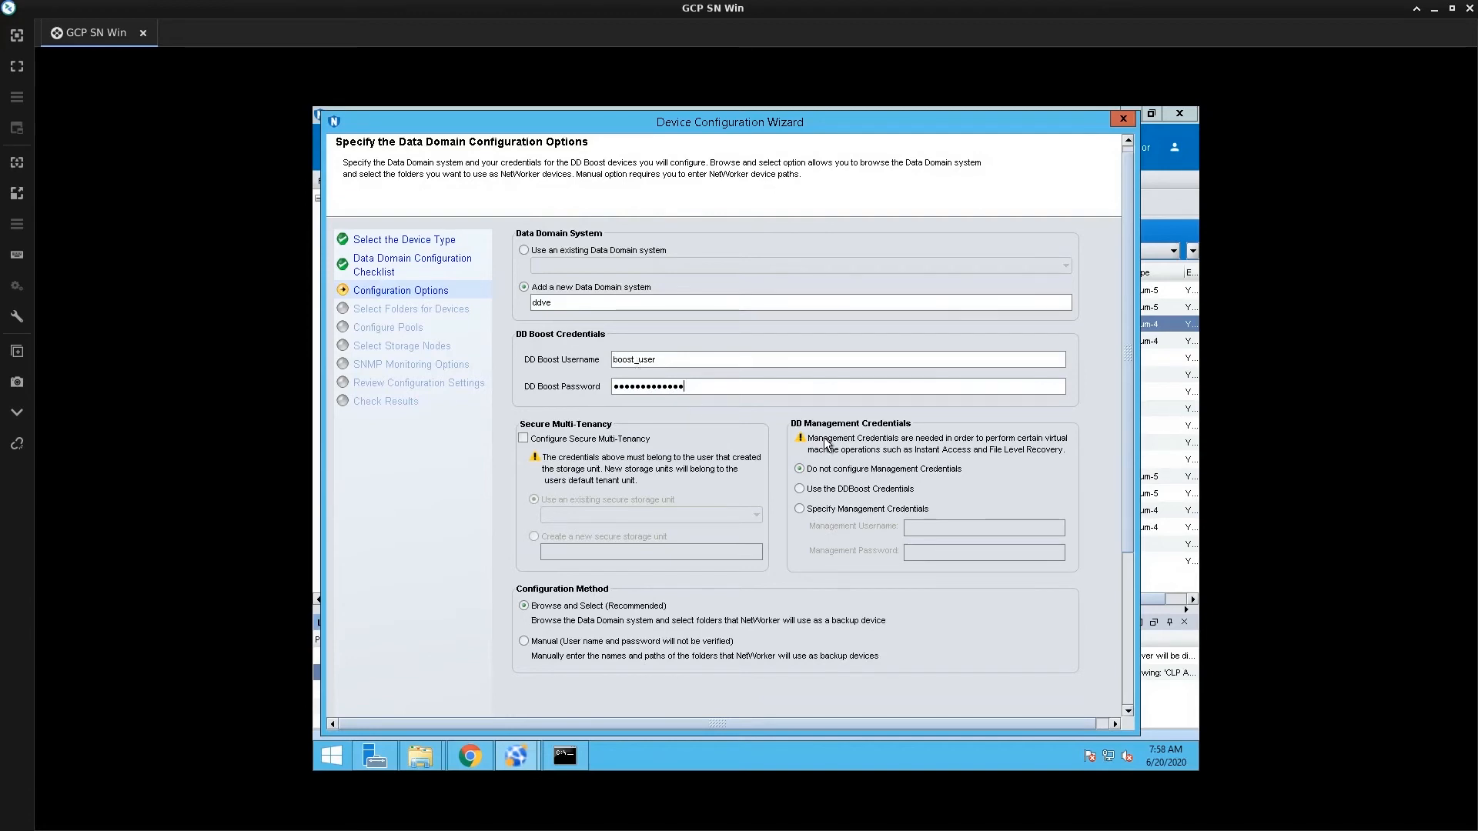
Specify separate management credentials: user sysadmin and its password
{"action": "left_click", "coordinate": [847, 511]}
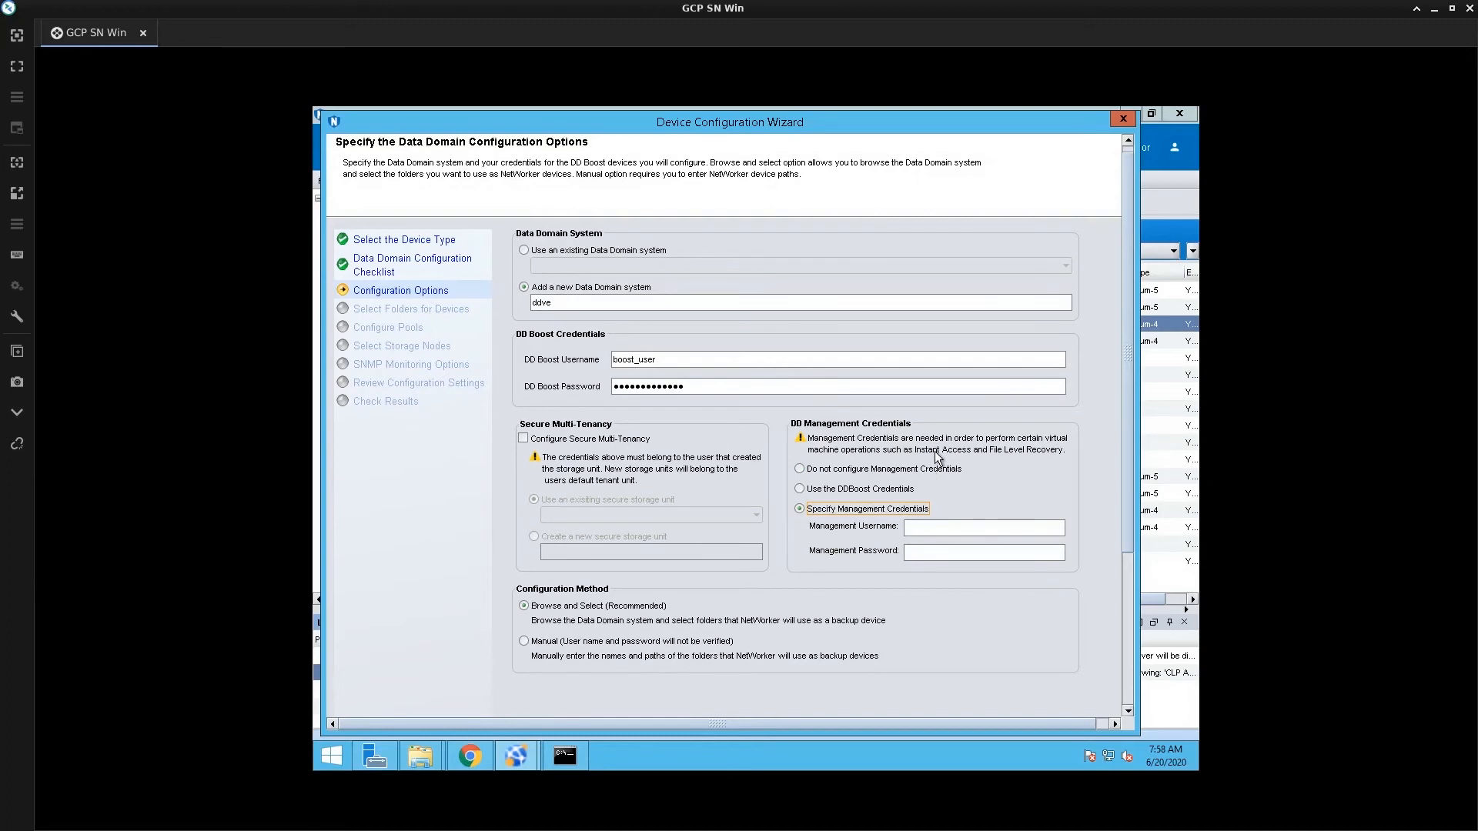
{"action": "left_click", "coordinate": [965, 533]}
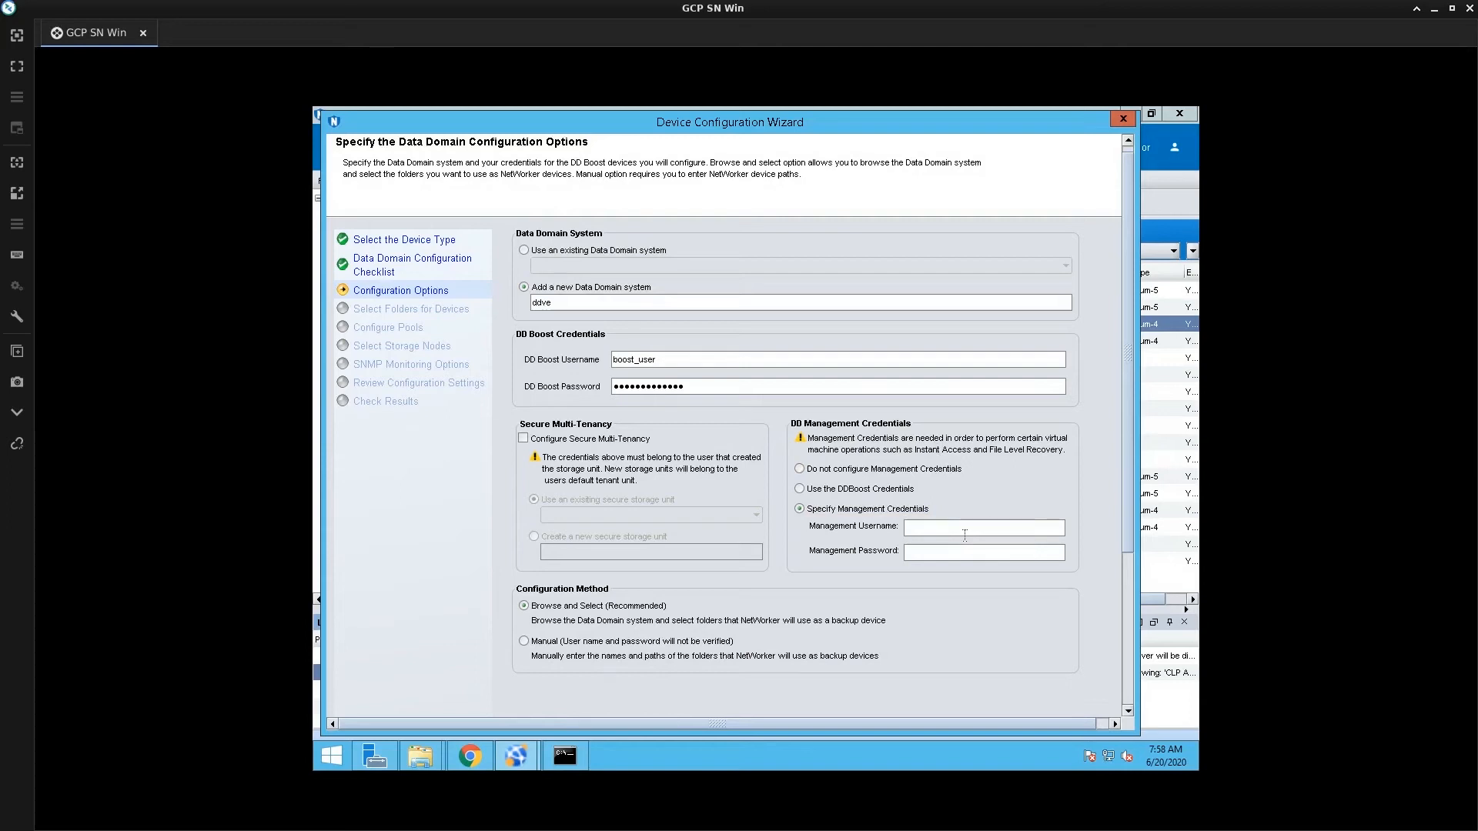
{"action": "type", "text": "sysadmin"}
{"action": "type", "text": "•••••••••••••"}
{"action": "scroll", "coordinate": [1085, 705], "scroll_direction": "down", "scroll_amount": 3}
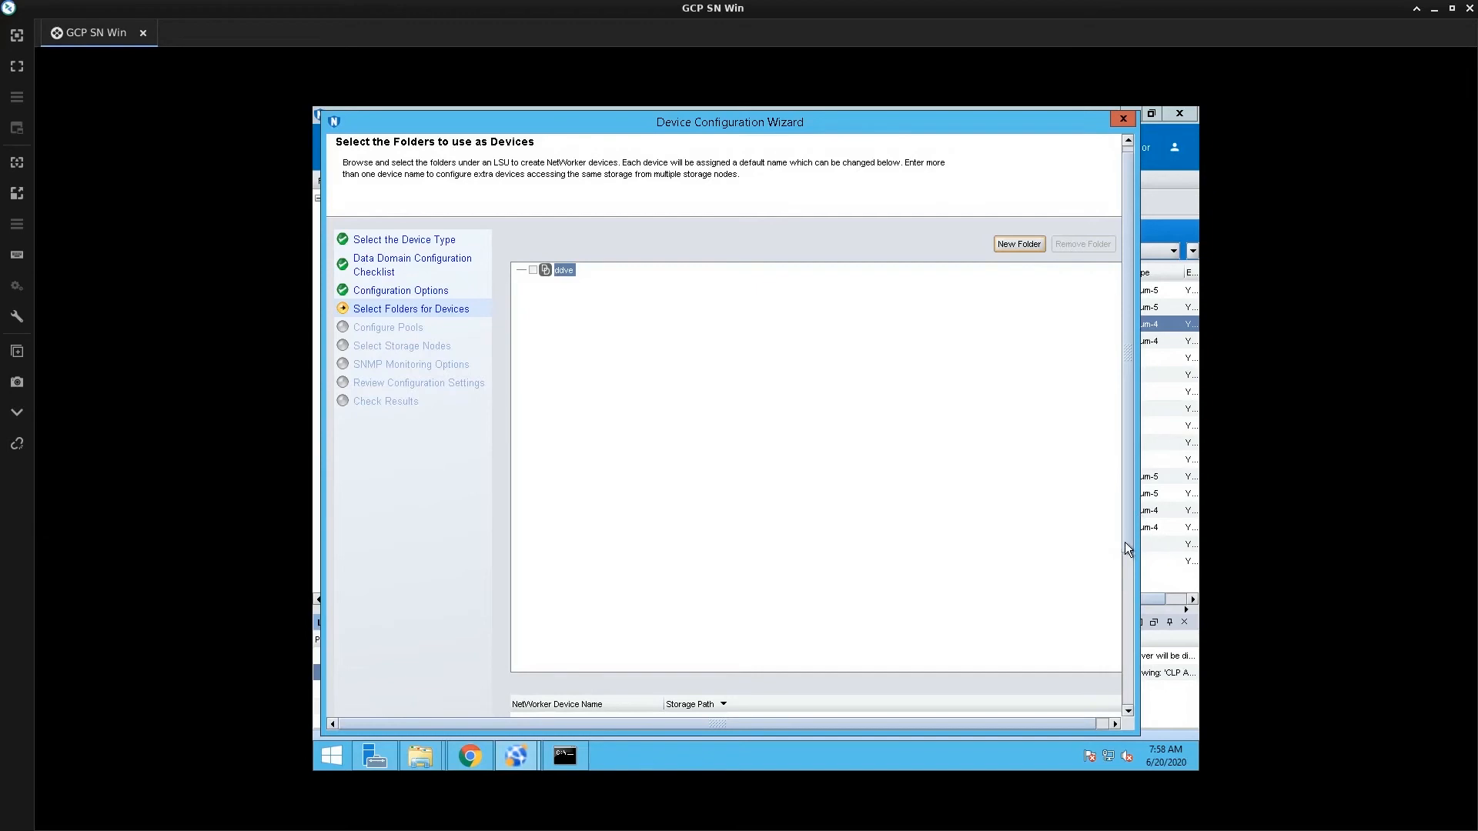
Create folder boost_device1 under ddve for device ddve_boost_device1 and continue
{"action": "scroll", "coordinate": [1131, 618], "scroll_direction": "down", "scroll_amount": 5}
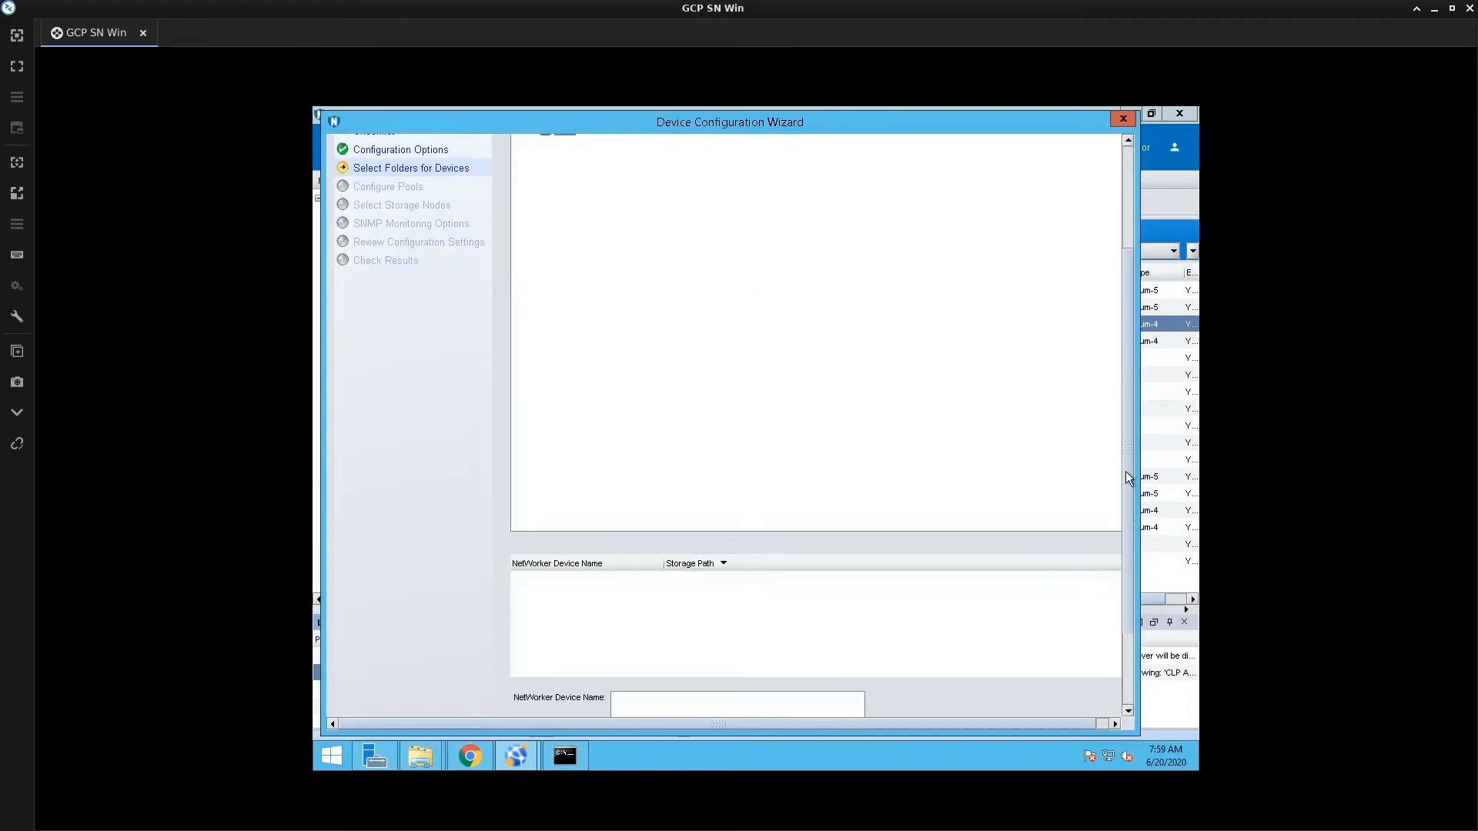
{"action": "left_click_drag", "start_coordinate": [1124, 388], "coordinate": [1121, 288]}
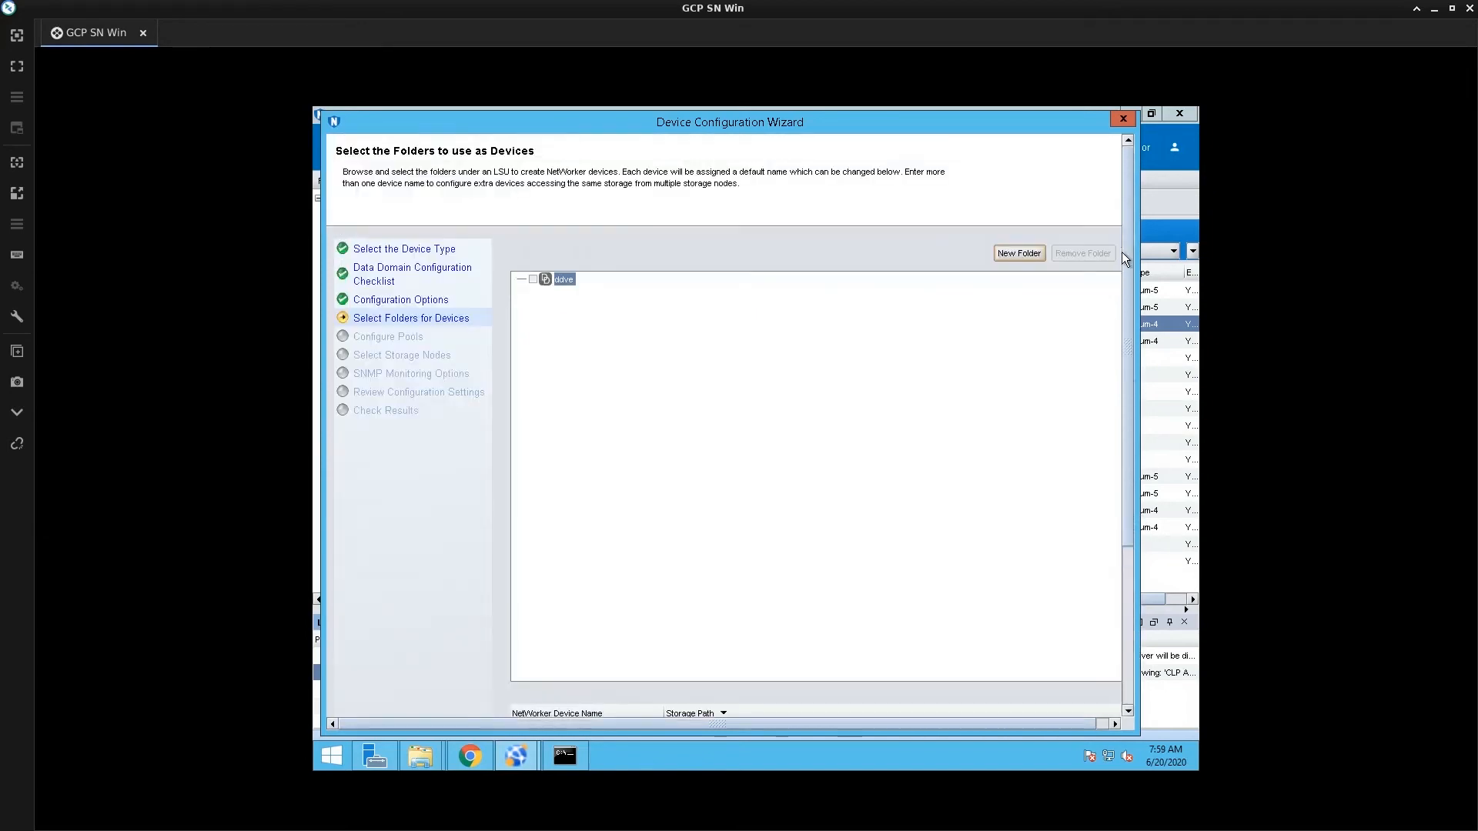
{"action": "left_click", "coordinate": [1001, 253]}
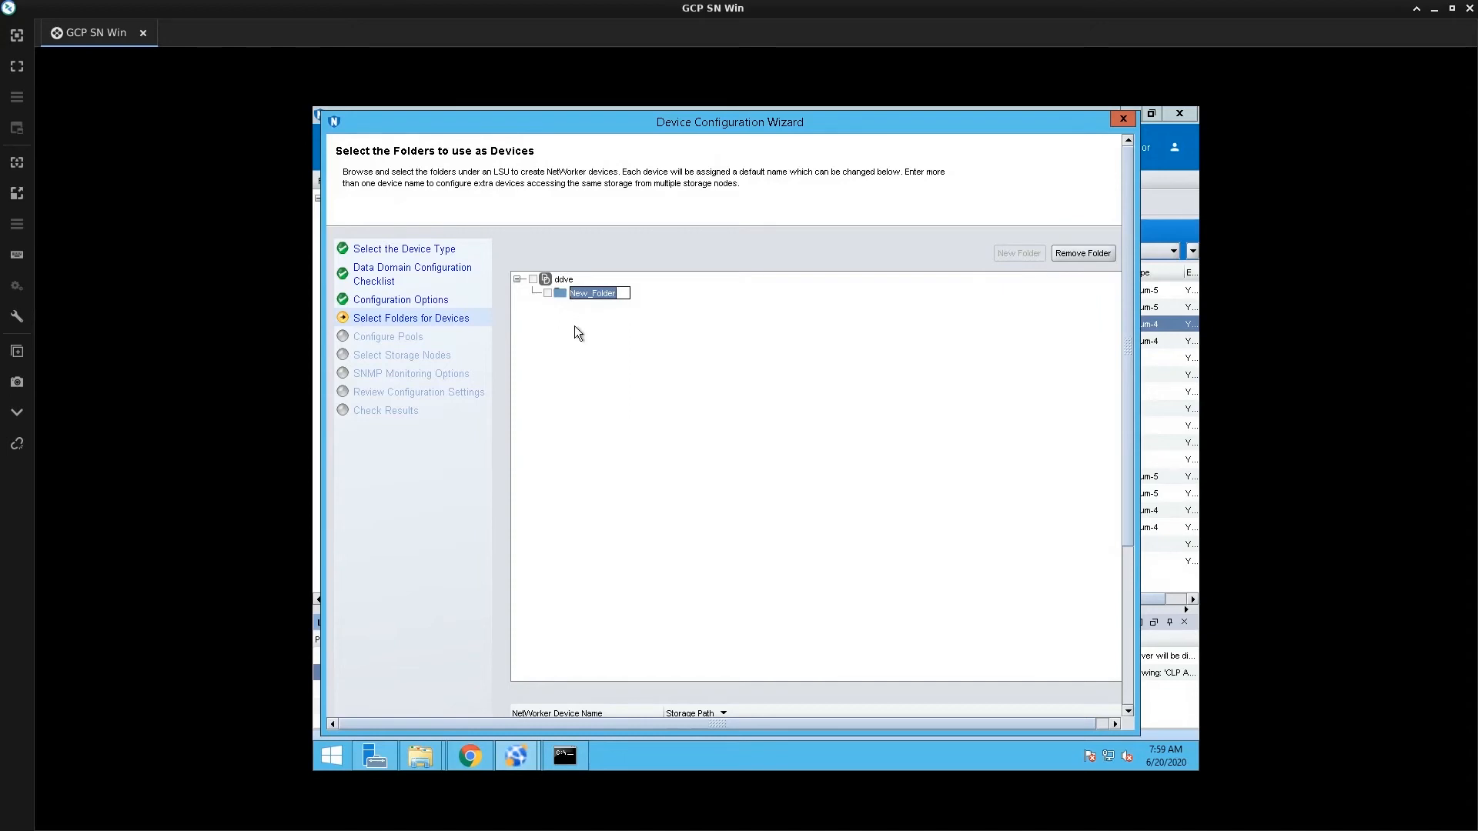
{"action": "type", "text": "oost_device1"}
{"action": "key", "text": "Return"}
{"action": "scroll", "coordinate": [1122, 677], "scroll_direction": "down", "scroll_amount": 3}
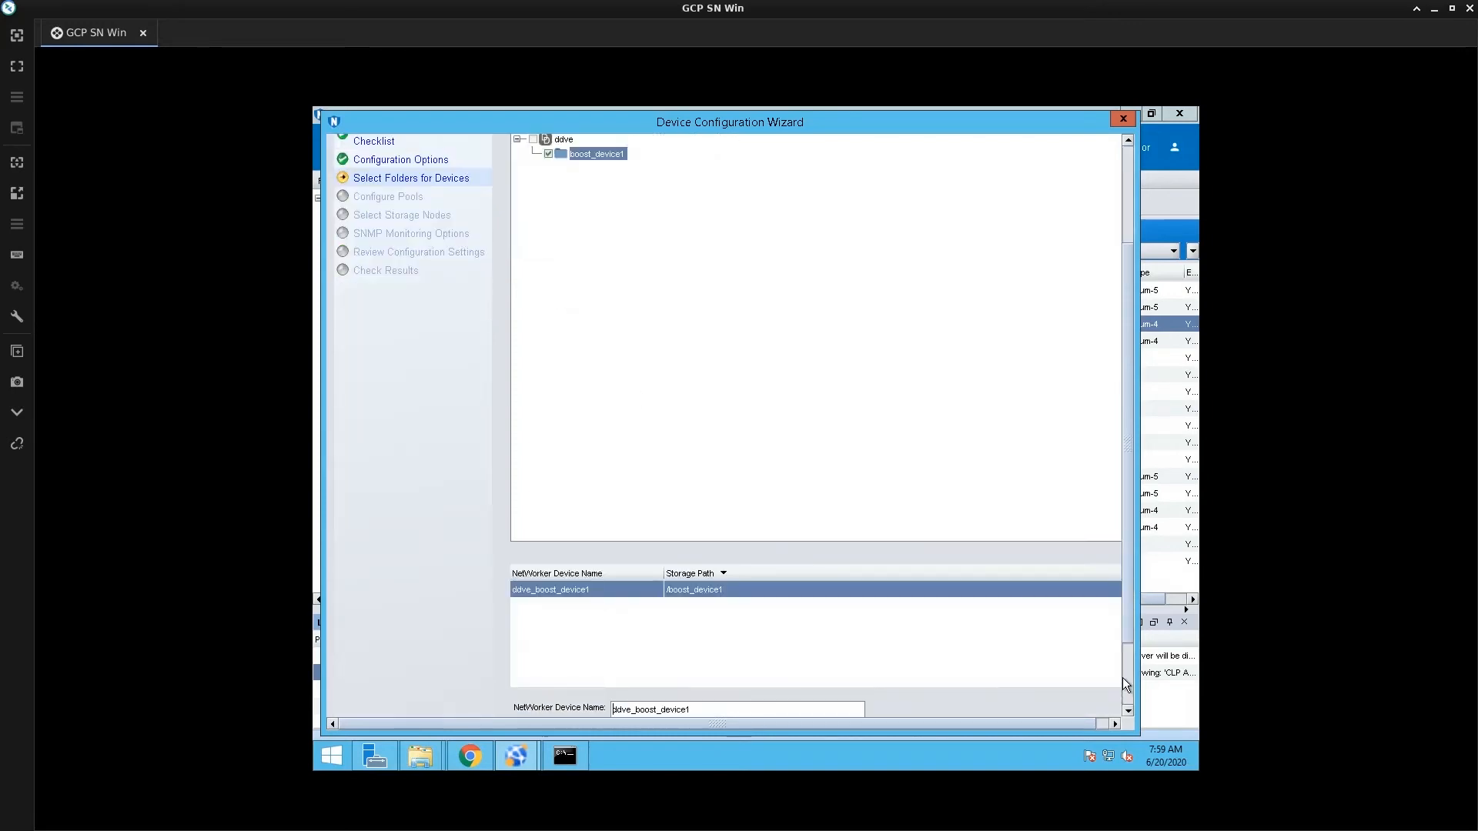
{"action": "scroll", "coordinate": [1122, 678], "scroll_direction": "down", "scroll_amount": 1}
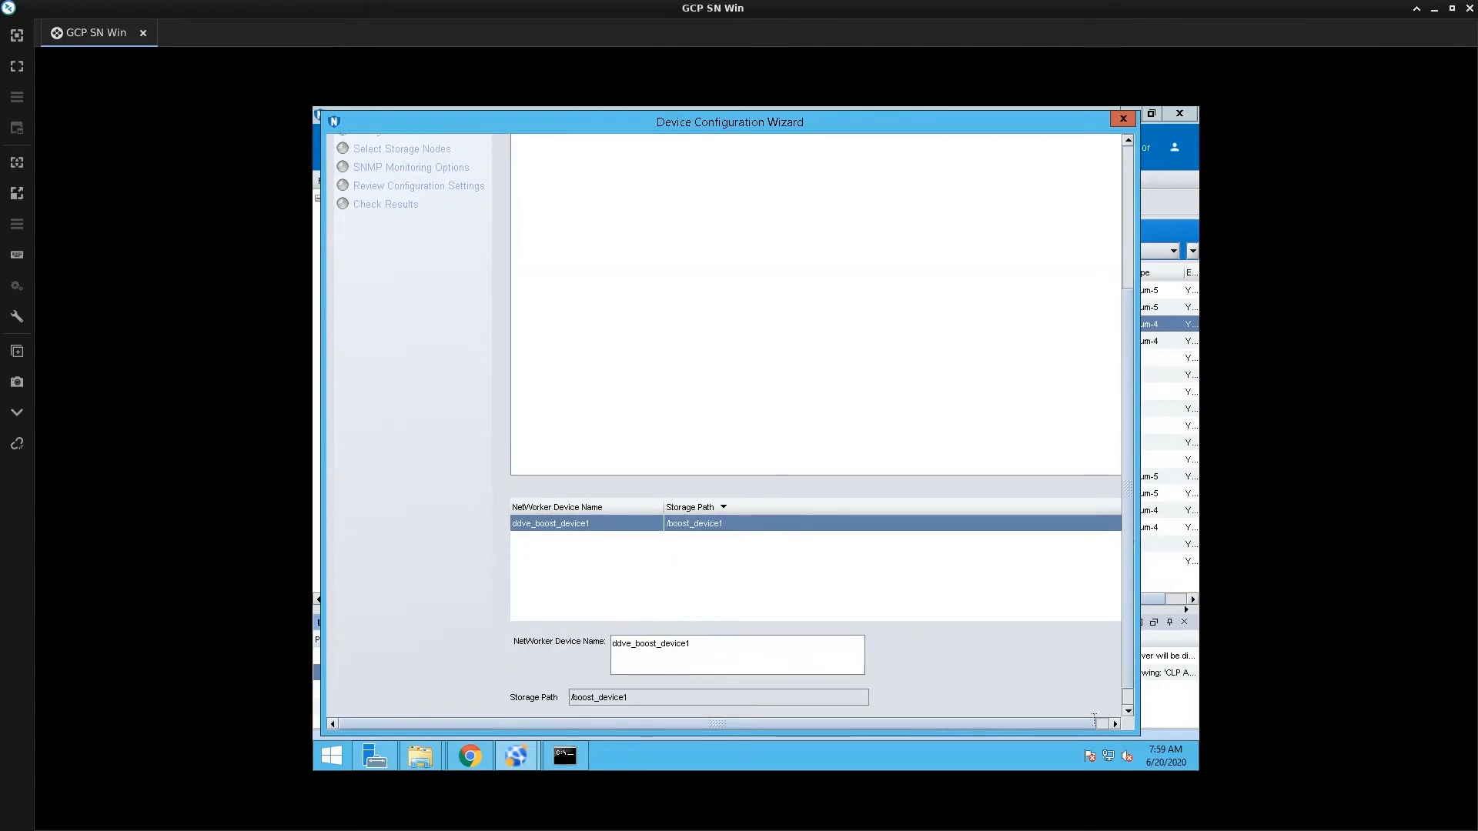
{"action": "left_click", "coordinate": [1127, 707]}
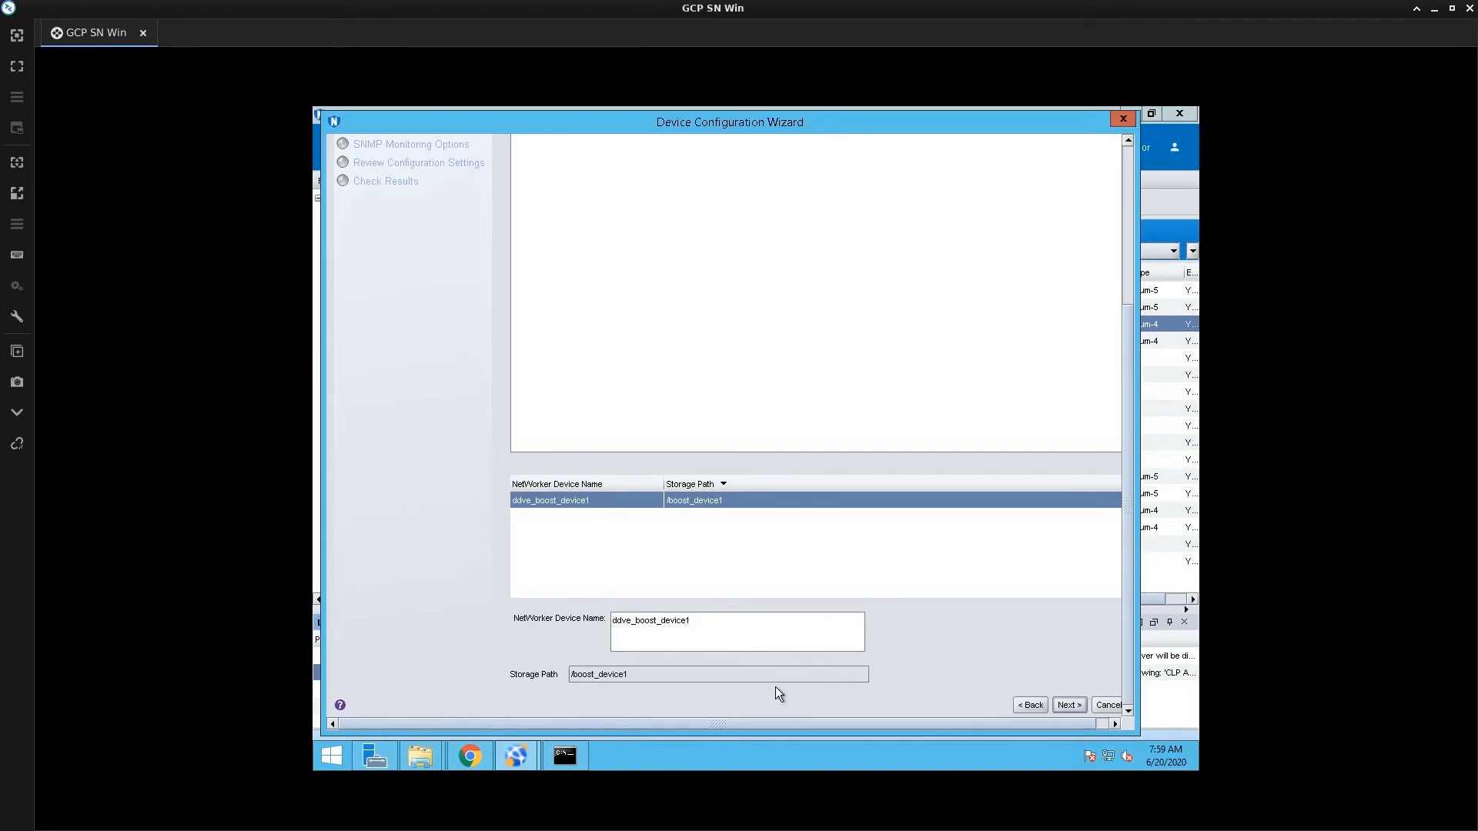
{"action": "left_click", "coordinate": [1069, 705]}
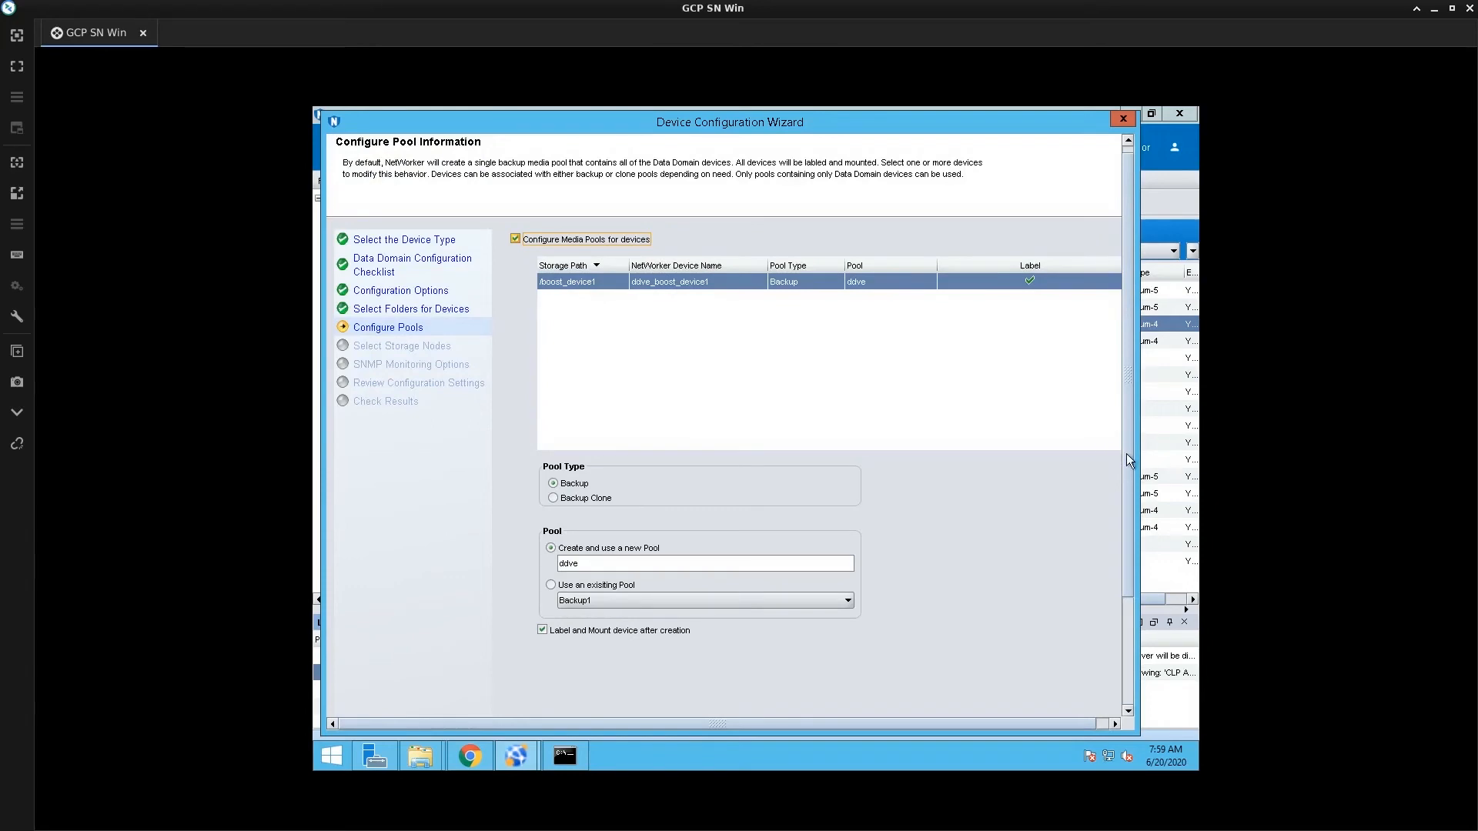
Change the proposed pool name ddve to ddve_backup and continue
{"action": "scroll", "coordinate": [1125, 454], "scroll_direction": "down", "scroll_amount": 1}
{"action": "scroll", "coordinate": [1130, 395], "scroll_direction": "up", "scroll_amount": 1}
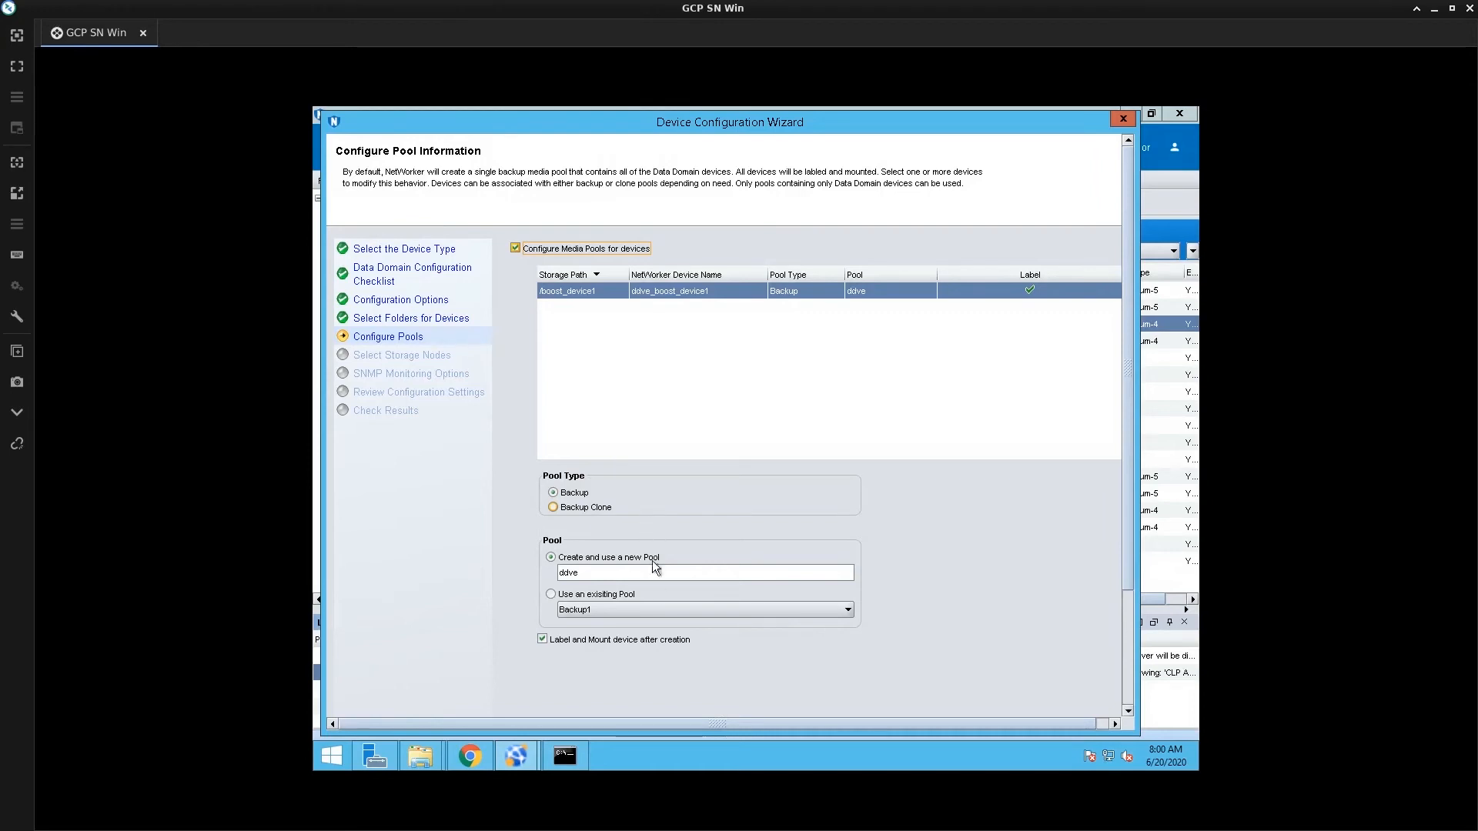
{"action": "double_click", "coordinate": [622, 572]}
{"action": "left_click", "coordinate": [621, 571]}
{"action": "type", "text": "_backup"}
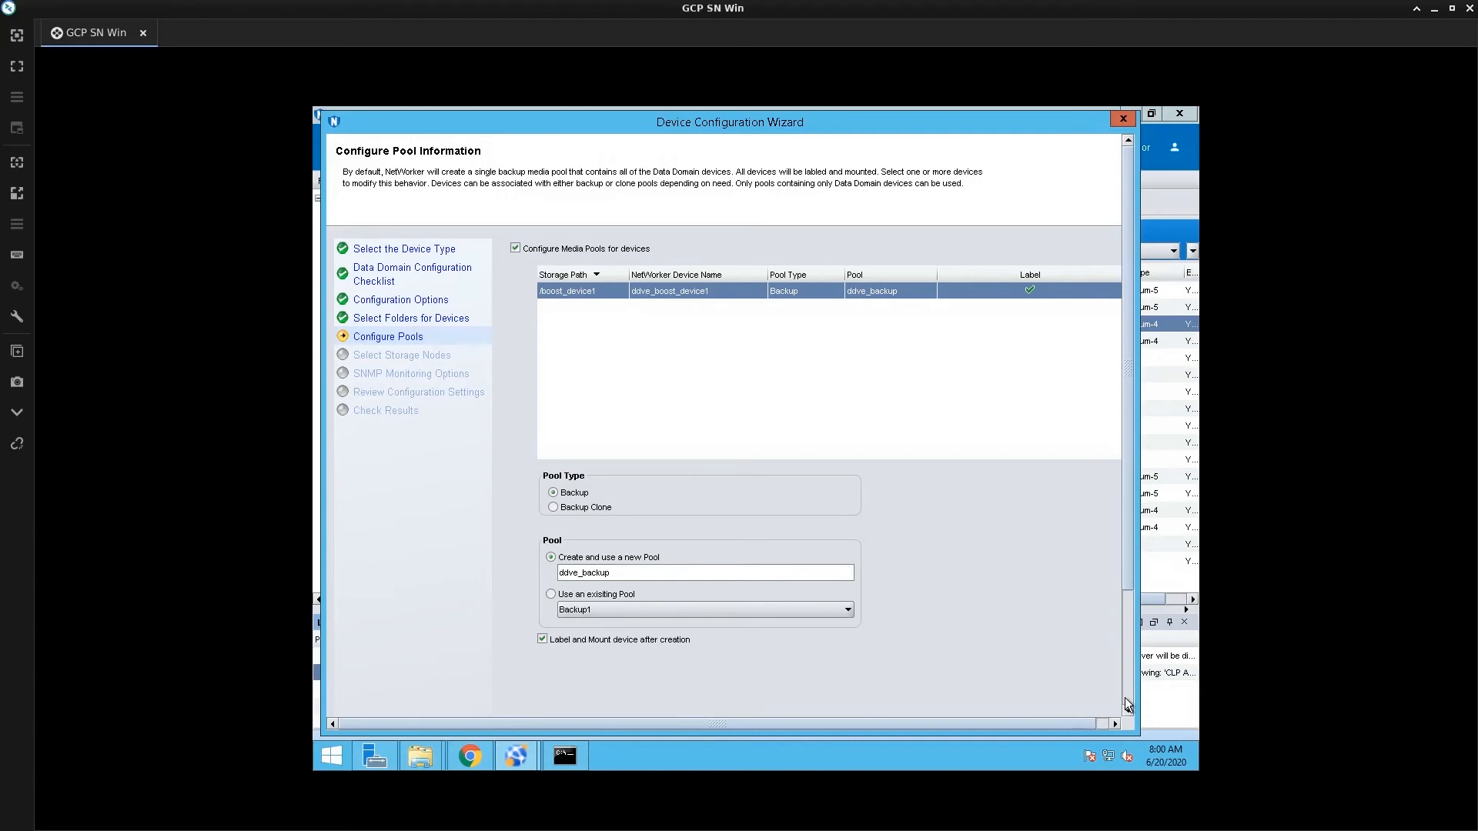
{"action": "scroll", "coordinate": [1128, 704], "scroll_direction": "down", "scroll_amount": 3}
{"action": "left_click", "coordinate": [1078, 707]}
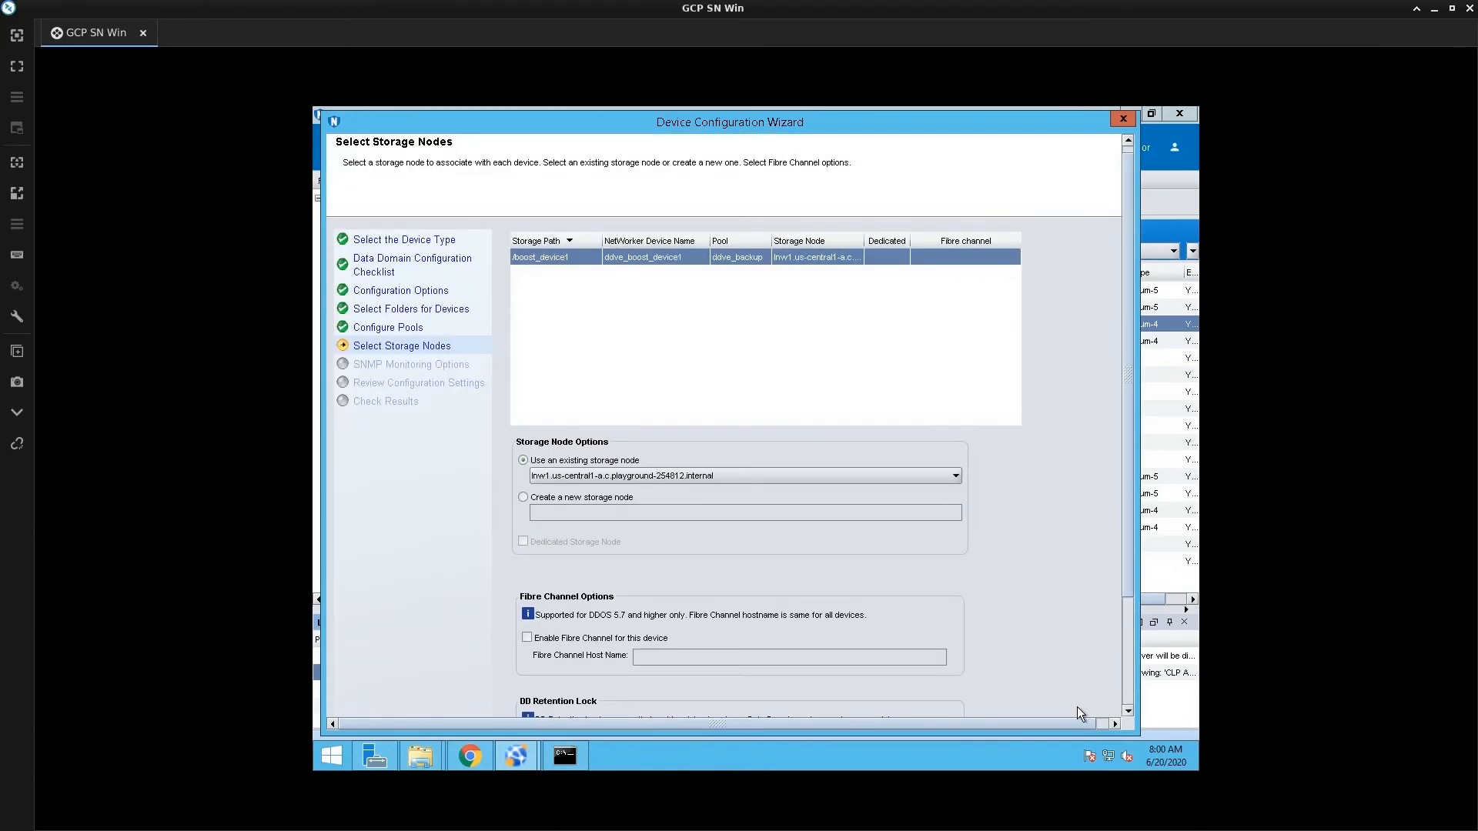
Keep lnw1 as the storage node, leave DD Retention Lock off, and continue
{"action": "left_click", "coordinate": [655, 474]}
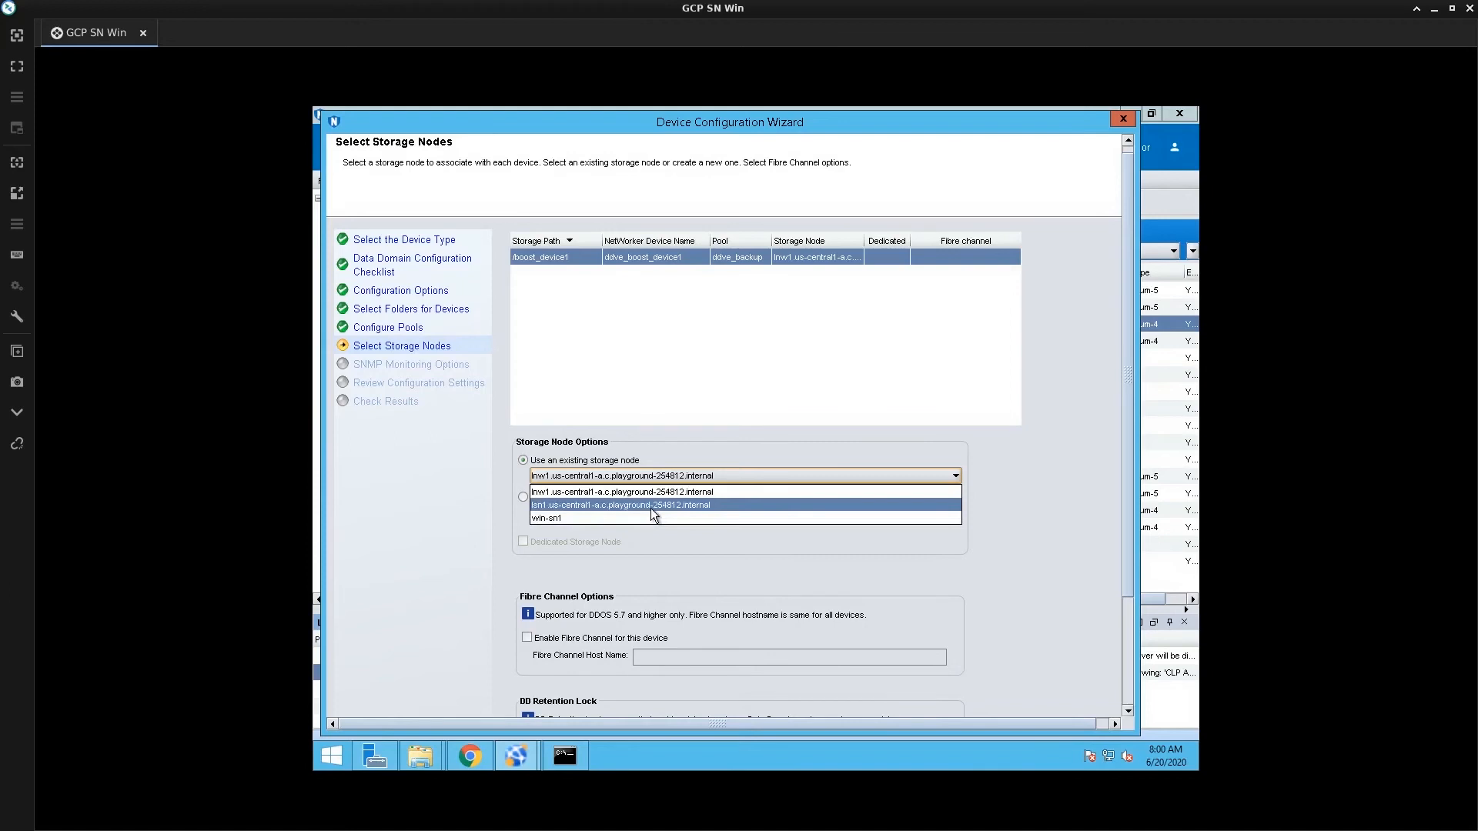
{"action": "left_click", "coordinate": [663, 488]}
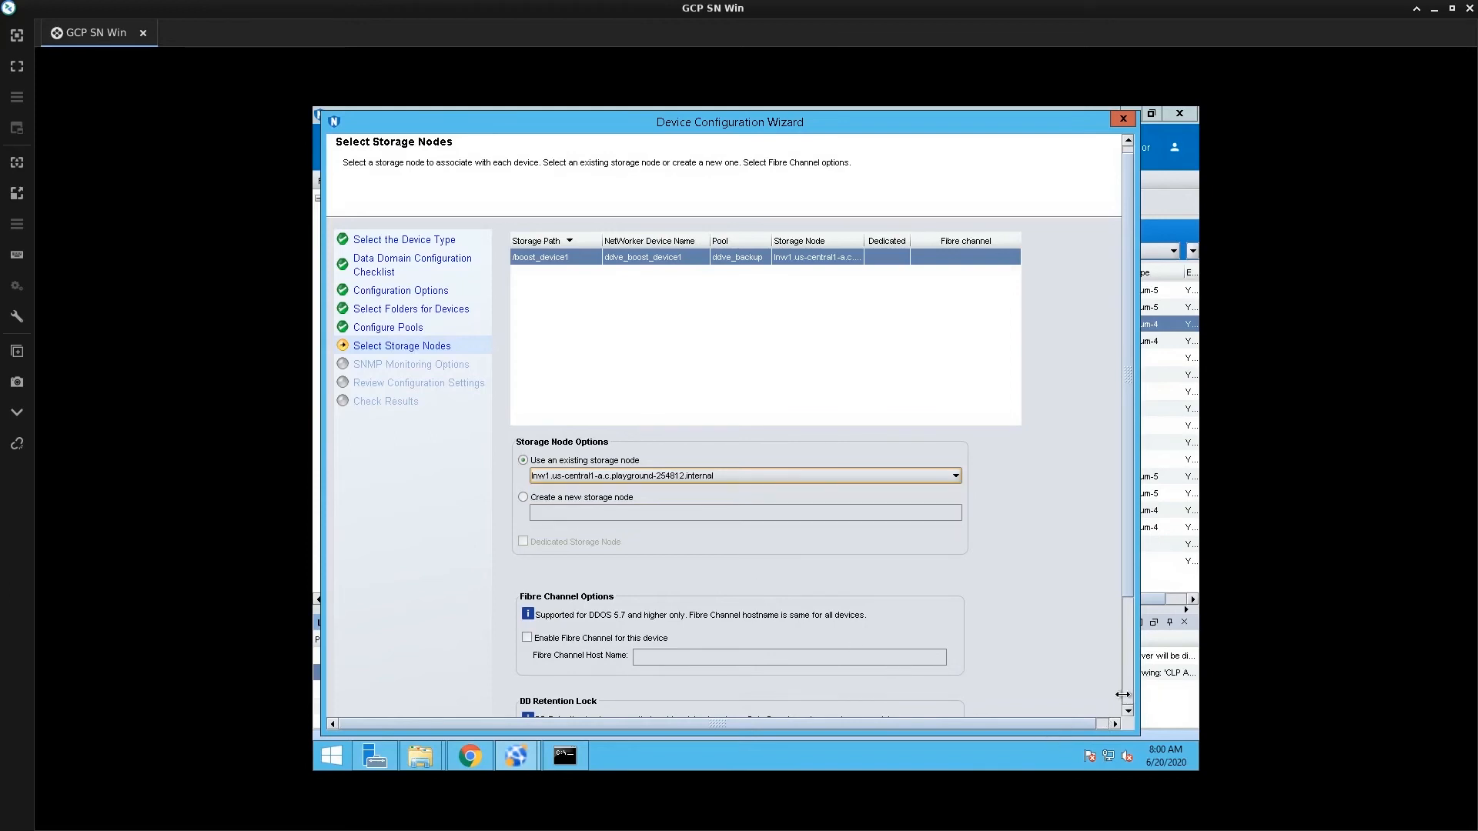
{"action": "left_click", "coordinate": [1126, 699]}
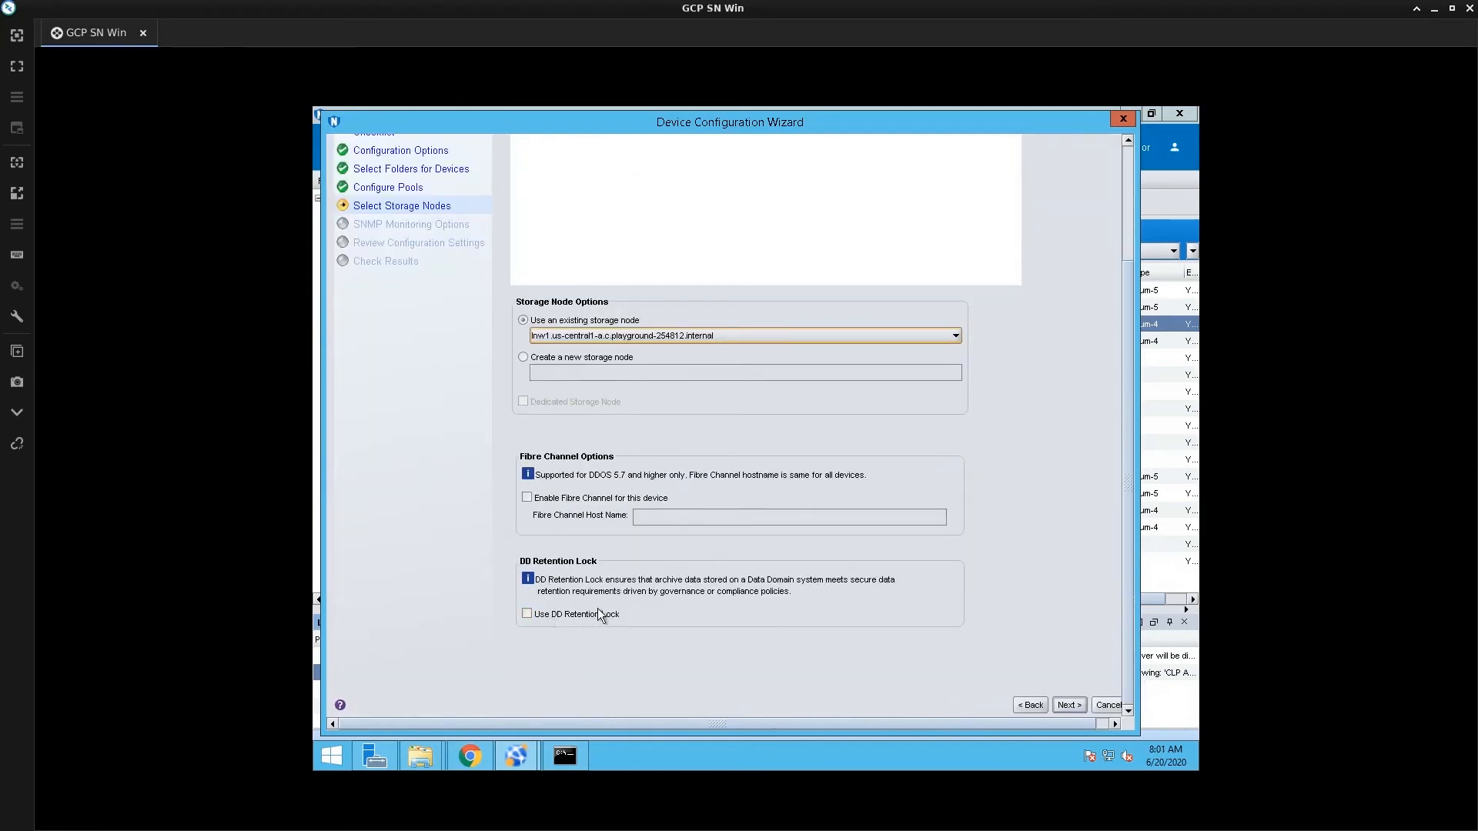
{"action": "left_click", "coordinate": [528, 613]}
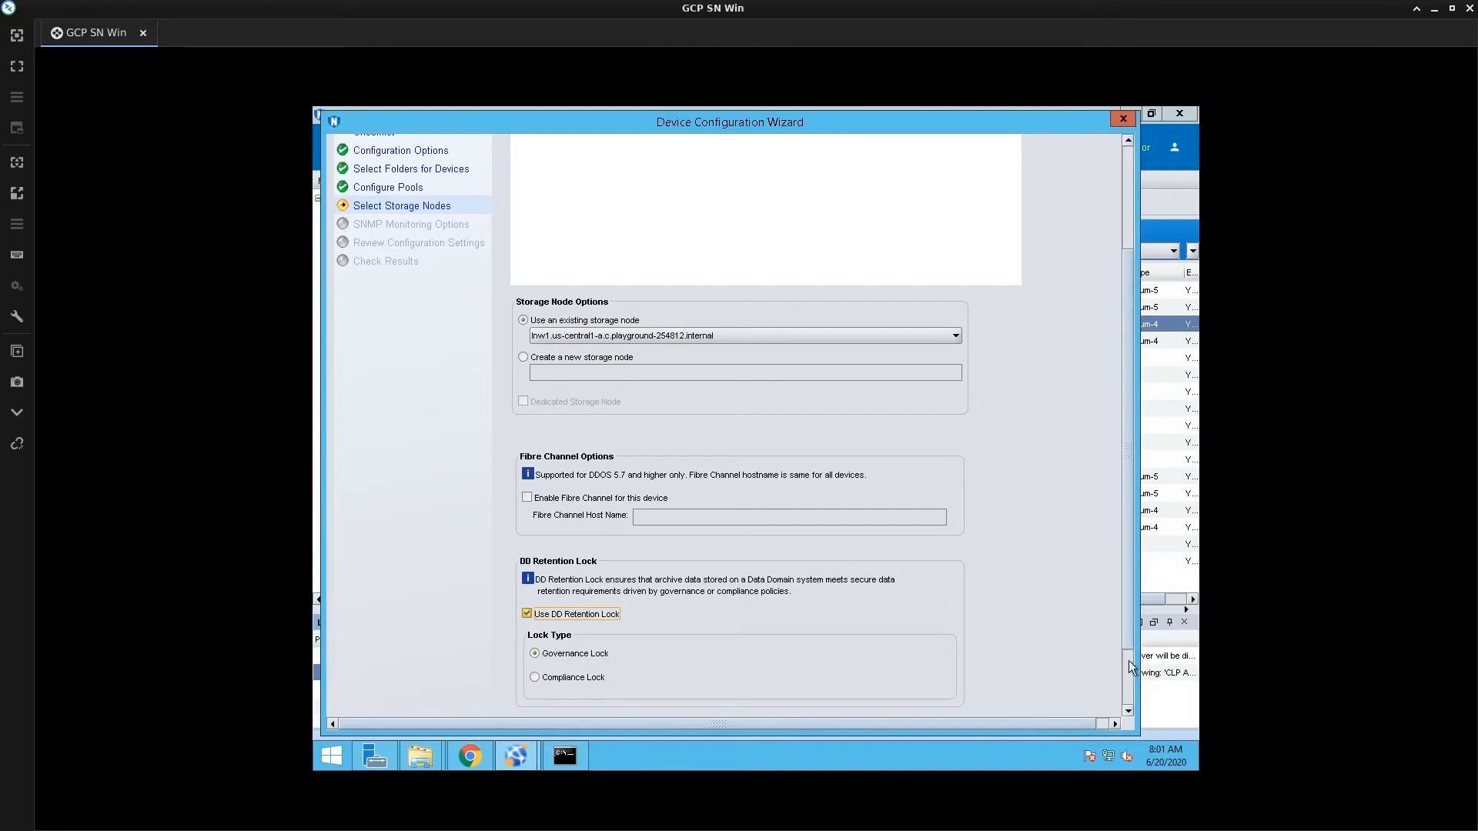
{"action": "left_click", "coordinate": [1127, 696]}
{"action": "left_click", "coordinate": [1127, 696]}
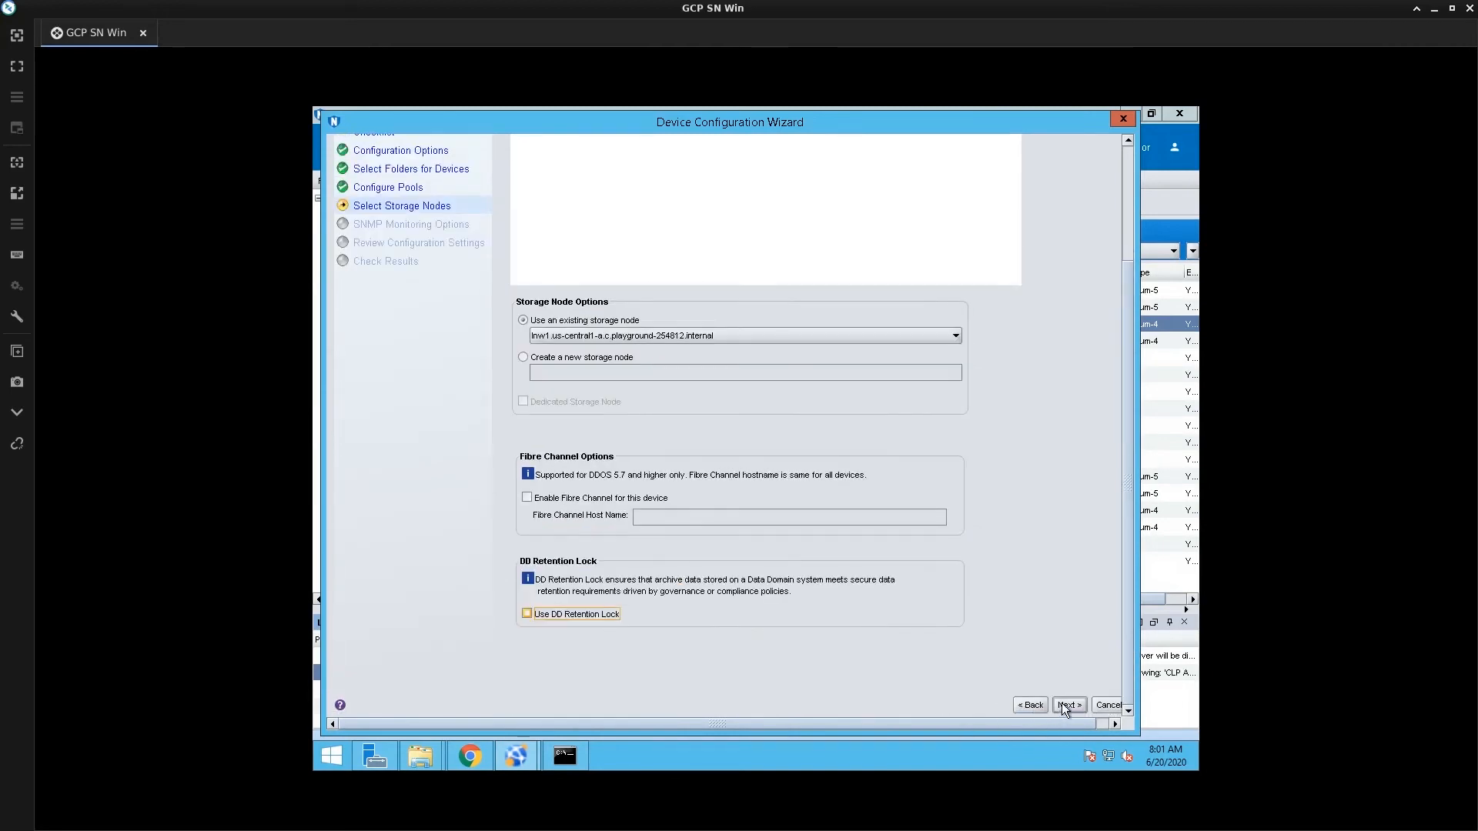
{"action": "left_click", "coordinate": [1062, 705]}
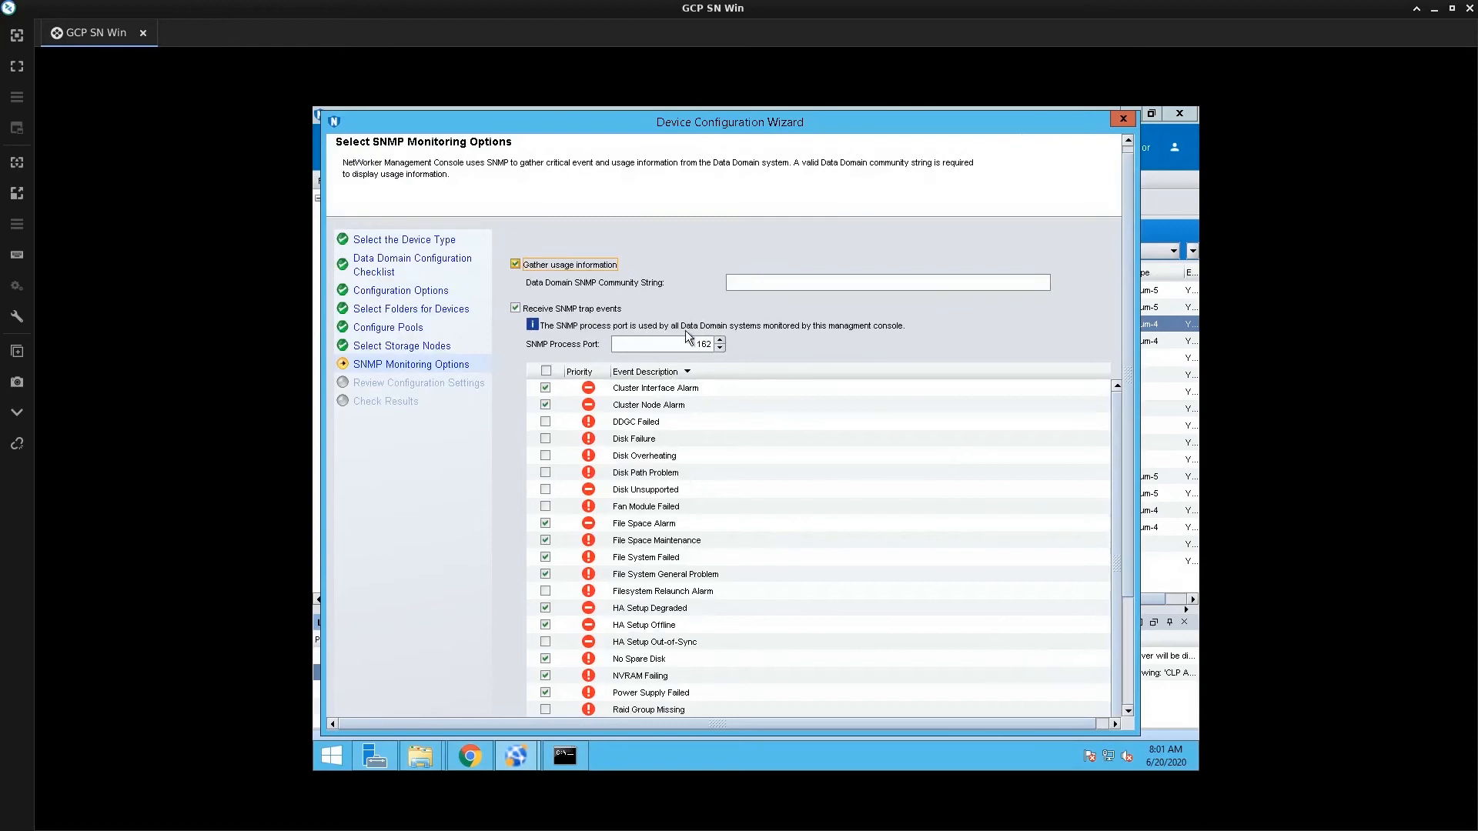
{"action": "left_click", "coordinate": [764, 283]}
{"action": "type", "text": "public"}
{"action": "left_click", "coordinate": [1130, 691]}
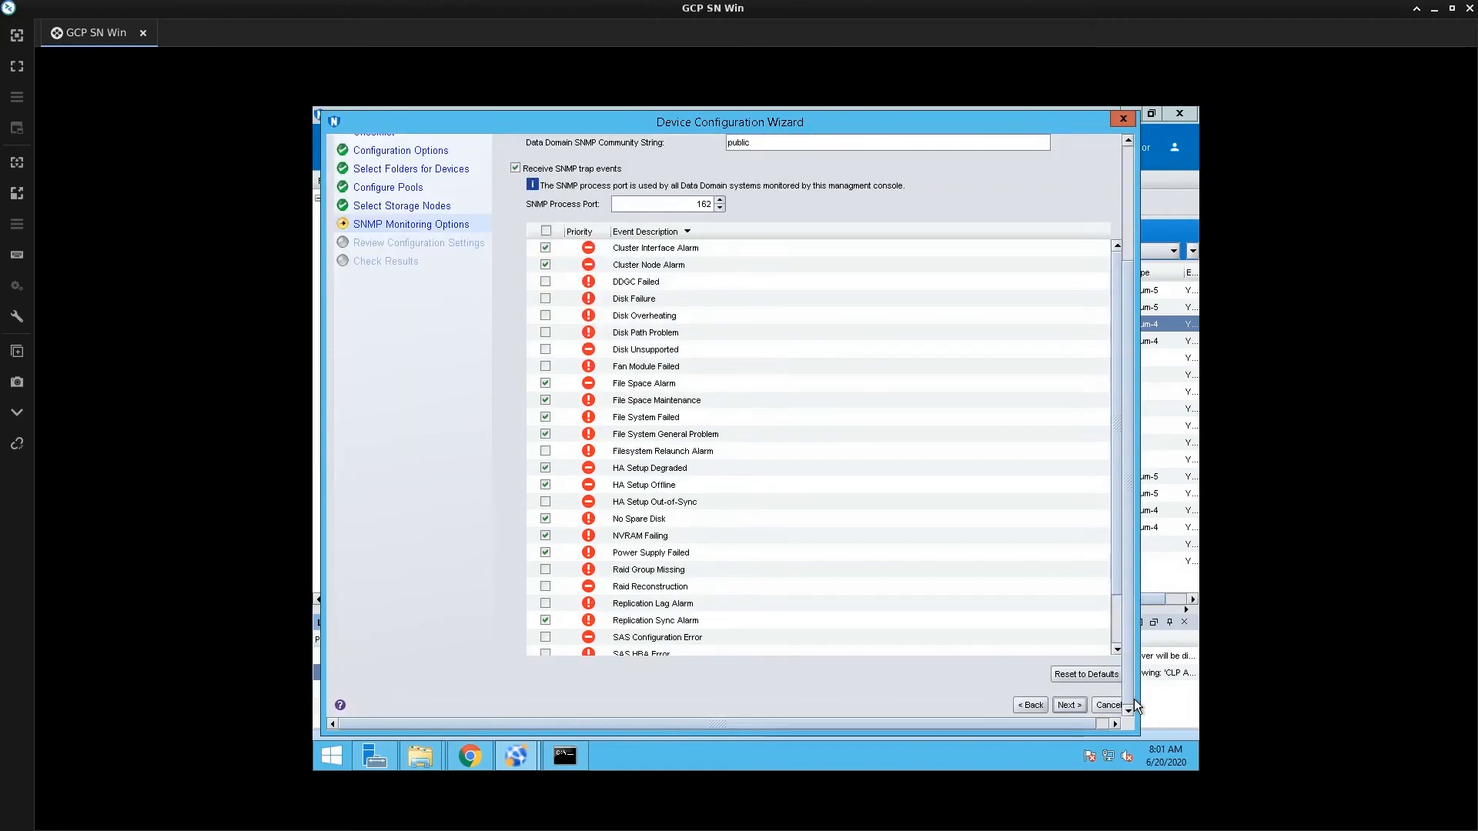
{"action": "left_click", "coordinate": [1070, 704]}
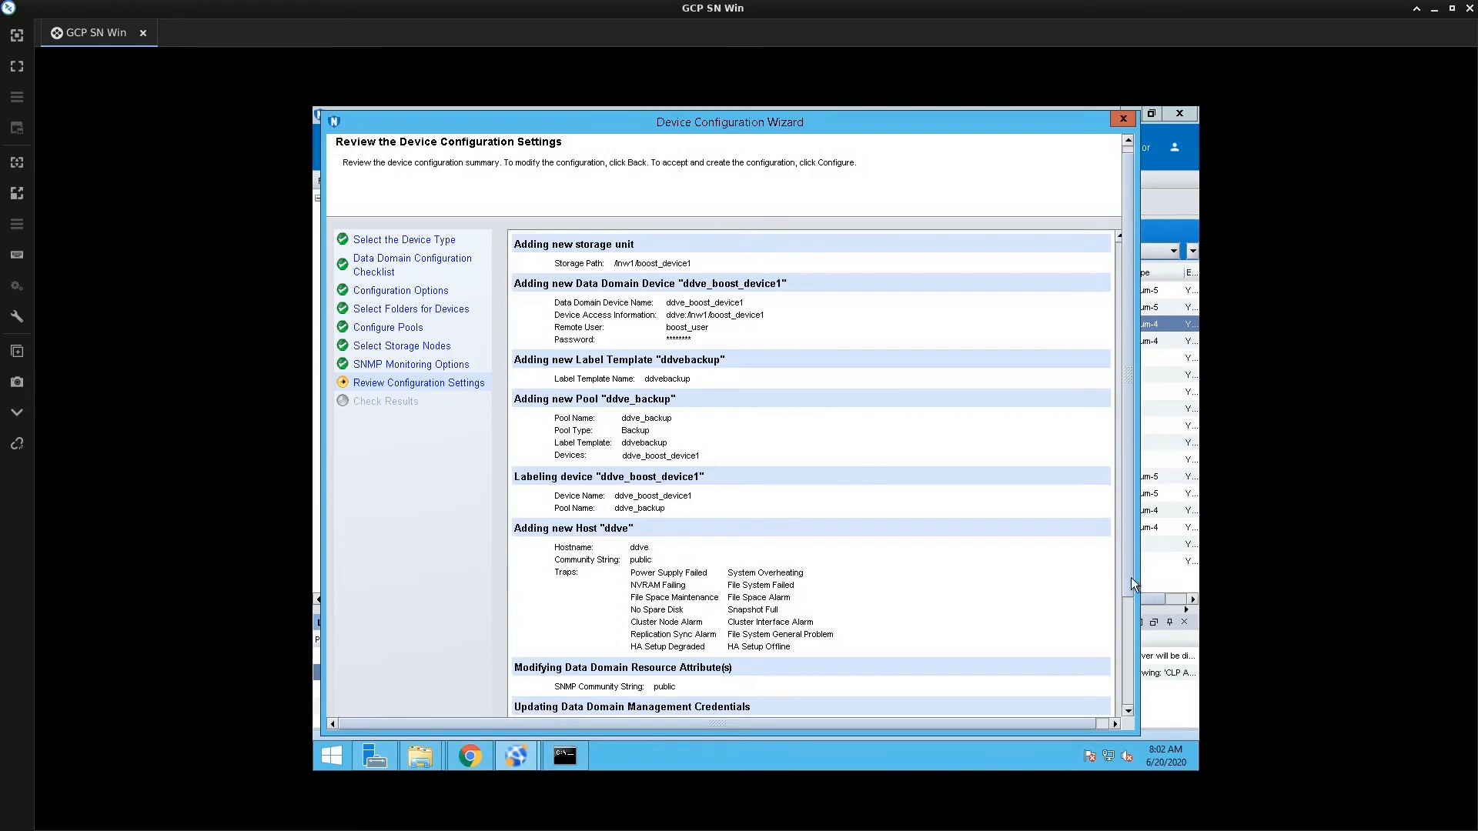
Review the settings for /lnw1/boost_device1 and pool ddve_backup, then apply them with Configure
{"action": "left_click", "coordinate": [1128, 663]}
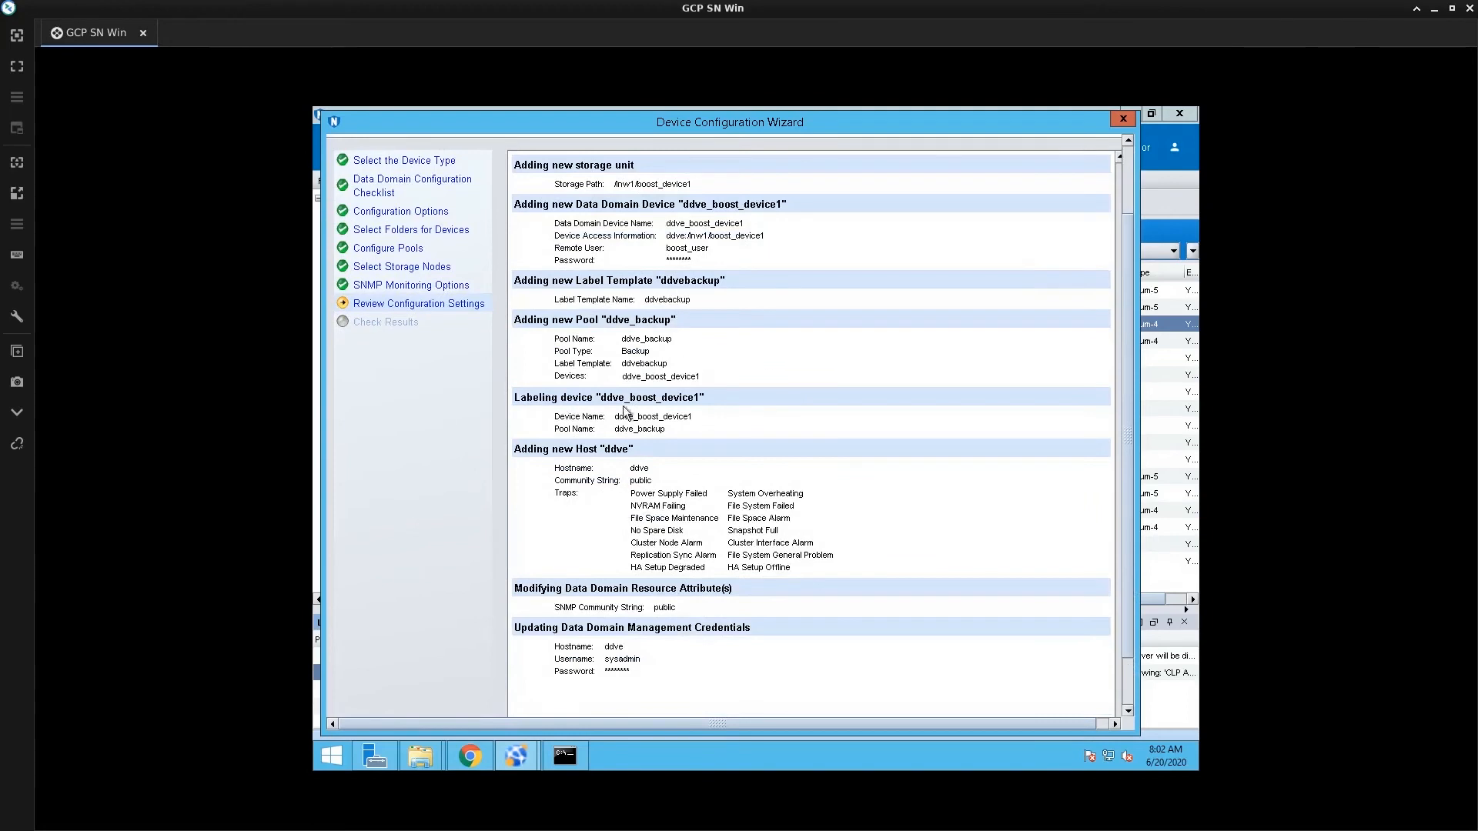
{"action": "scroll", "coordinate": [696, 500], "scroll_direction": "down", "scroll_amount": 2}
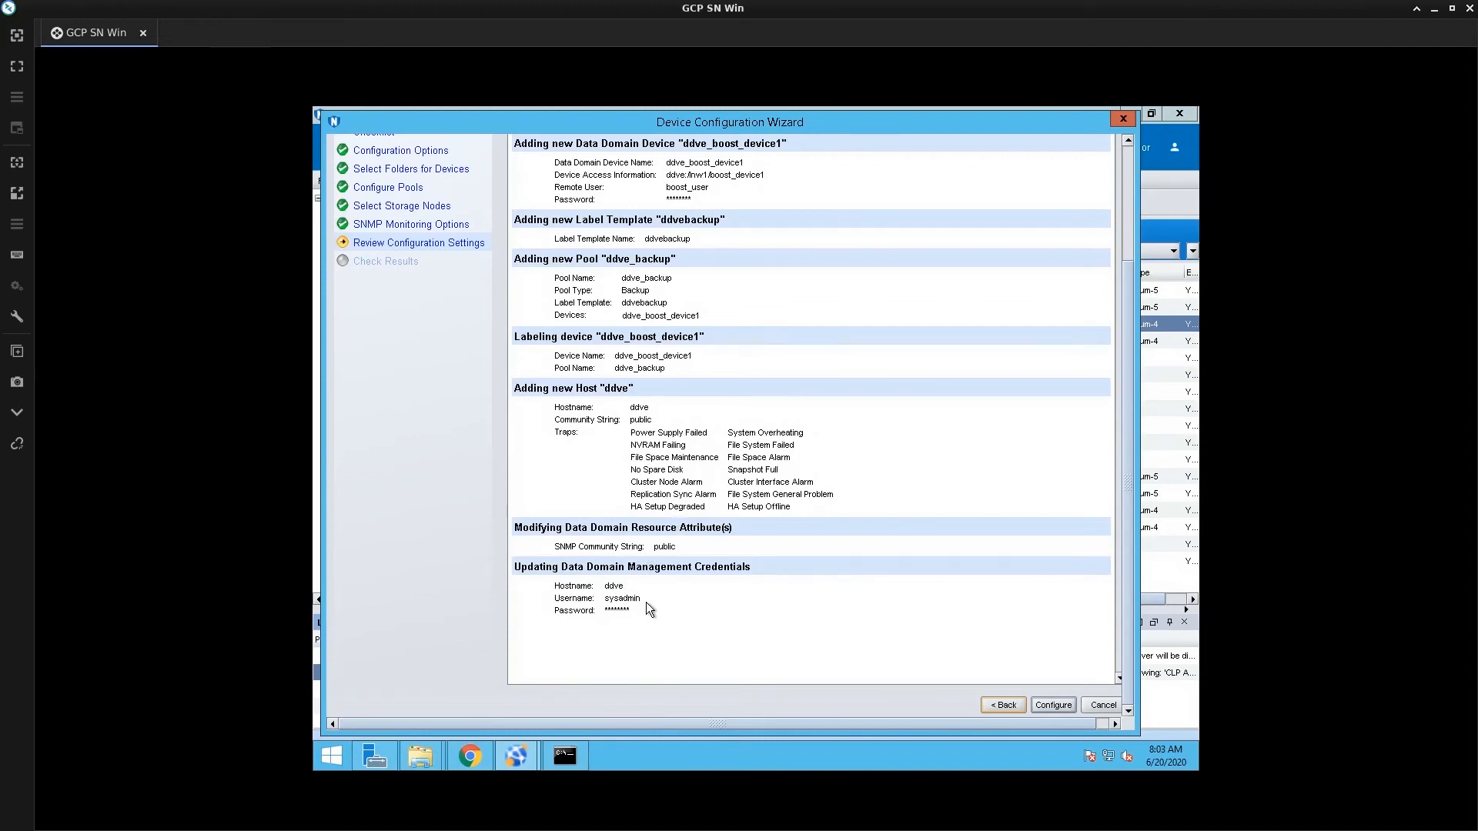
{"action": "left_click", "coordinate": [1043, 708]}
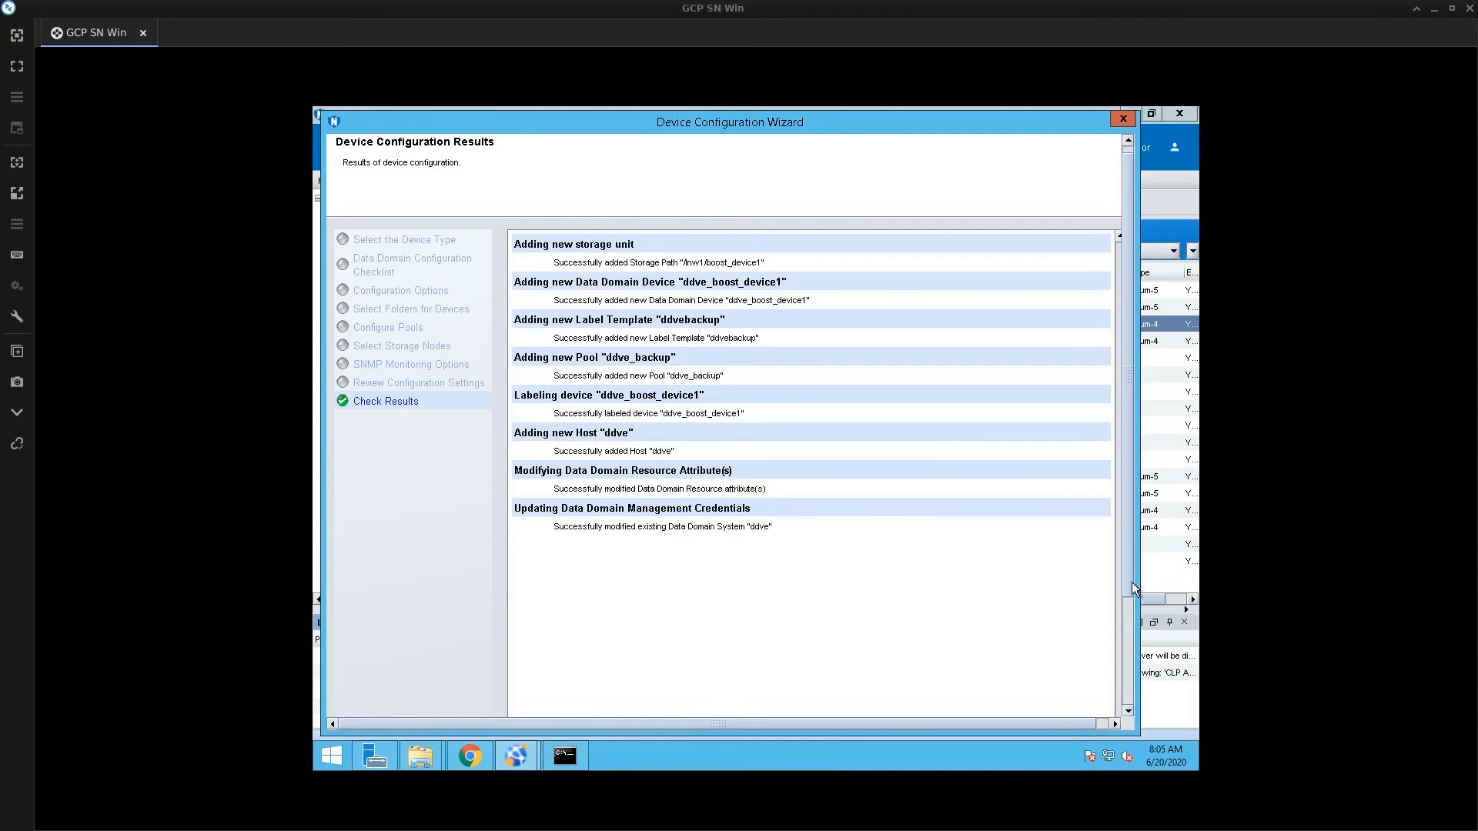
Close the finished wizard and select ddve_boost_device1 (volume ddvebackup.001) in the Devices list
{"action": "left_click", "coordinate": [1125, 698]}
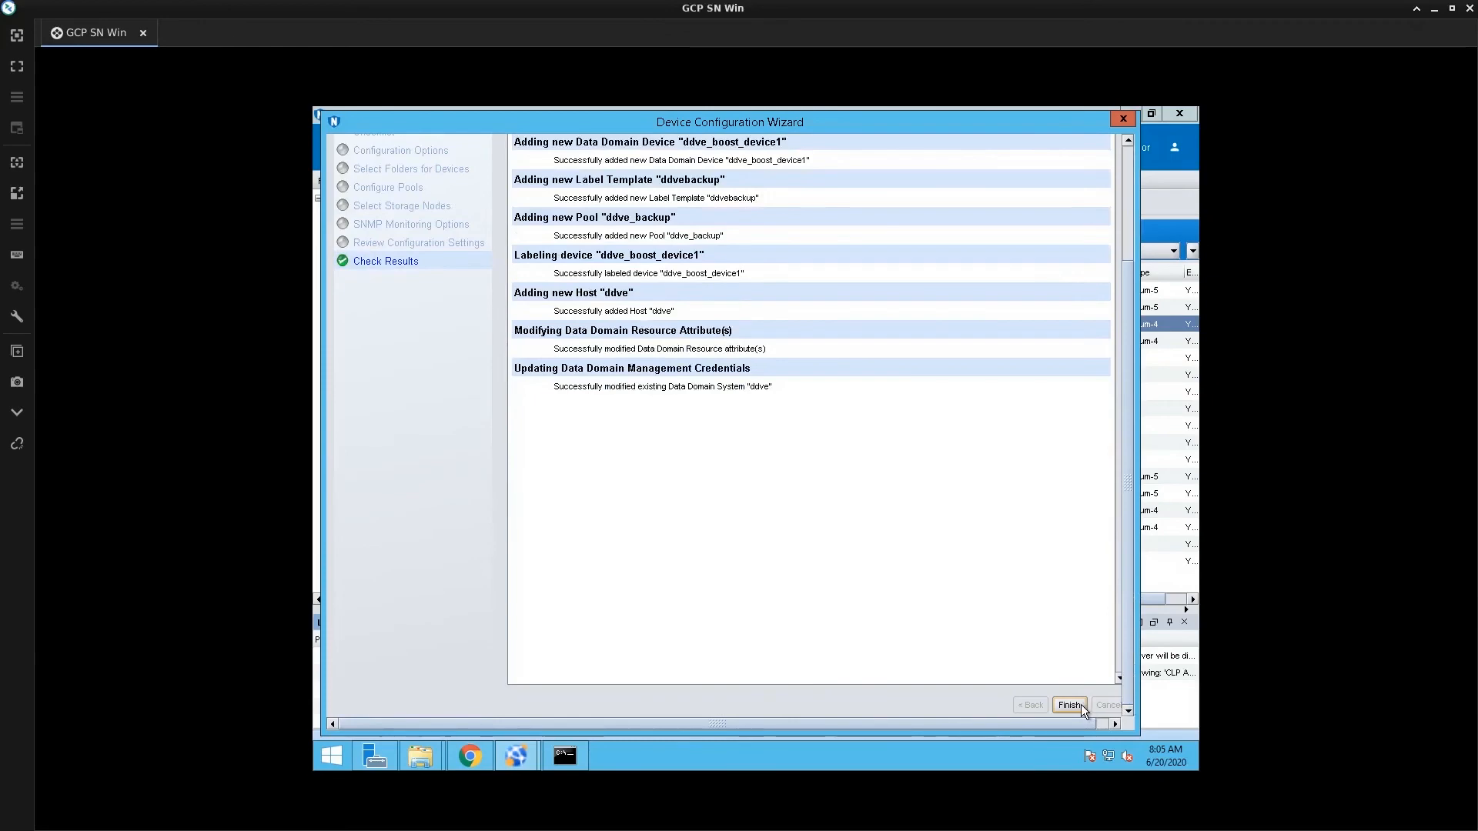
{"action": "left_click", "coordinate": [1079, 705]}
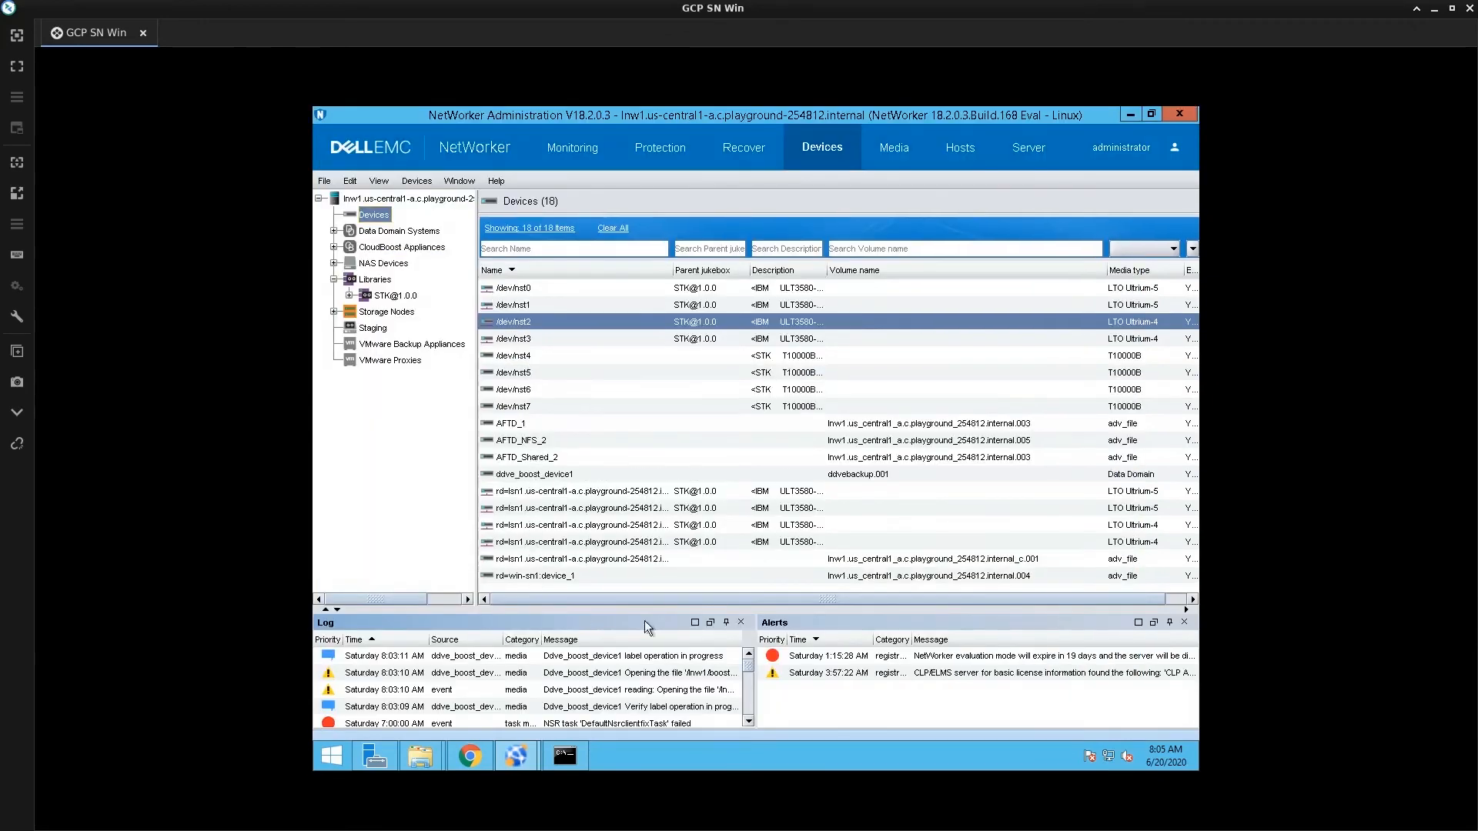
{"action": "left_click_drag", "start_coordinate": [773, 598], "coordinate": [870, 596]}
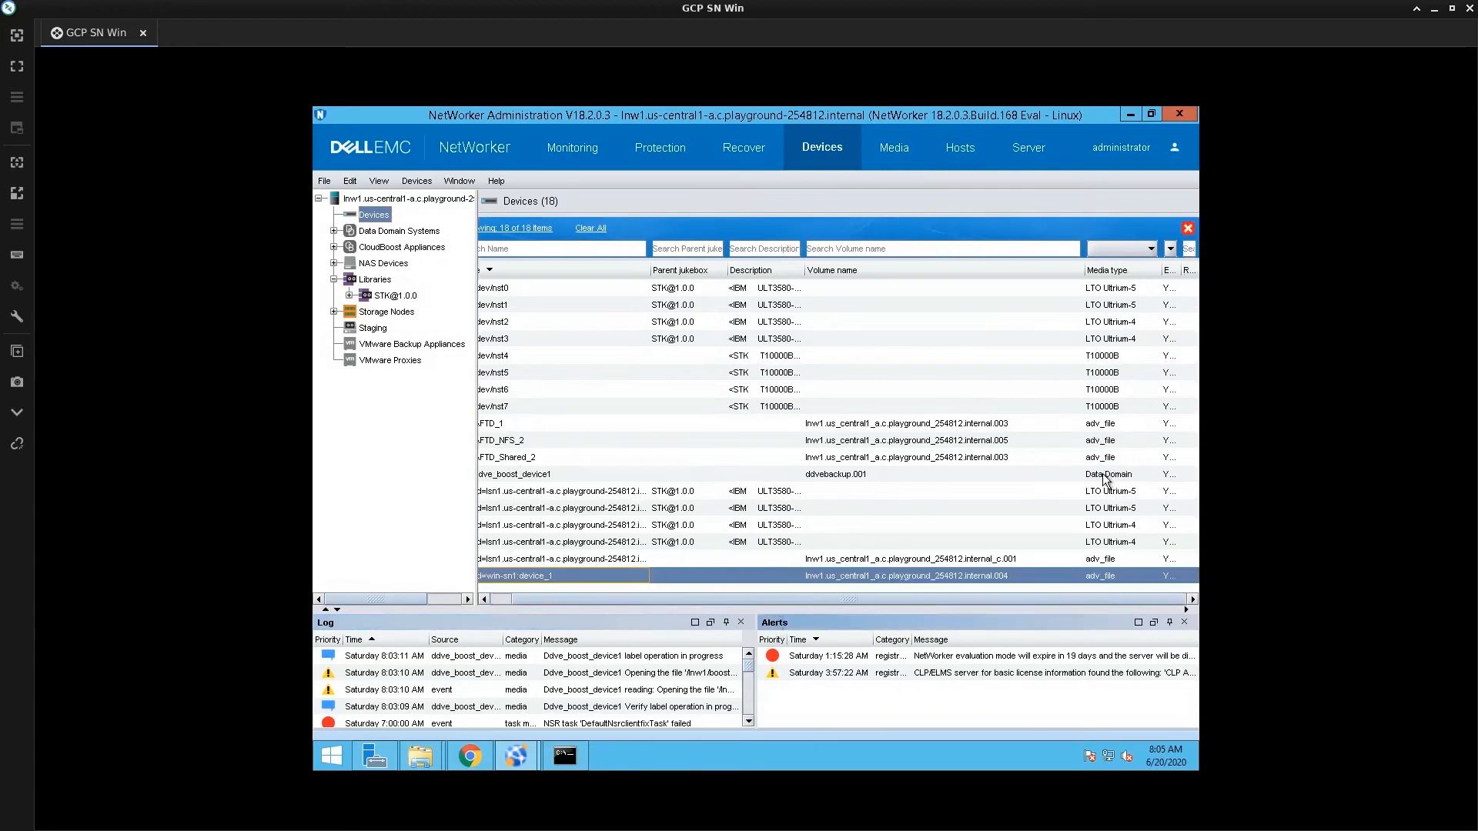
{"action": "left_click", "coordinate": [1105, 475]}
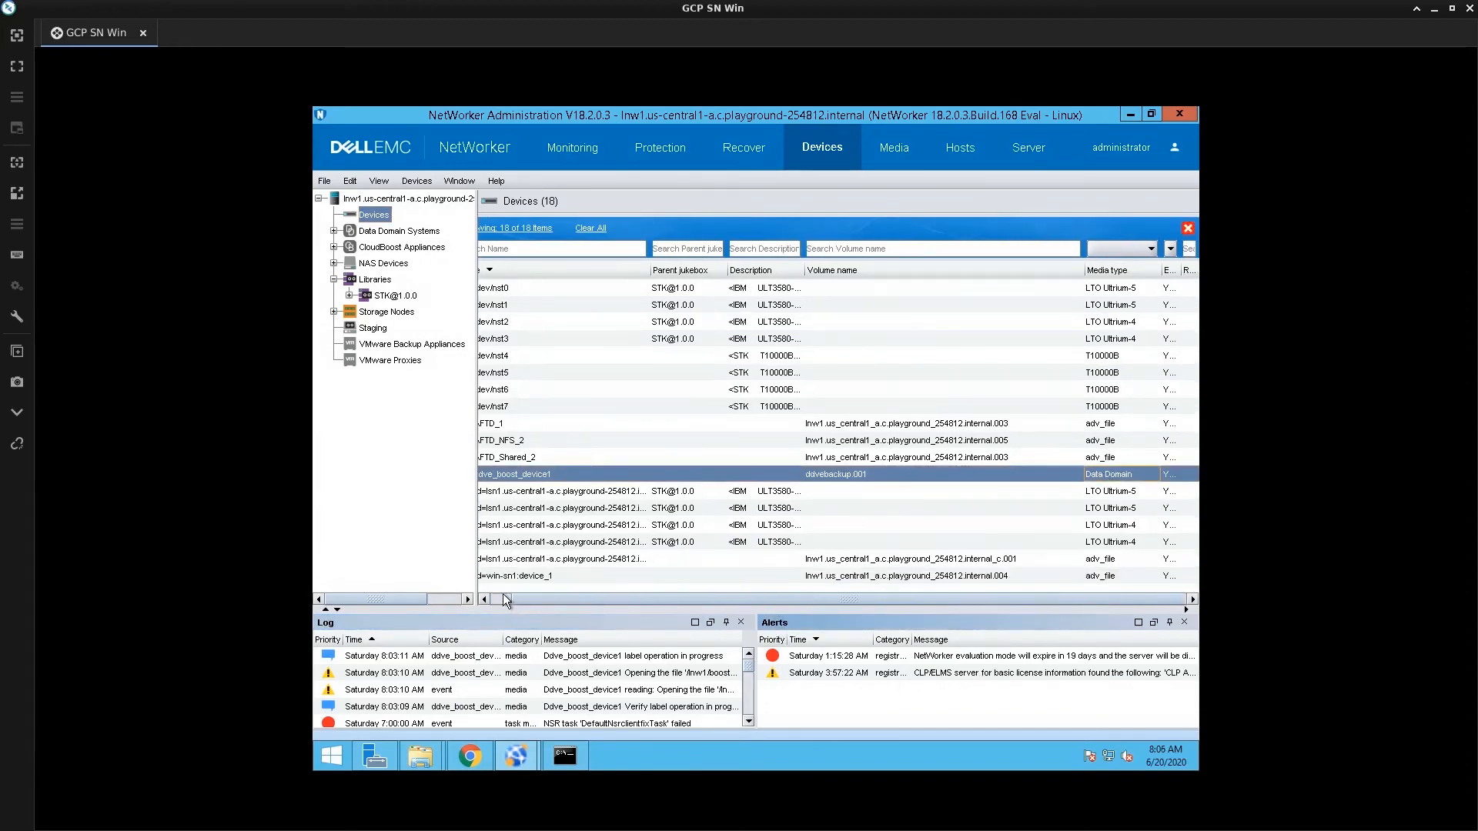
{"action": "scroll", "coordinate": [585, 474], "scroll_direction": "left", "scroll_amount": 1}
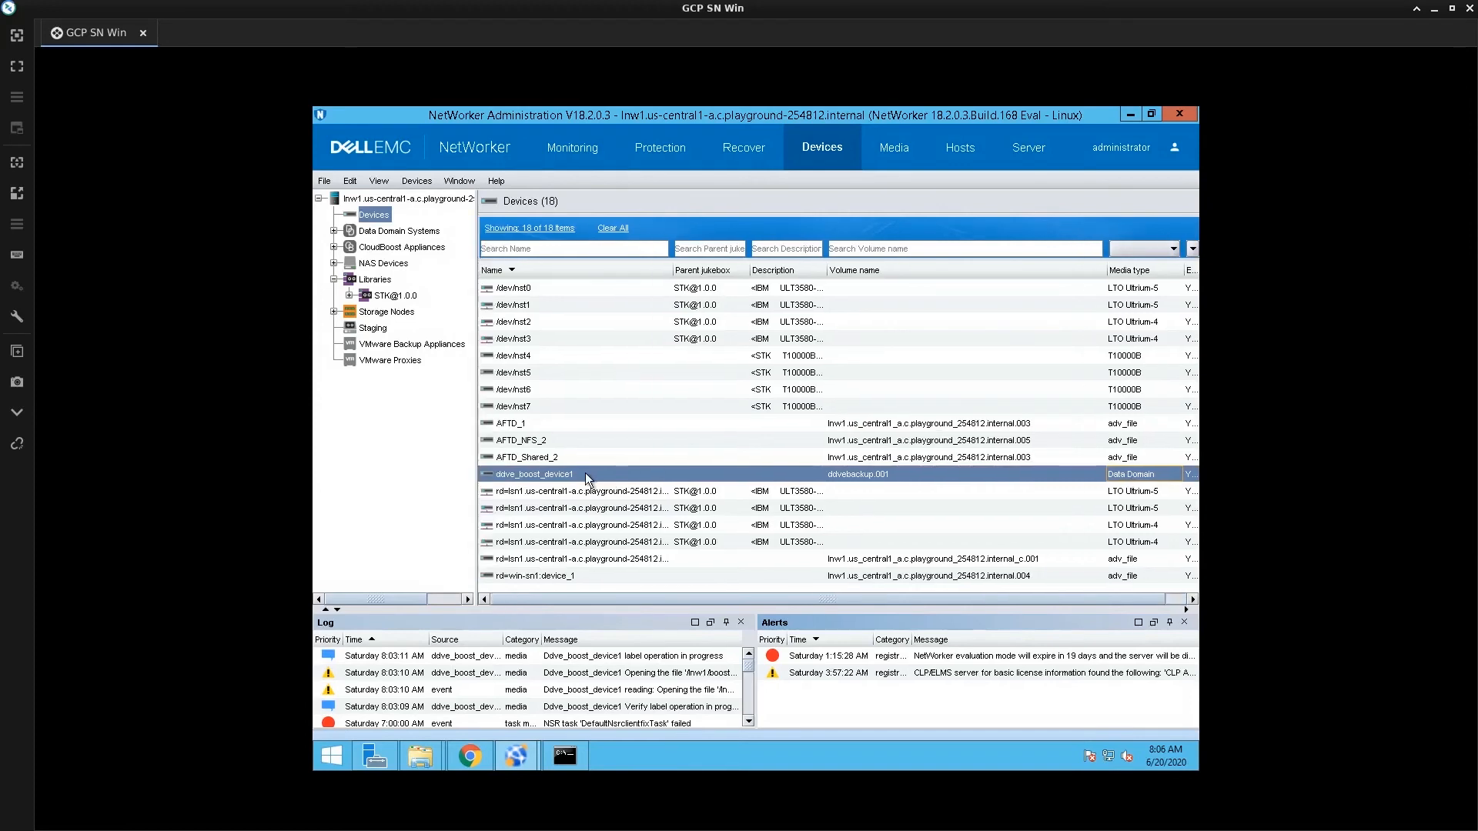
{"action": "right_click", "coordinate": [585, 472]}
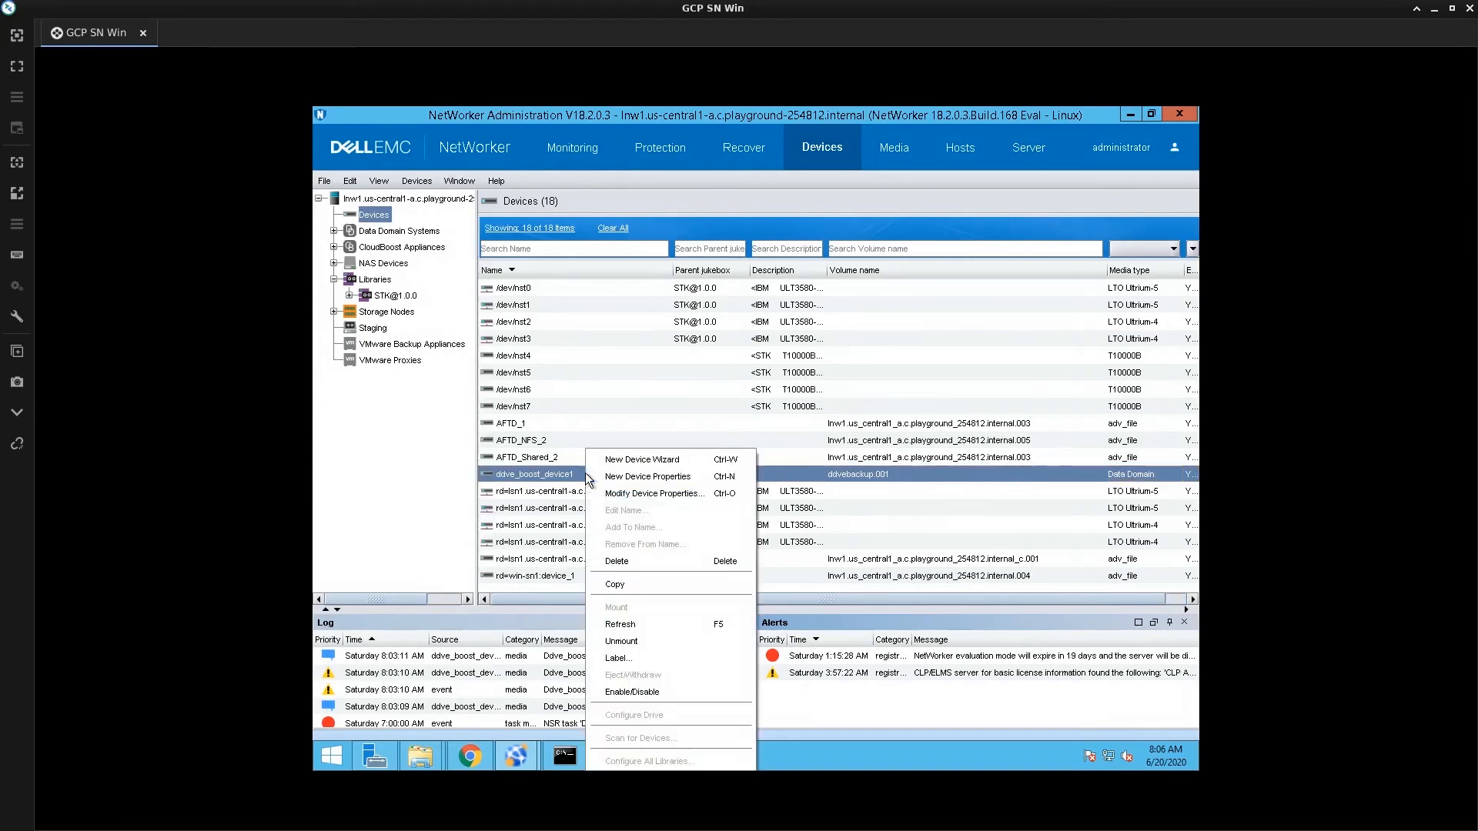
{"action": "left_click", "coordinate": [645, 494]}
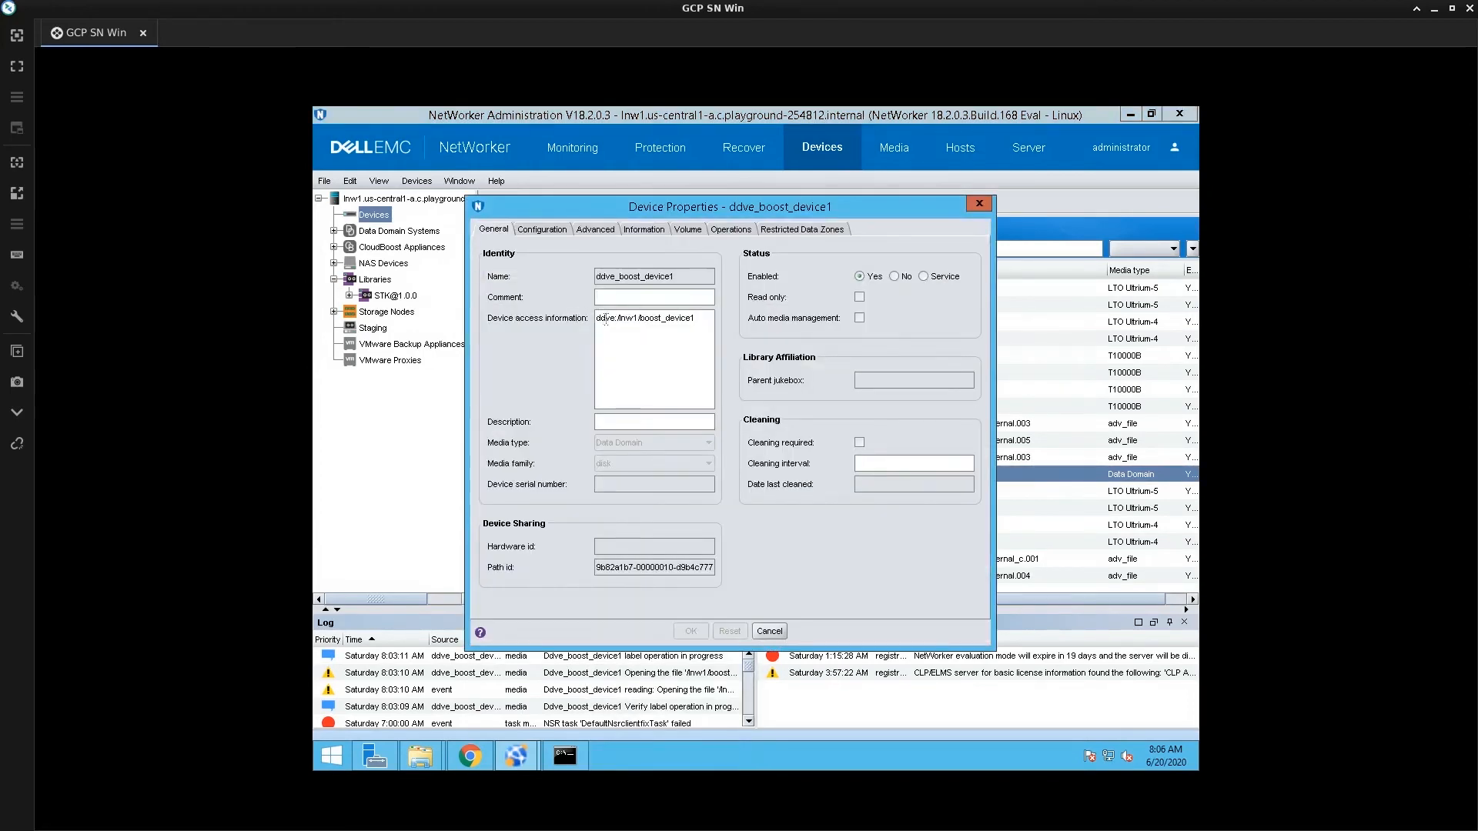
{"action": "left_click_drag", "start_coordinate": [601, 319], "coordinate": [637, 316]}
{"action": "left_click_drag", "start_coordinate": [695, 317], "coordinate": [646, 317]}
{"action": "left_click", "coordinate": [542, 230]}
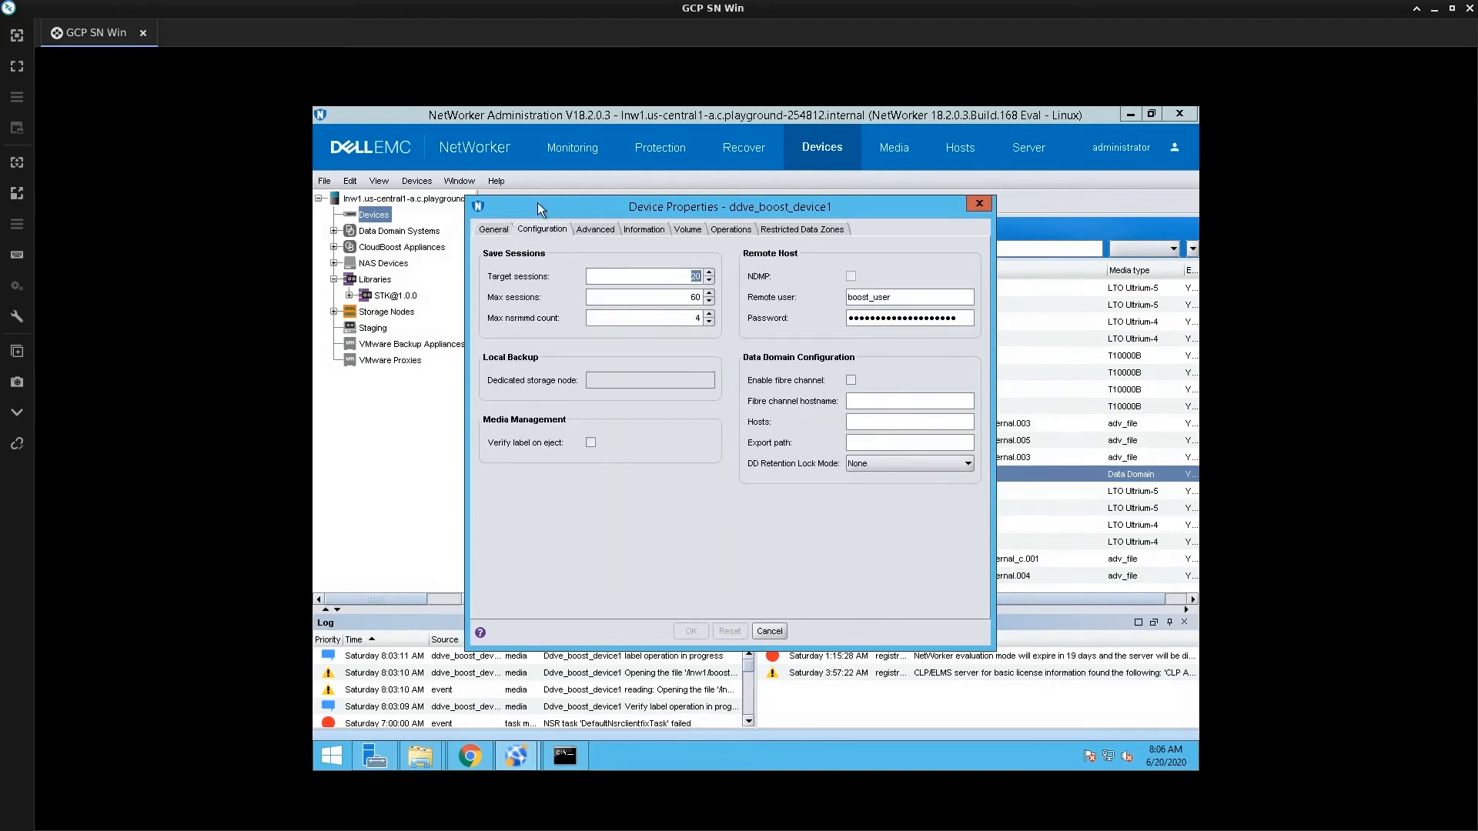
{"action": "left_click", "coordinate": [595, 230]}
{"action": "left_click", "coordinate": [497, 231]}
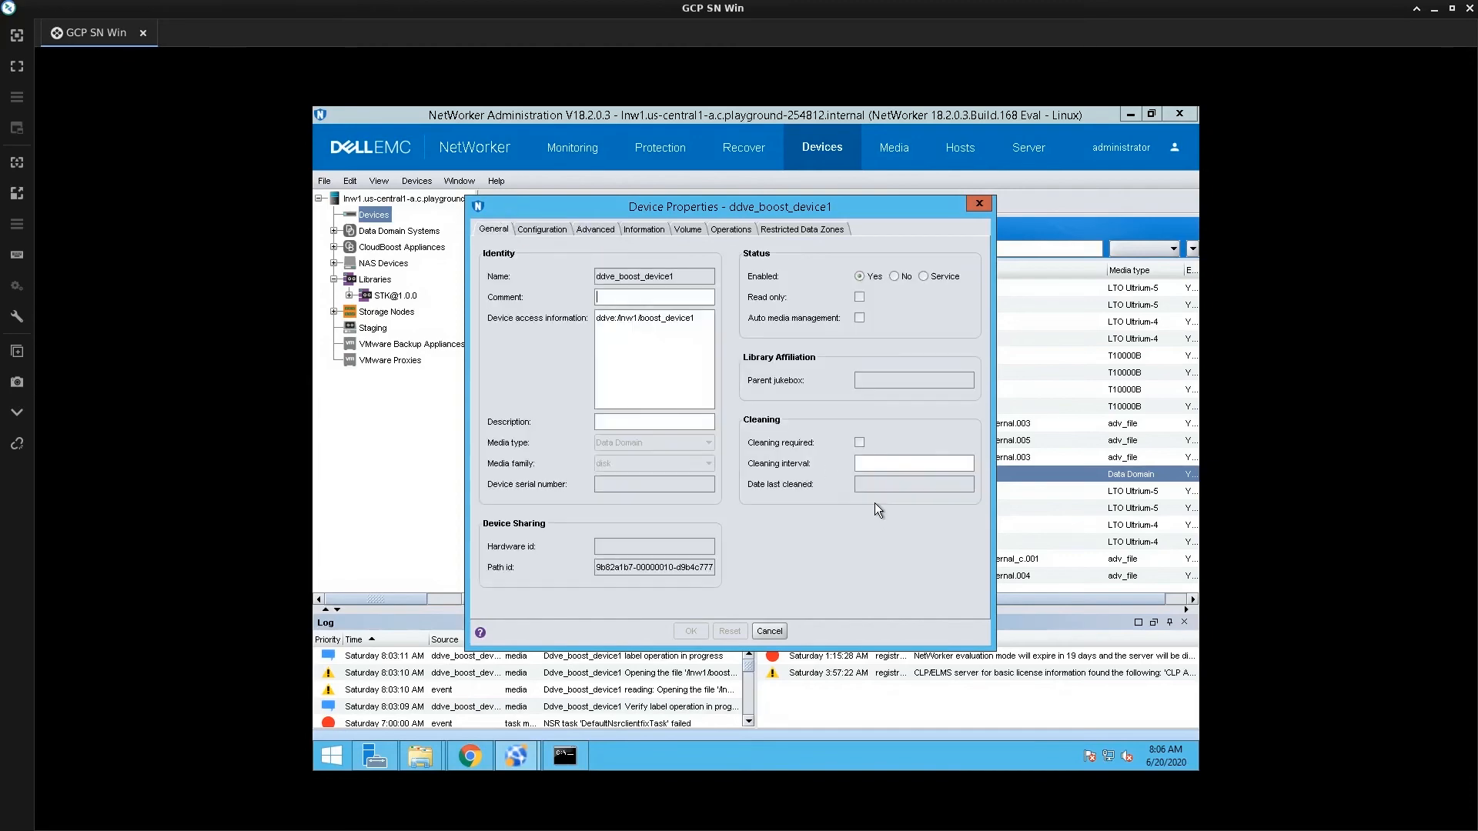
{"action": "left_click", "coordinate": [769, 631]}
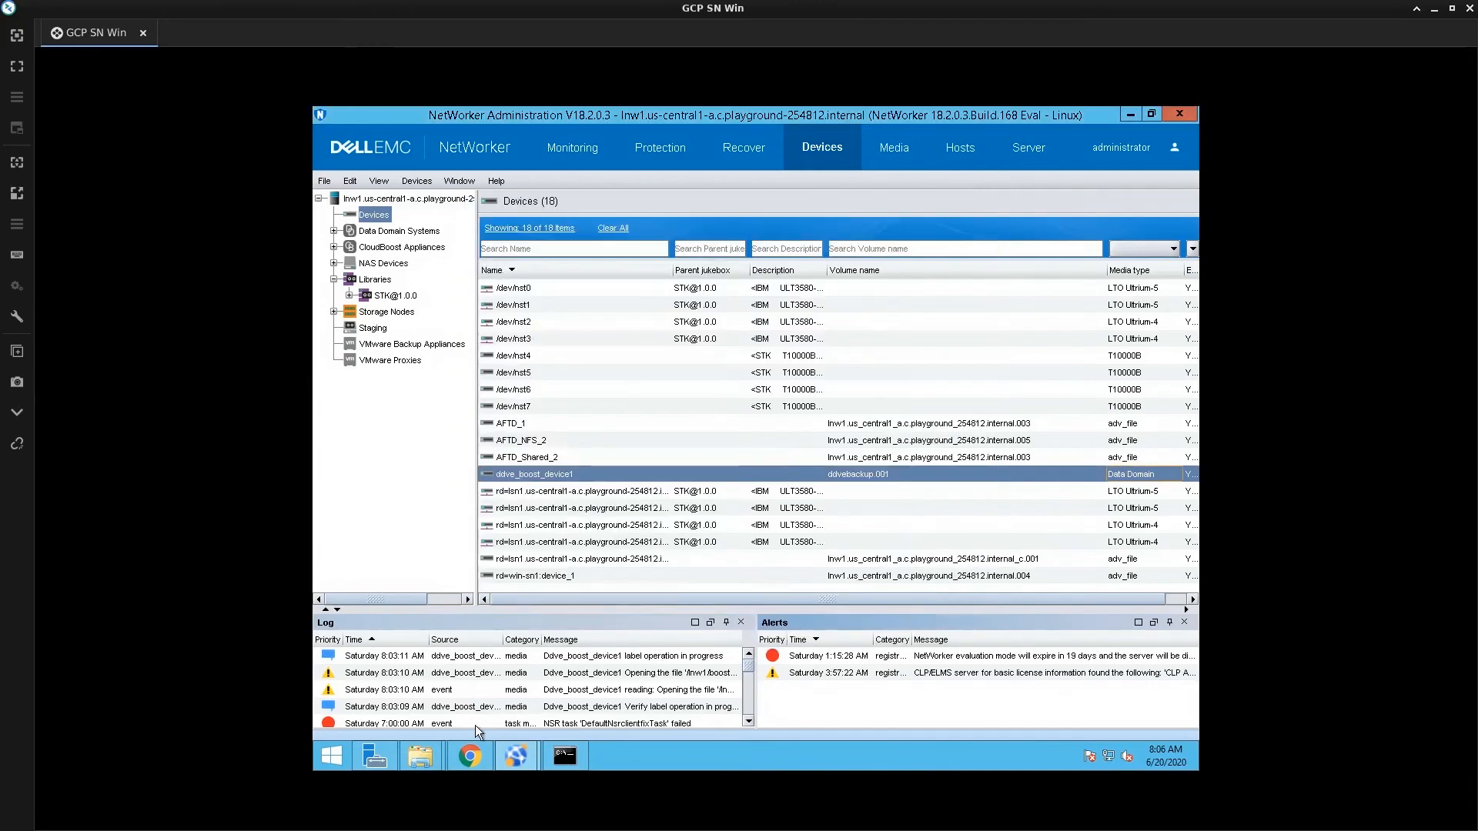
Switch to DD System Manager in Chrome and check the DD Boost storage units list
{"action": "left_click", "coordinate": [469, 756]}
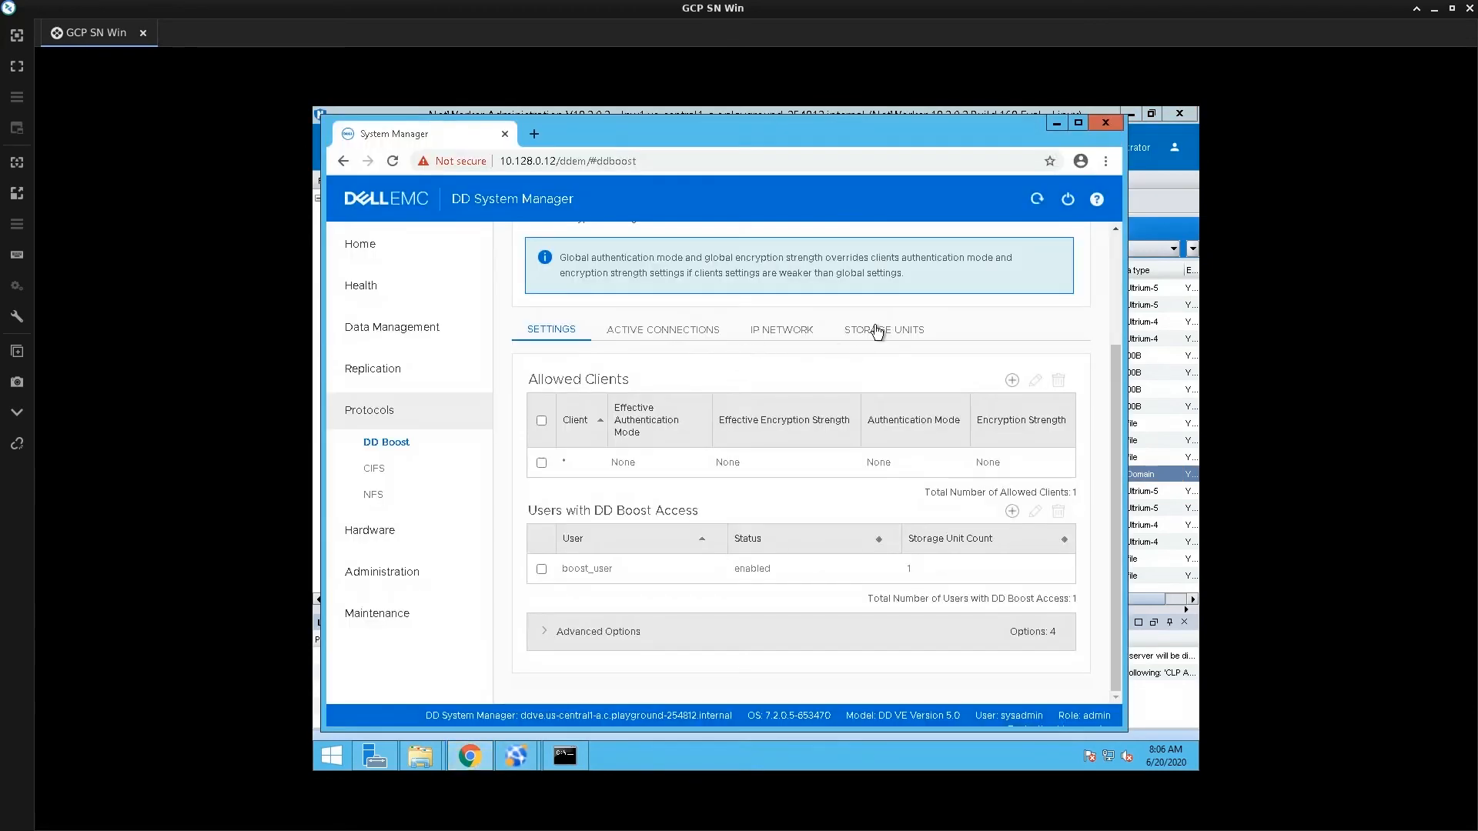
{"action": "left_click", "coordinate": [877, 331]}
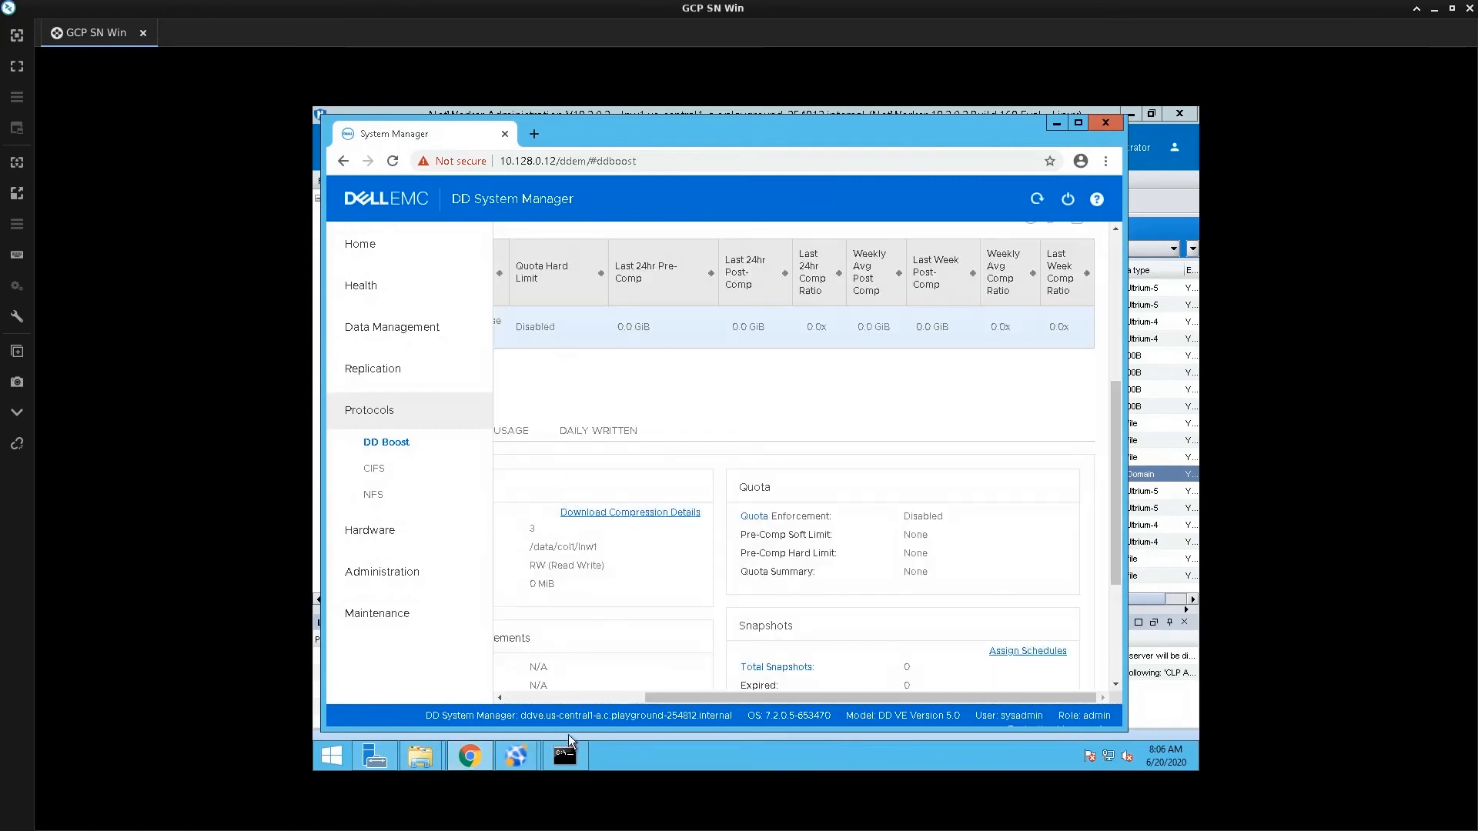
{"action": "left_click", "coordinate": [547, 696]}
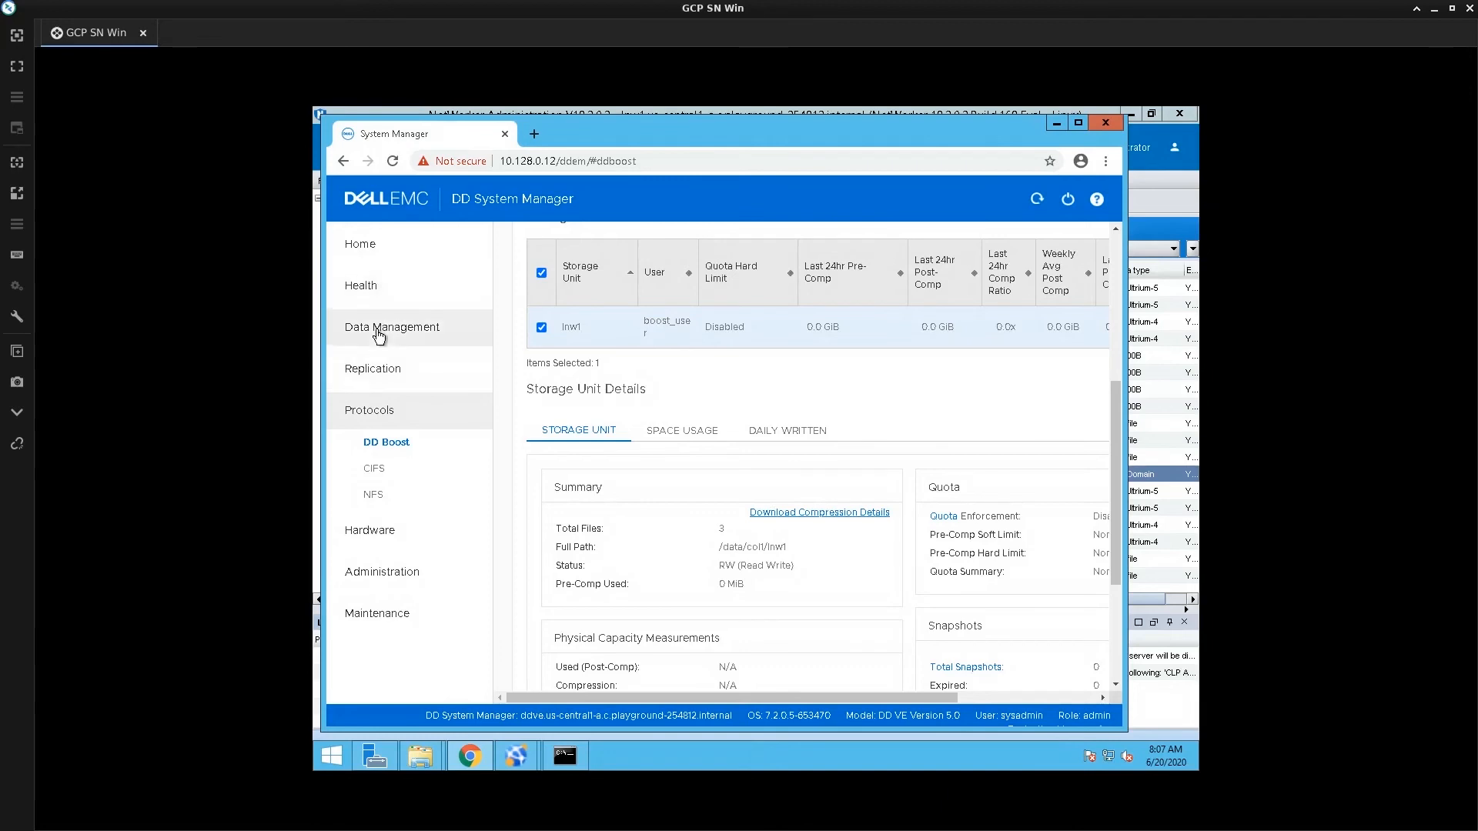
Show the Data Management MTree list with the aftd, backup and lnw1 MTrees
{"action": "left_click", "coordinate": [377, 330]}
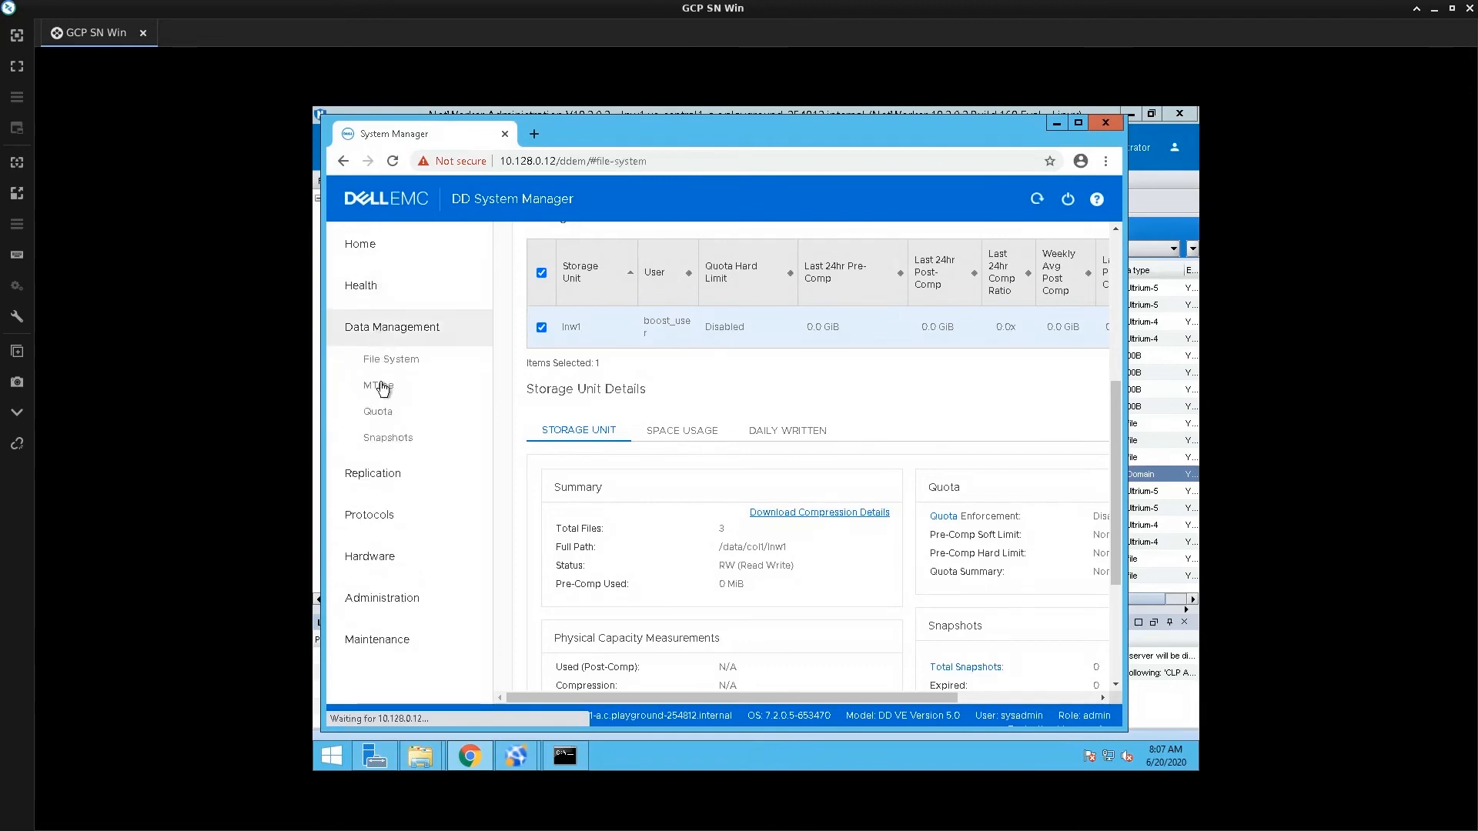
{"action": "left_click", "coordinate": [381, 386]}
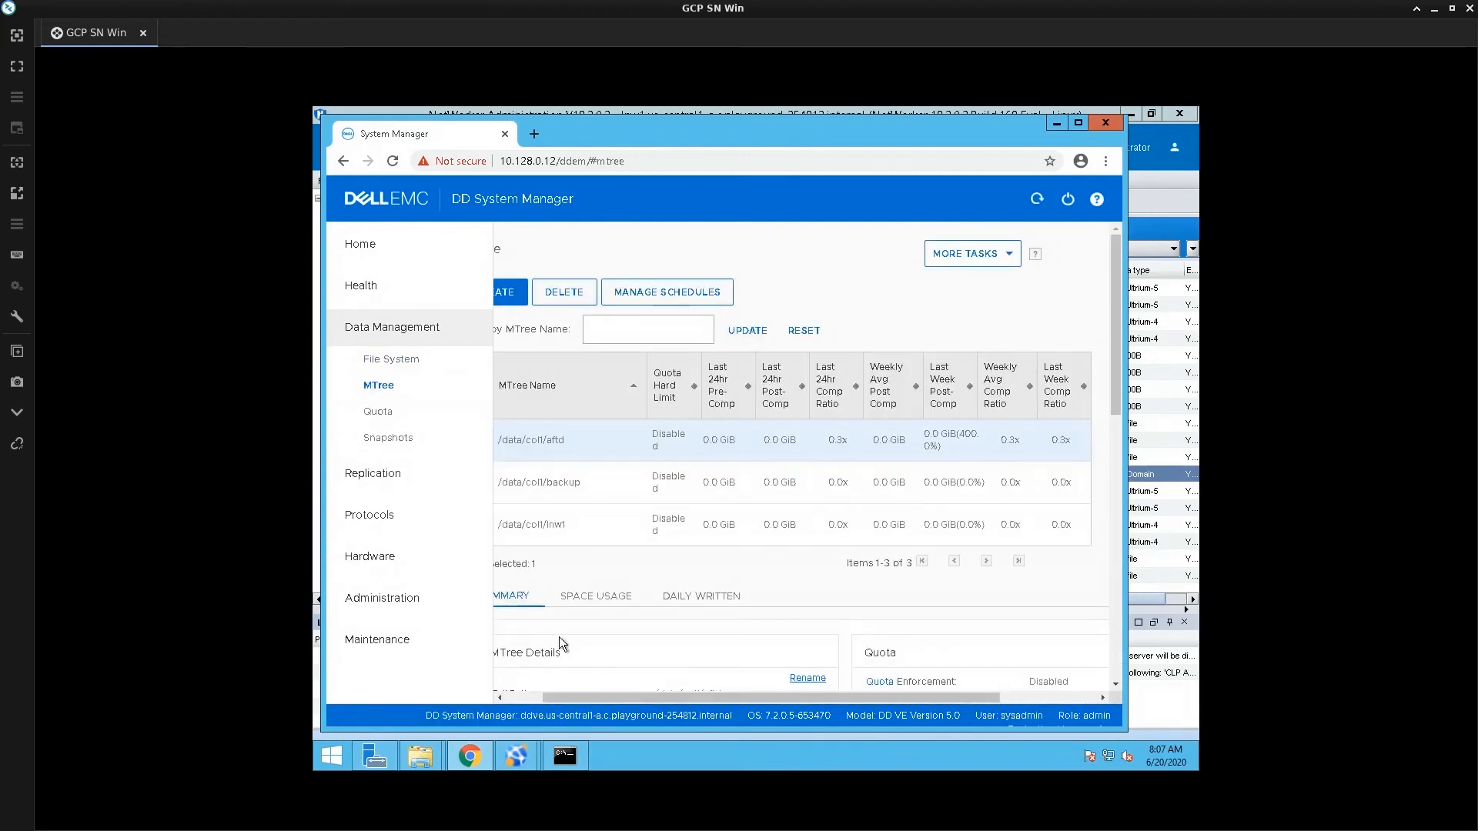
{"action": "left_click", "coordinate": [508, 699]}
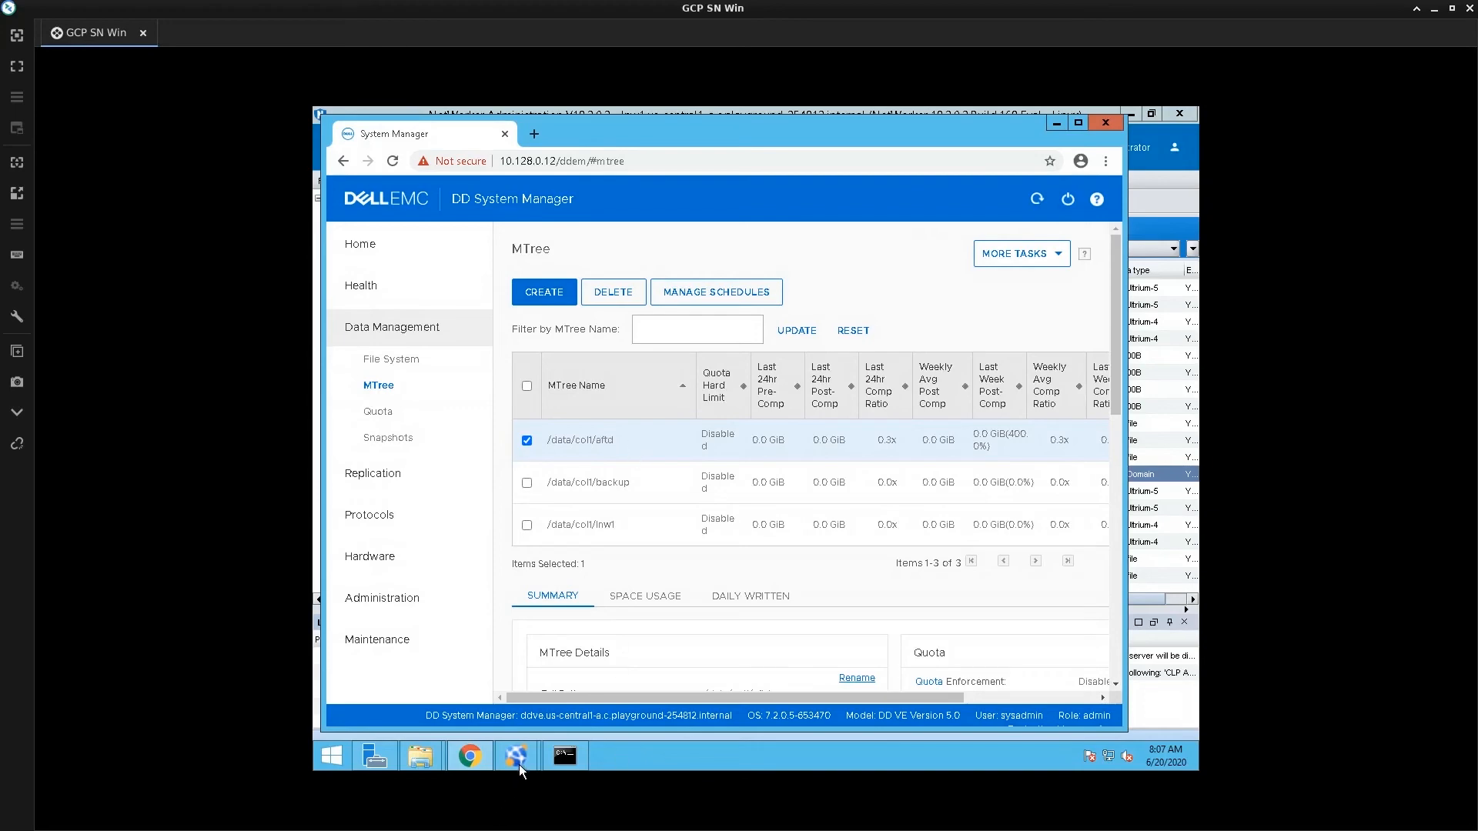
Back in NetWorker, start a new Data Domain device configuration wizard and reach its preconfiguration checklist
{"action": "mouse_move", "coordinate": [518, 762]}
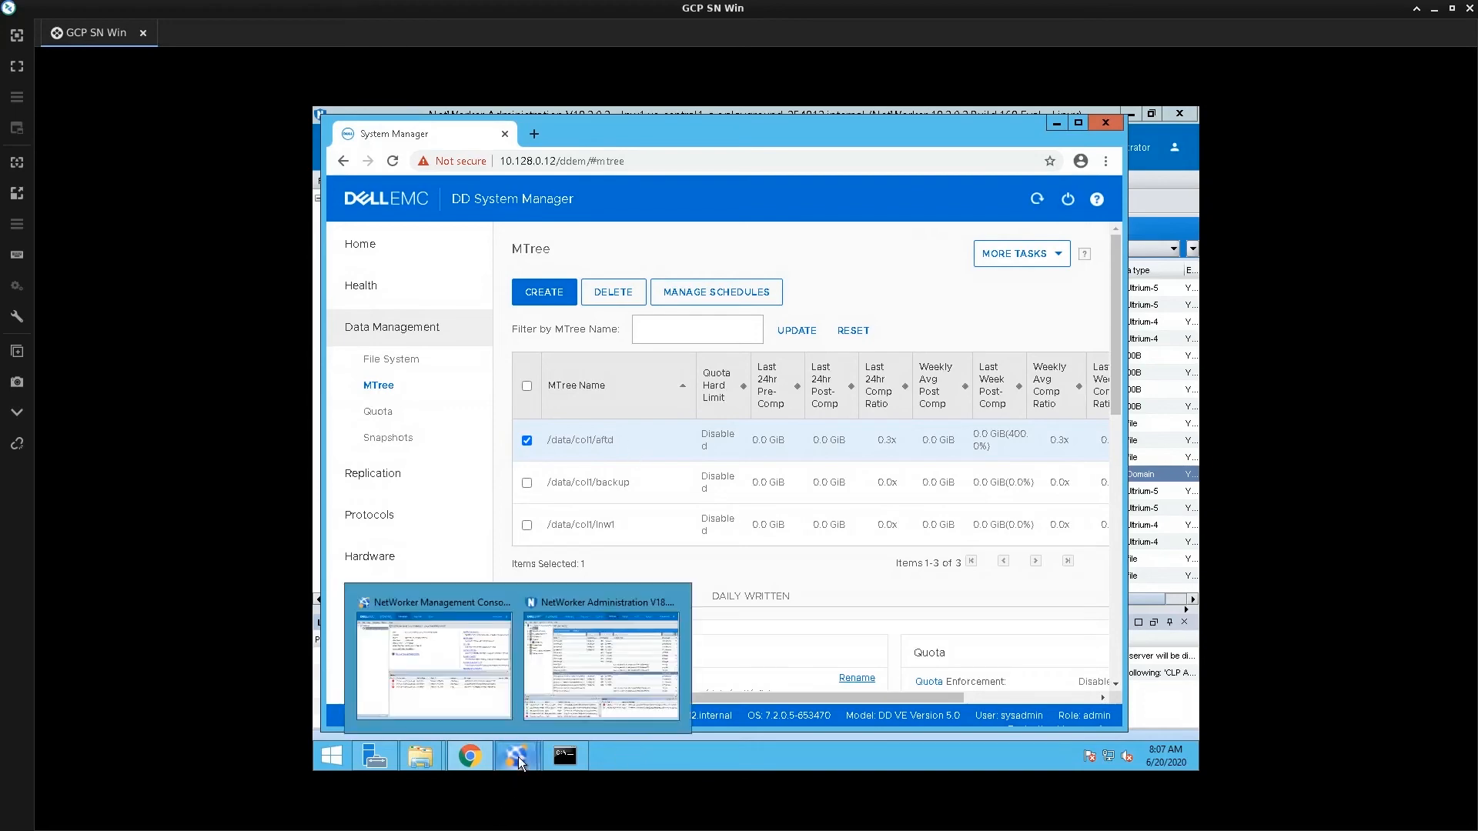
{"action": "left_click", "coordinate": [574, 678]}
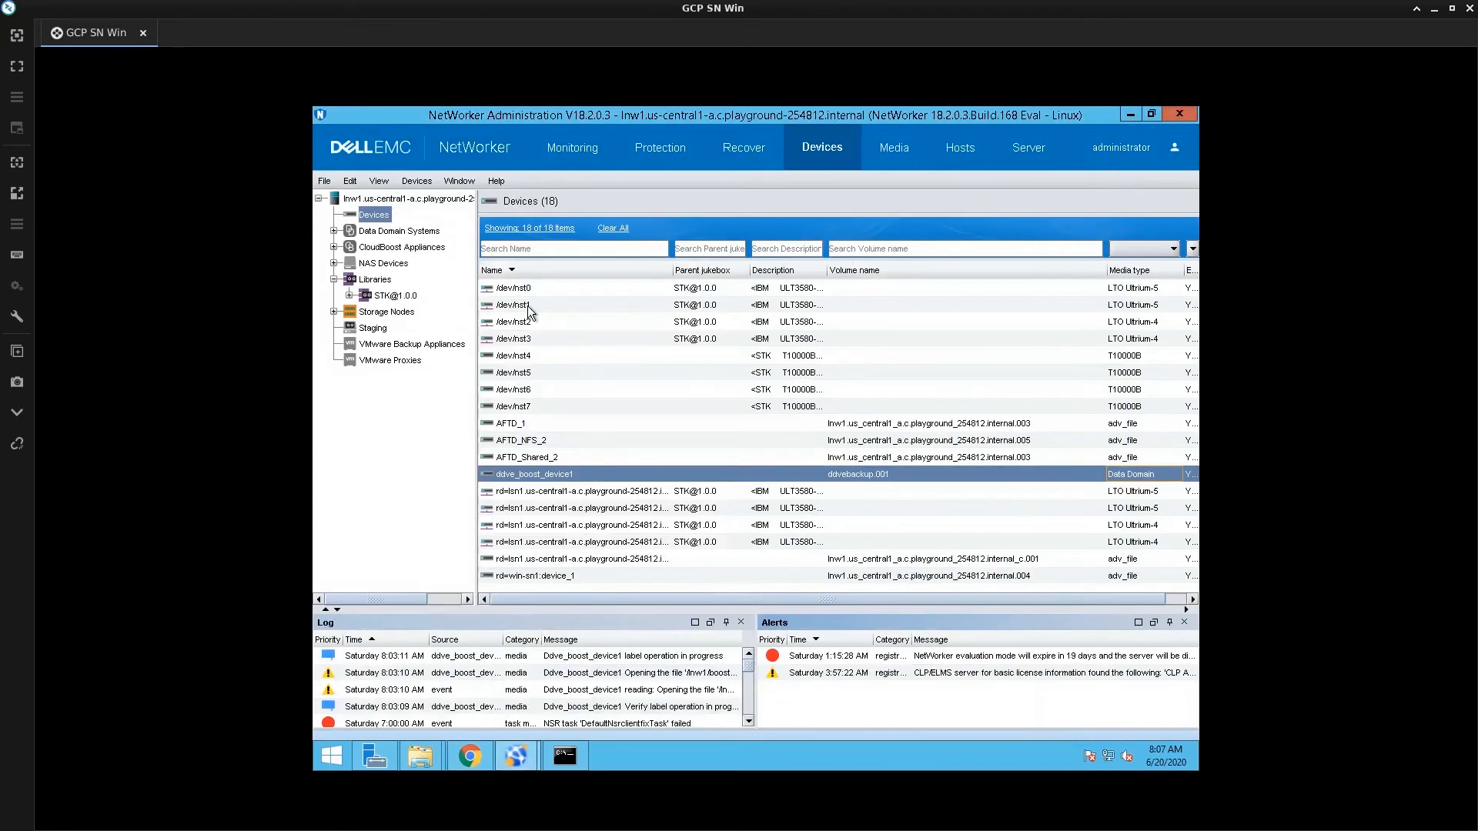
{"action": "right_click", "coordinate": [528, 308]}
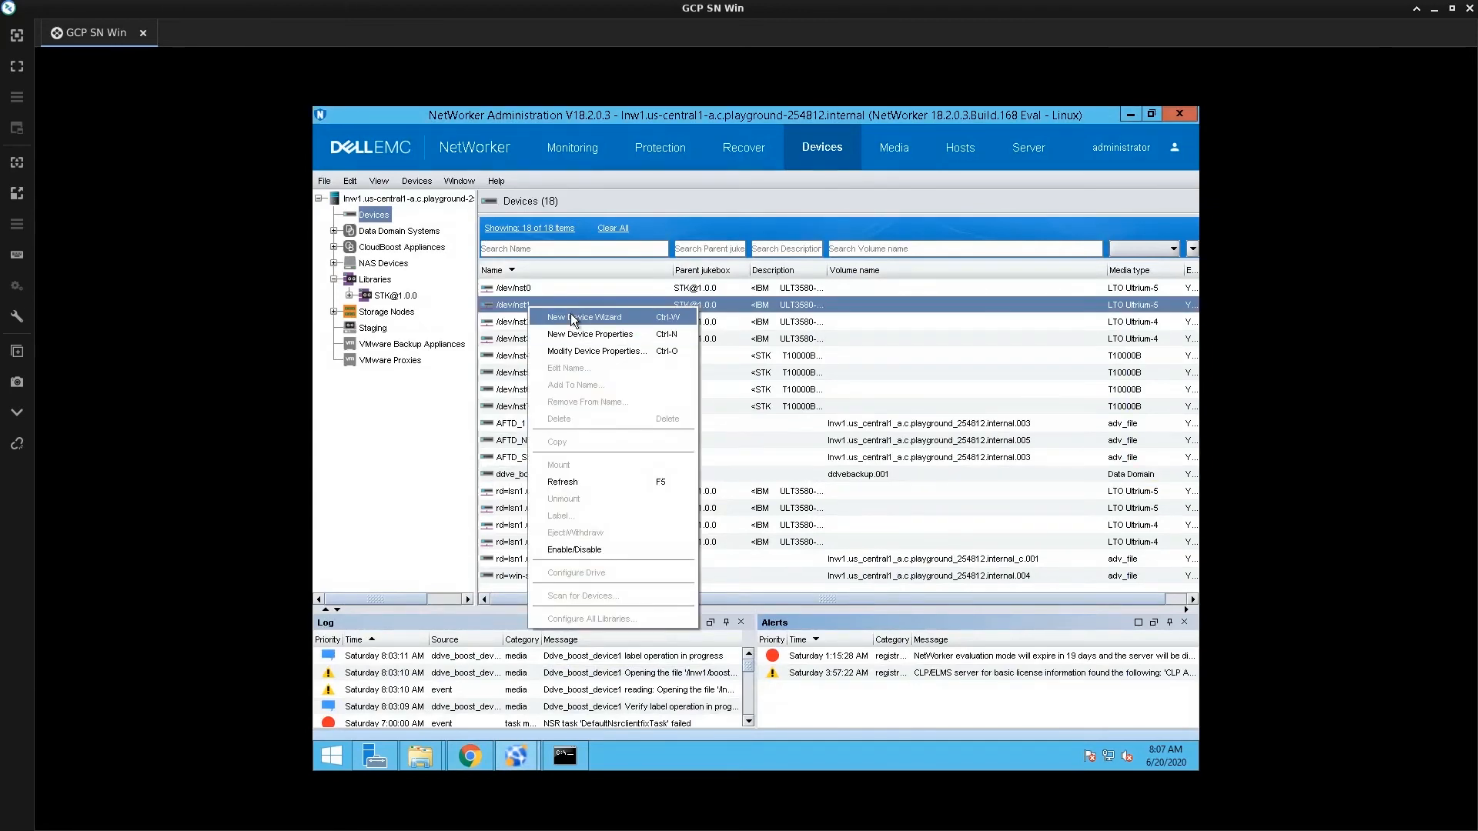
{"action": "left_click", "coordinate": [570, 316]}
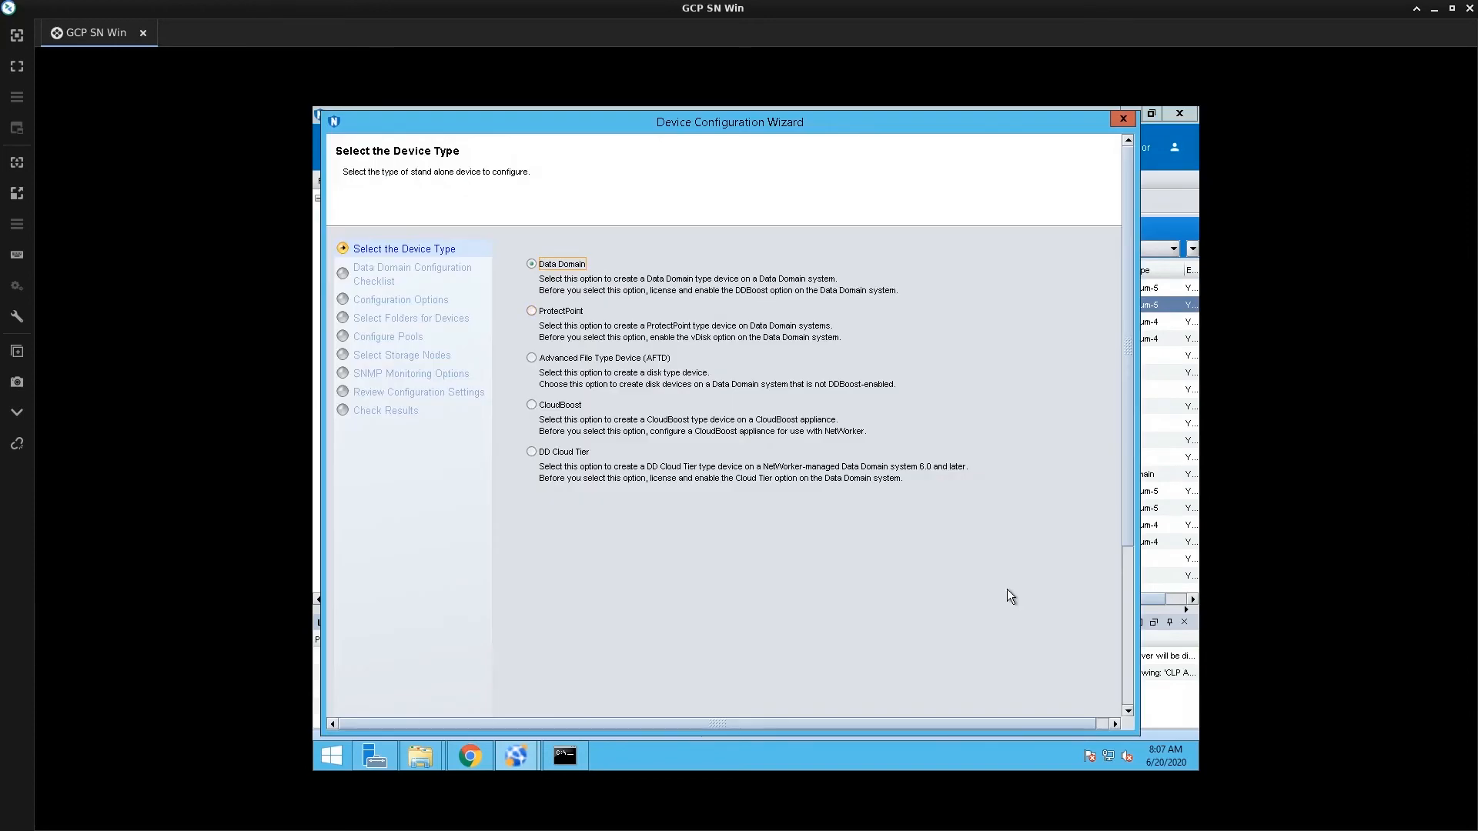
{"action": "left_click", "coordinate": [1128, 700]}
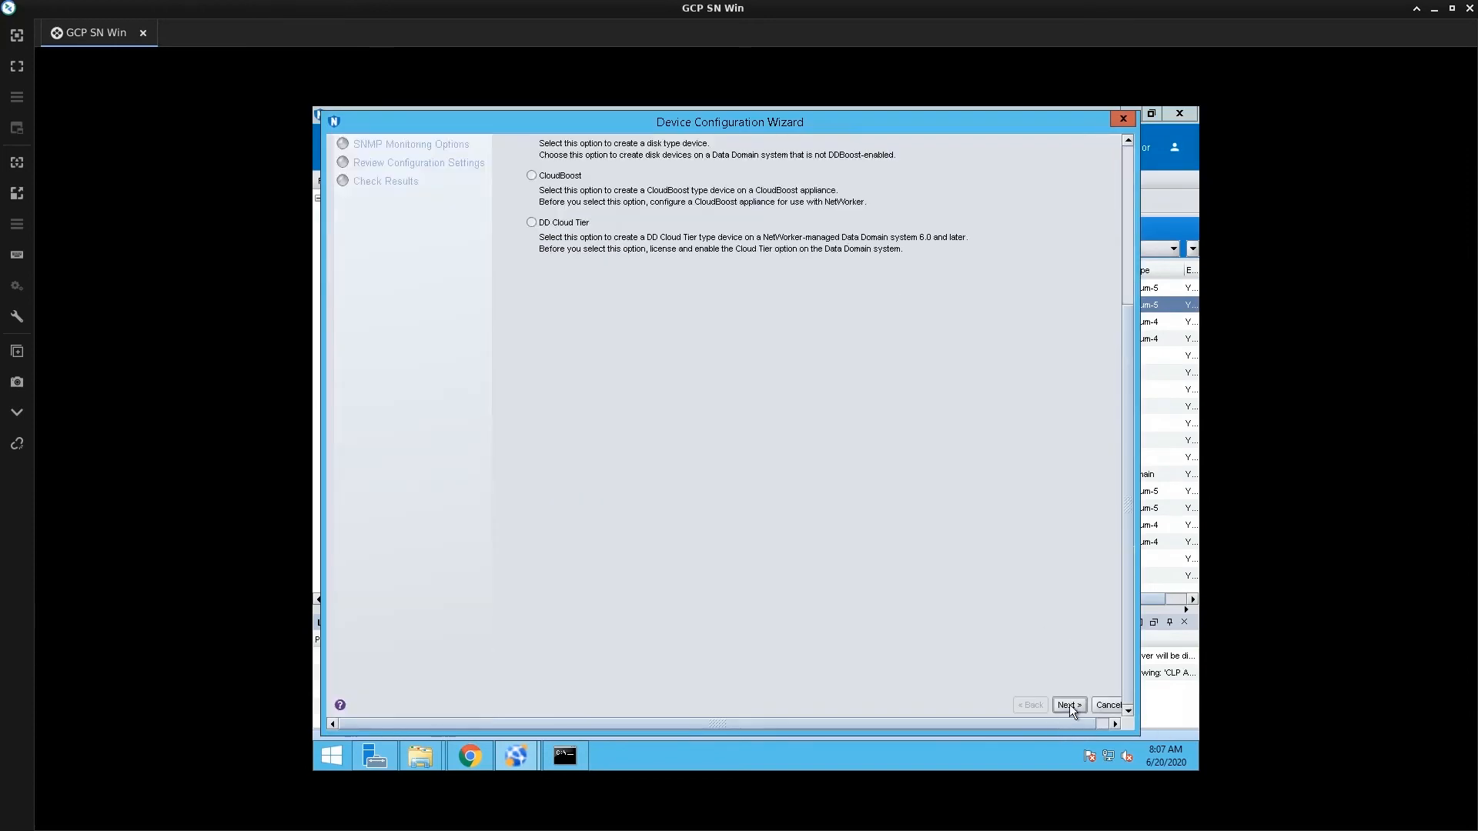
{"action": "left_click", "coordinate": [1070, 705]}
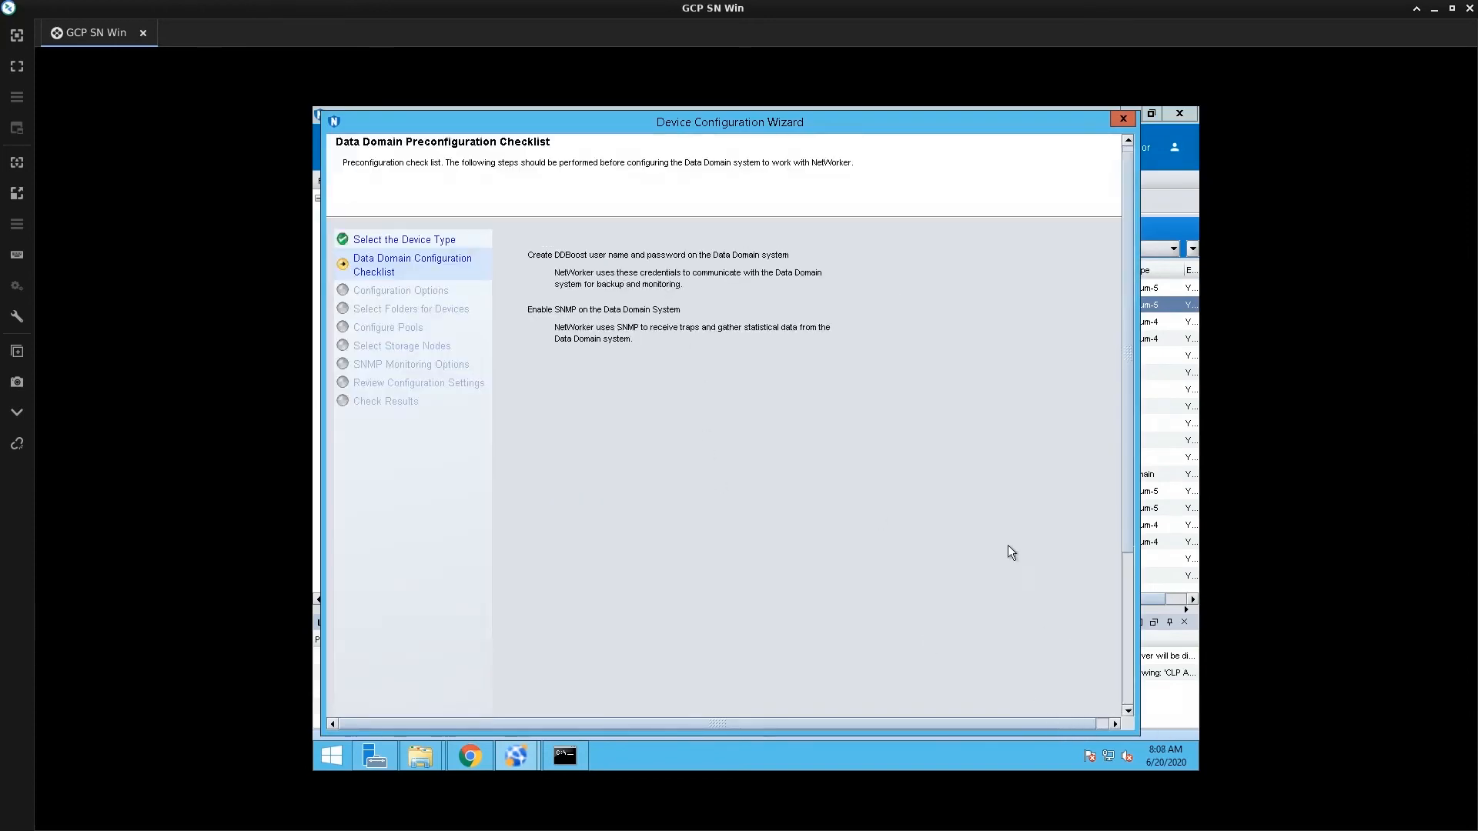
{"action": "left_click", "coordinate": [1125, 696]}
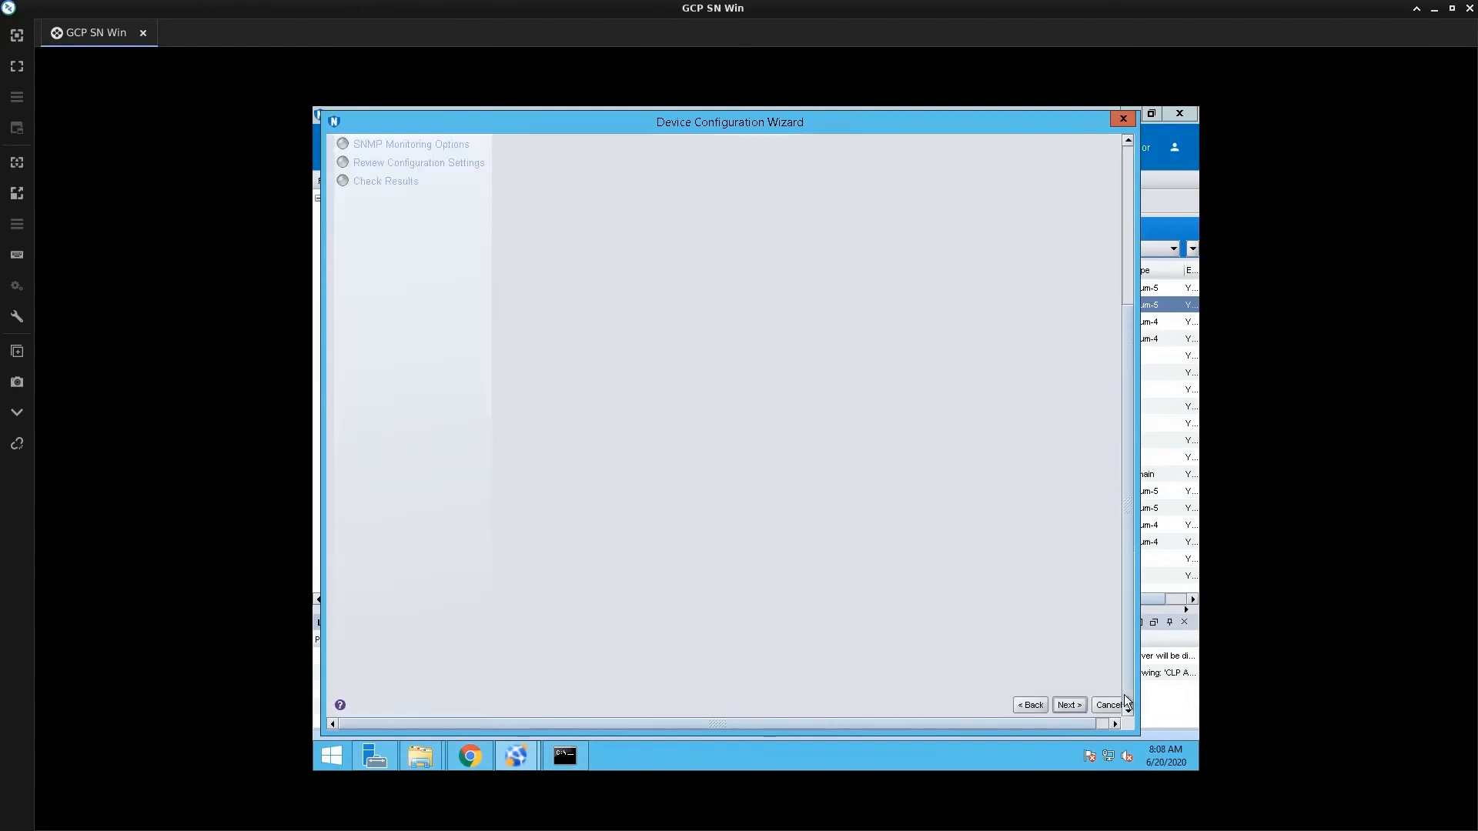
Enter the DD Boost username boost_user and the account password
{"action": "left_click", "coordinate": [1069, 705]}
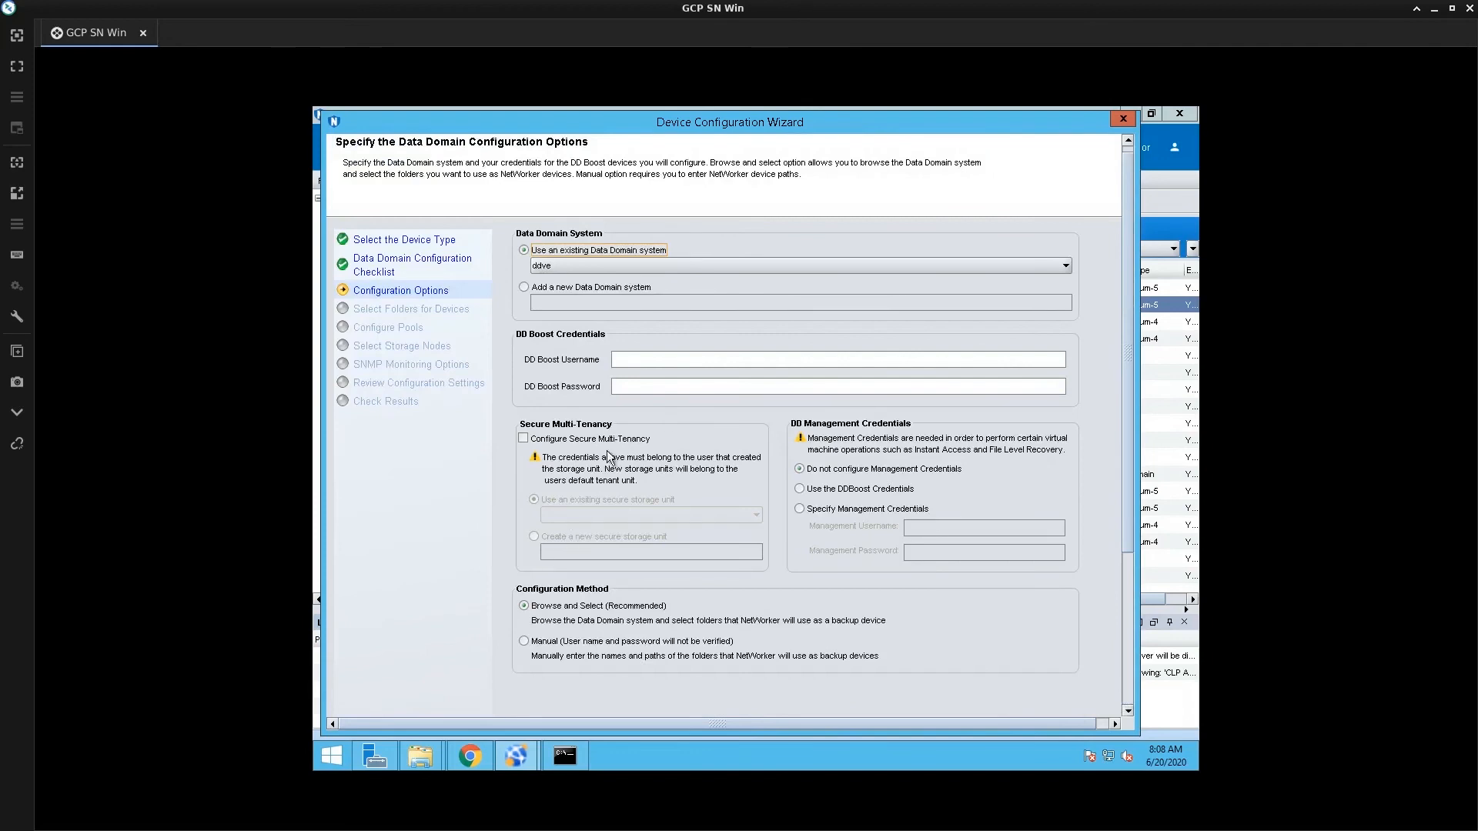
{"action": "left_click", "coordinate": [624, 360]}
{"action": "type", "text": "boost_user"}
{"action": "key", "text": "Tab"}
{"action": "type", "text": "*************"}
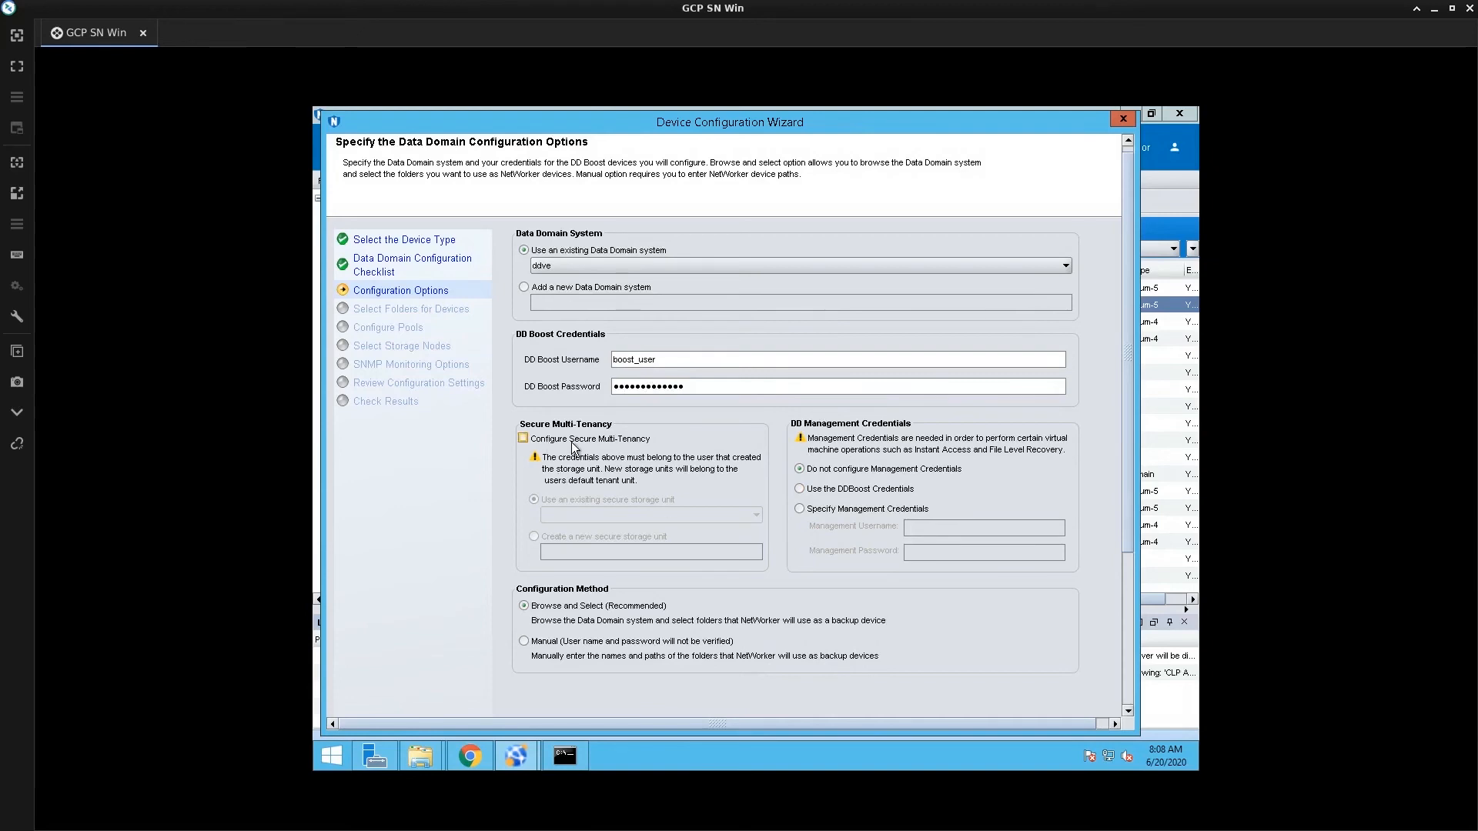
Enable secure multi-tenancy with a new secure storage unit named Customer
{"action": "left_click", "coordinate": [525, 439]}
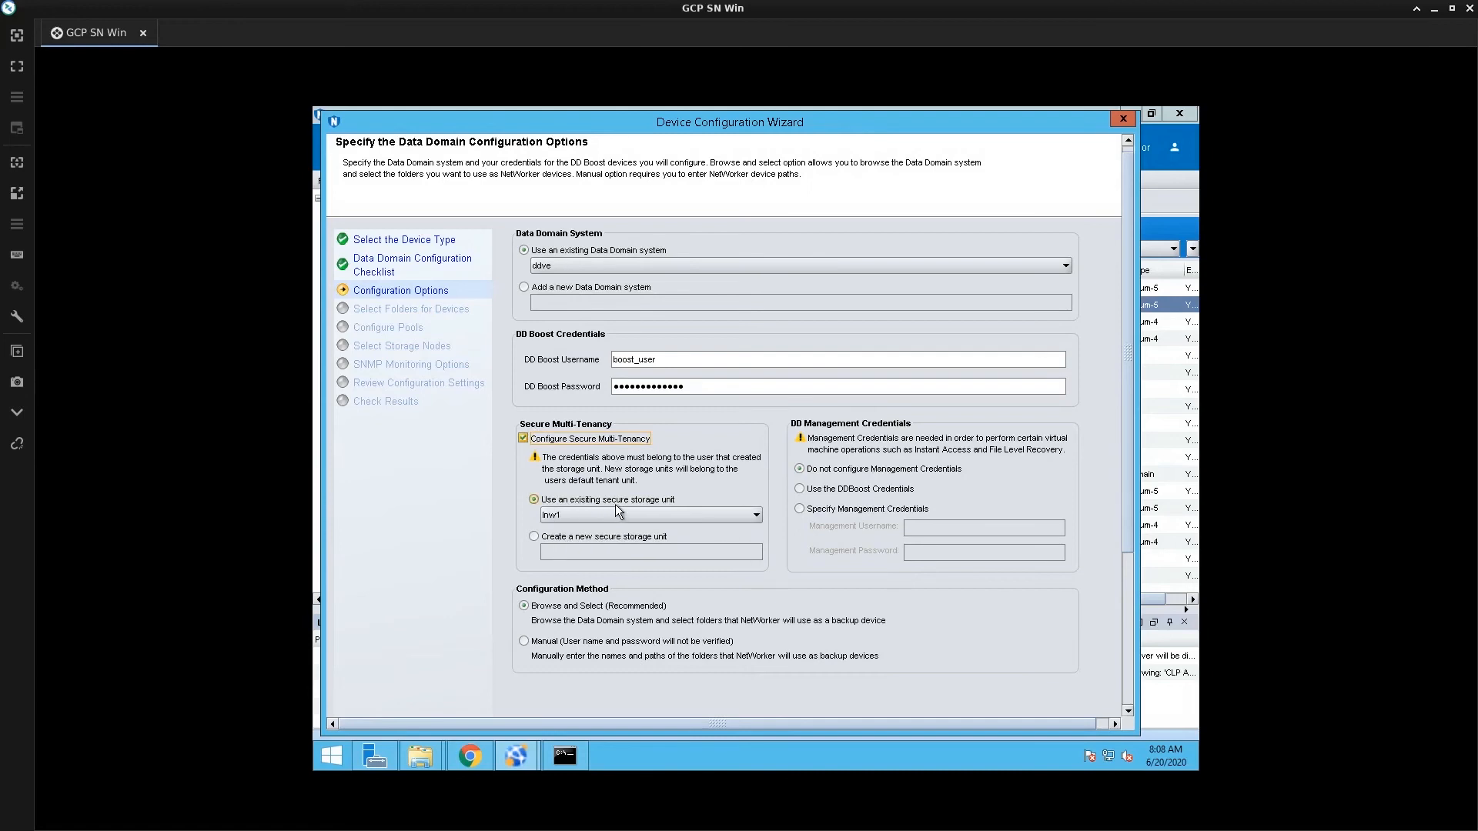
{"action": "left_click", "coordinate": [658, 516]}
{"action": "left_click", "coordinate": [597, 531]}
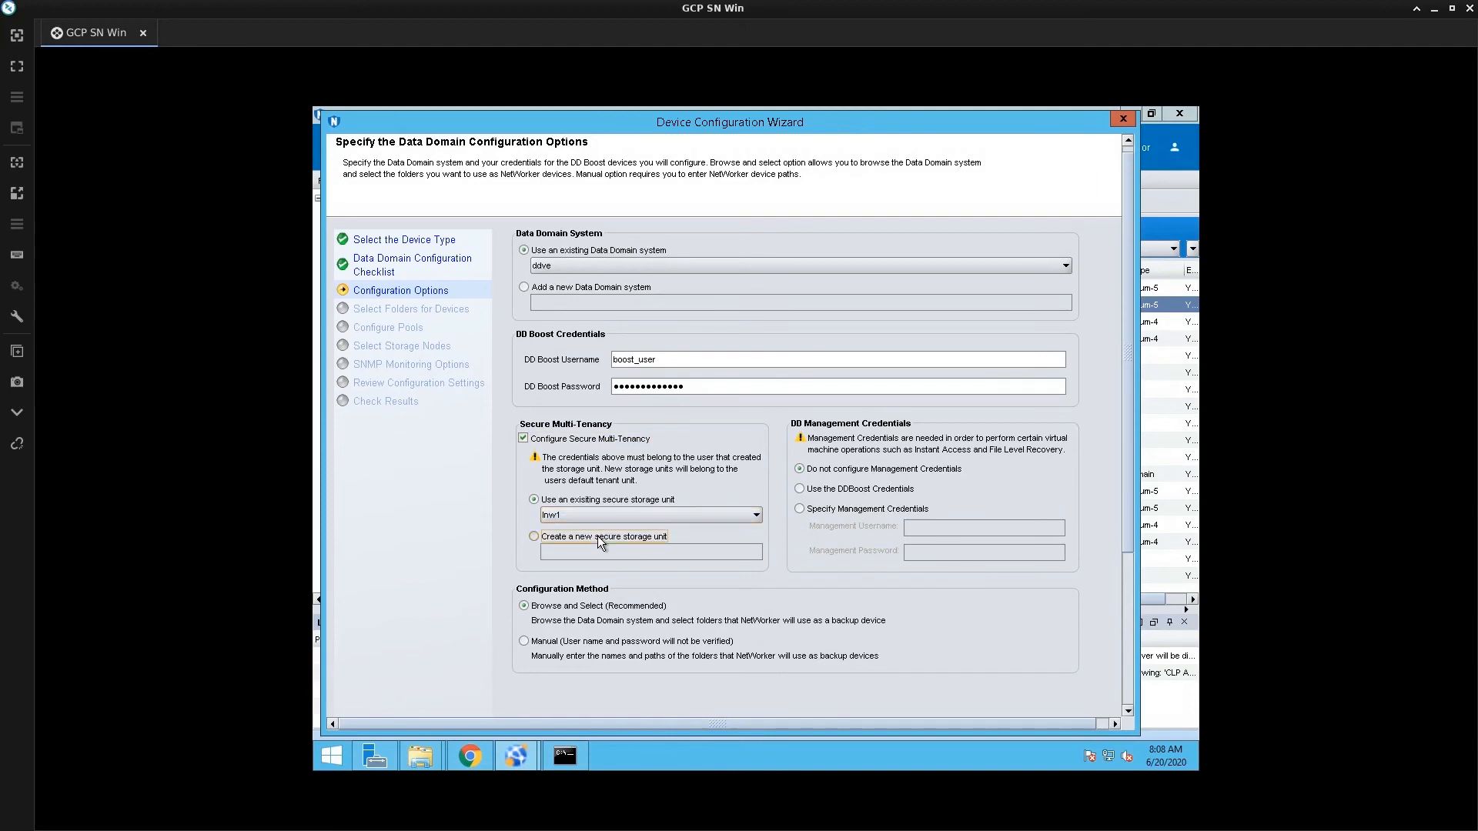
{"action": "left_click", "coordinate": [597, 536]}
{"action": "left_click", "coordinate": [600, 552]}
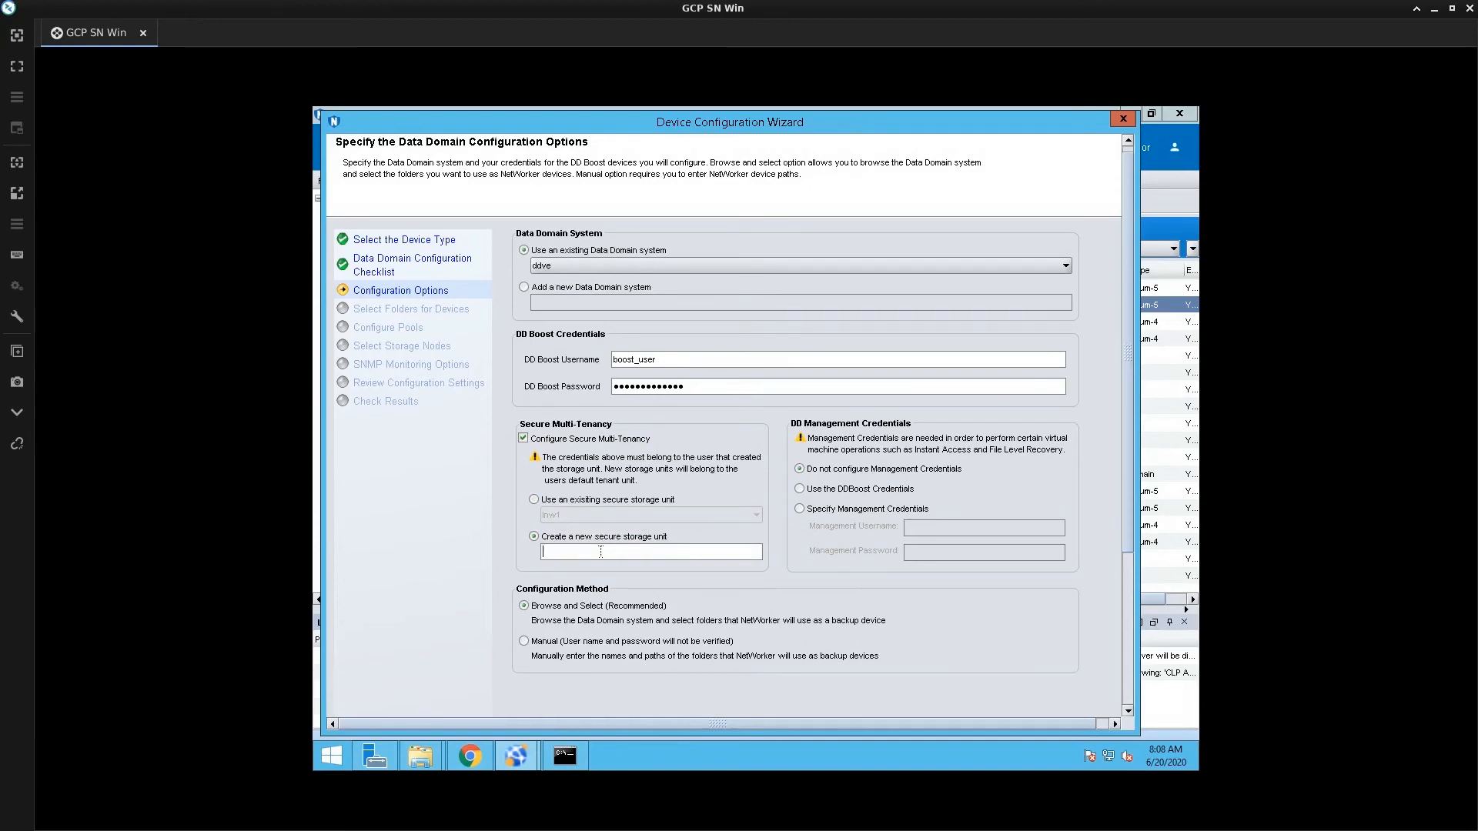
{"action": "type", "text": "Customer"}
{"action": "left_click", "coordinate": [1126, 696]}
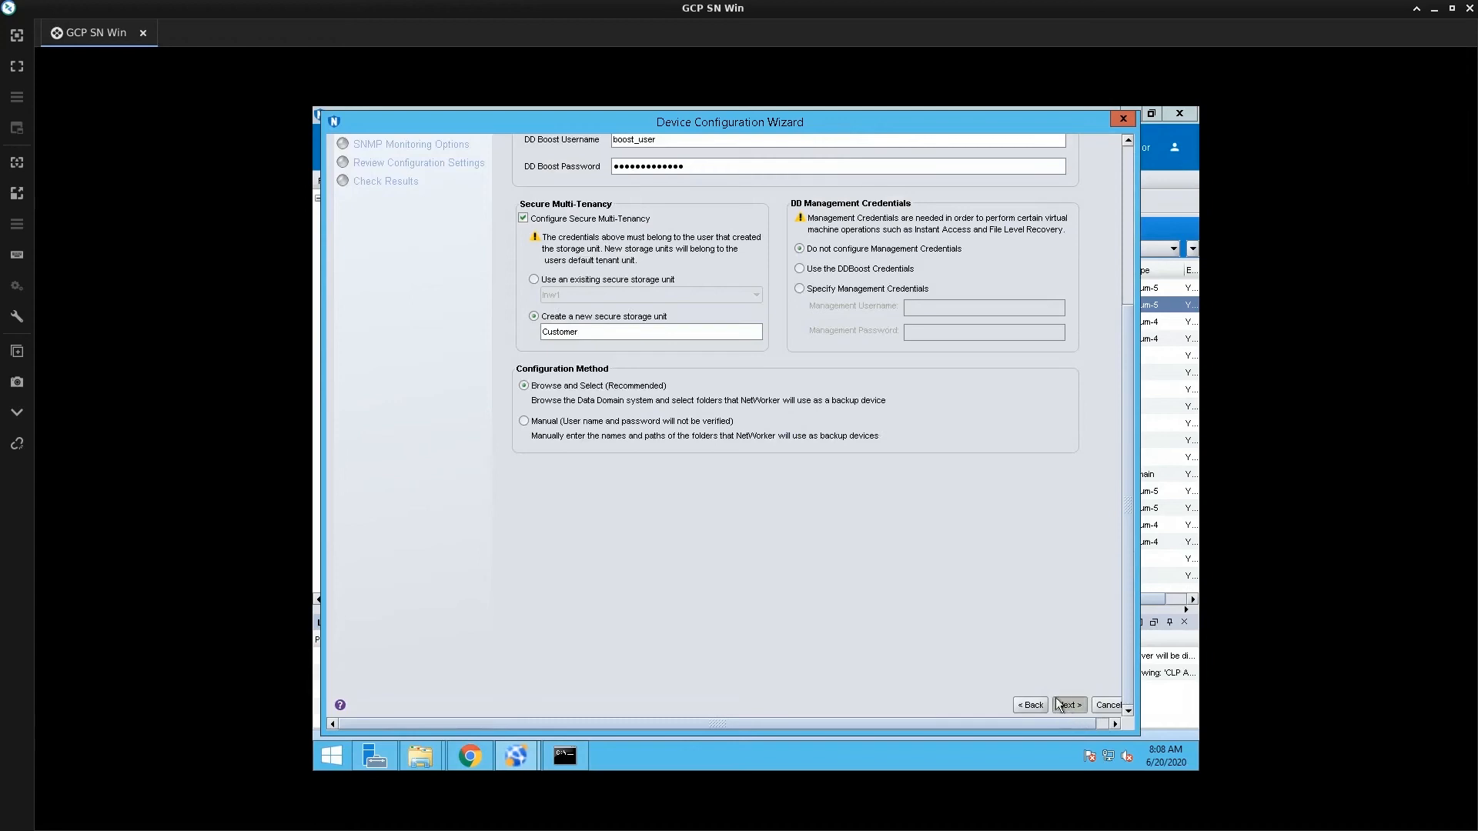
{"action": "left_click", "coordinate": [1066, 705]}
{"action": "left_click", "coordinate": [1018, 244]}
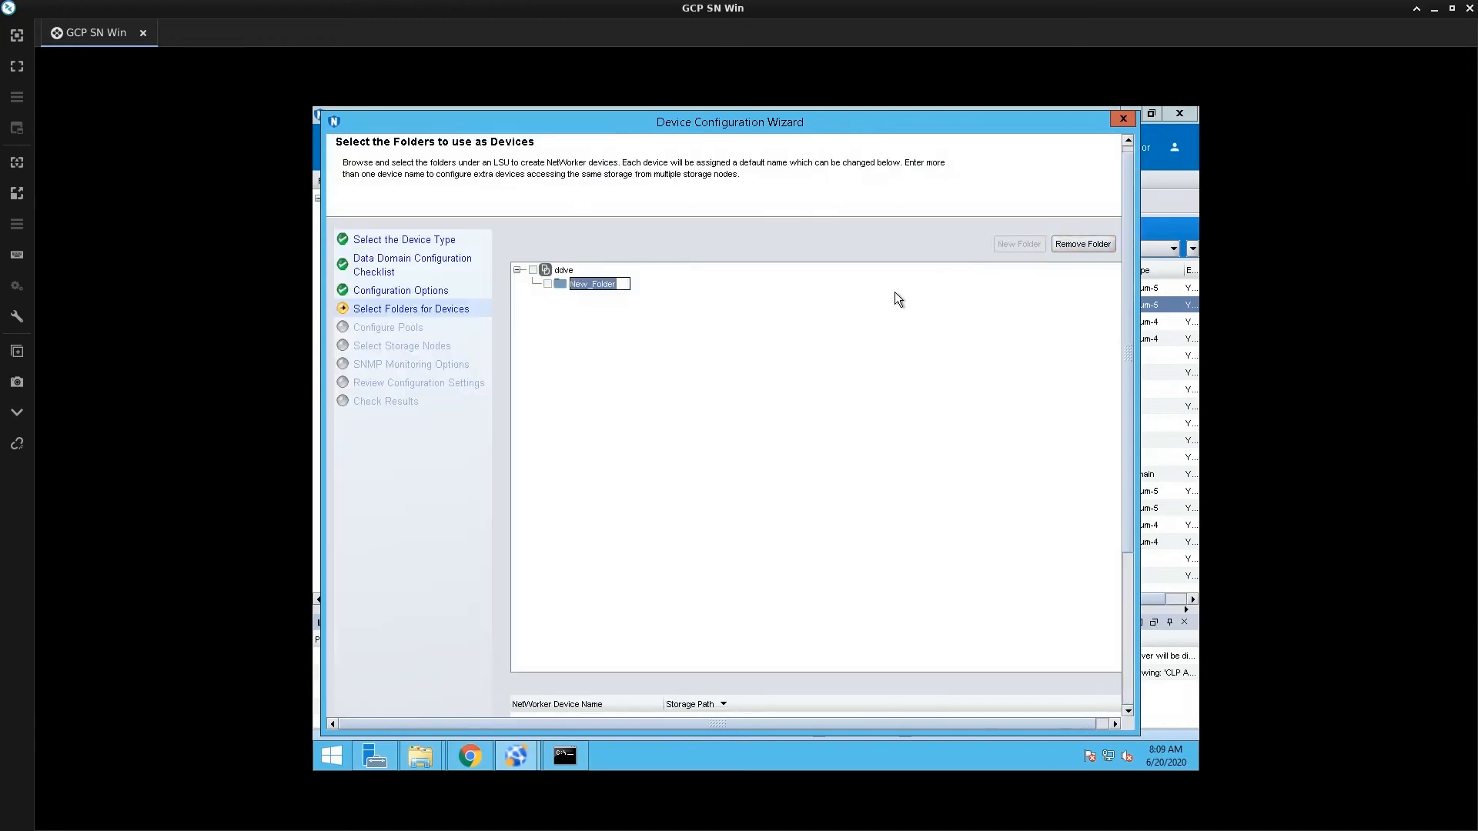
Name the new device folder customer1_device1 and select it as the device
{"action": "type", "text": "customer1_device1"}
{"action": "left_click", "coordinate": [545, 285]}
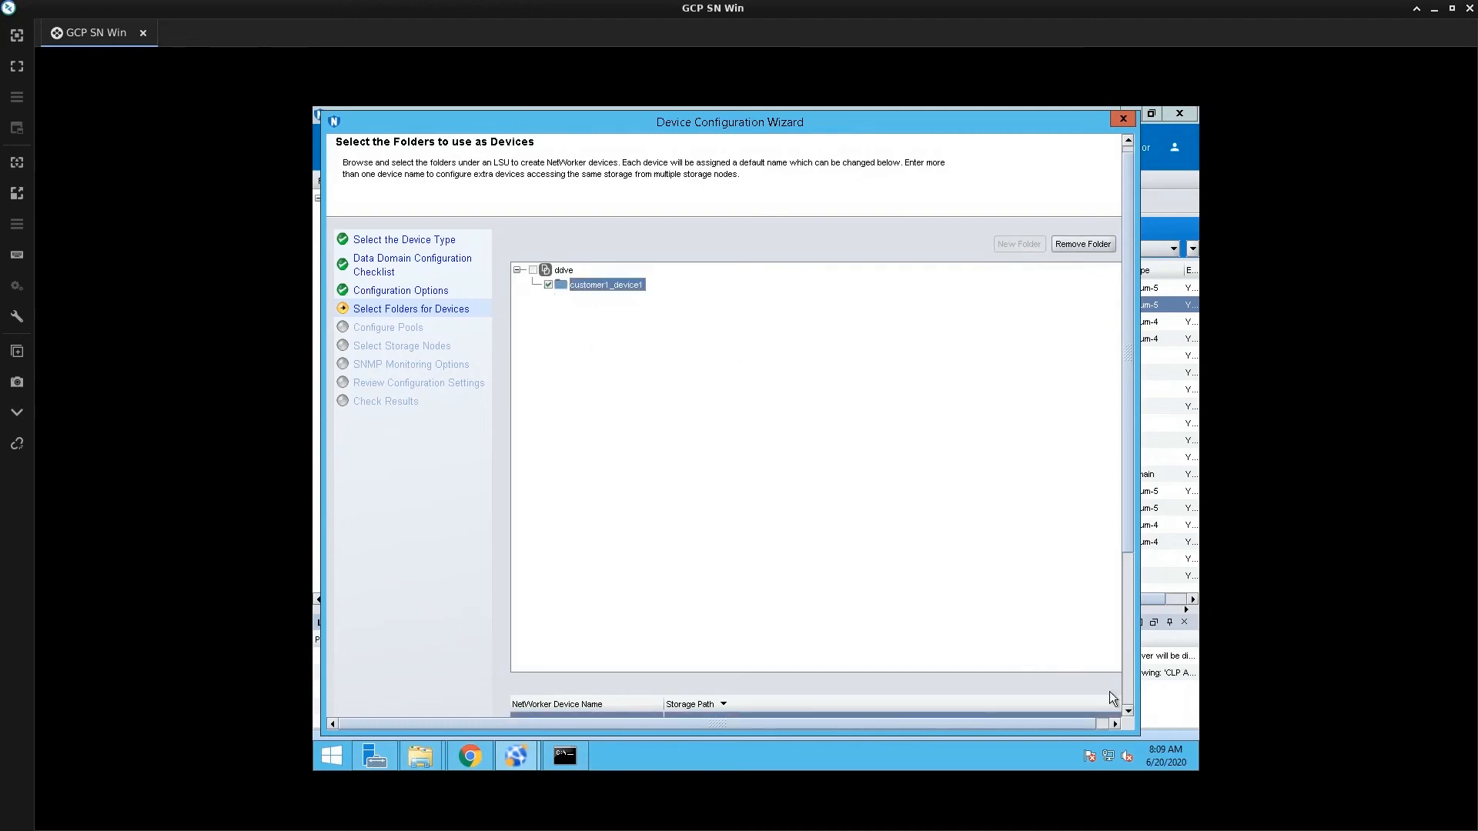
{"action": "left_click", "coordinate": [1128, 693]}
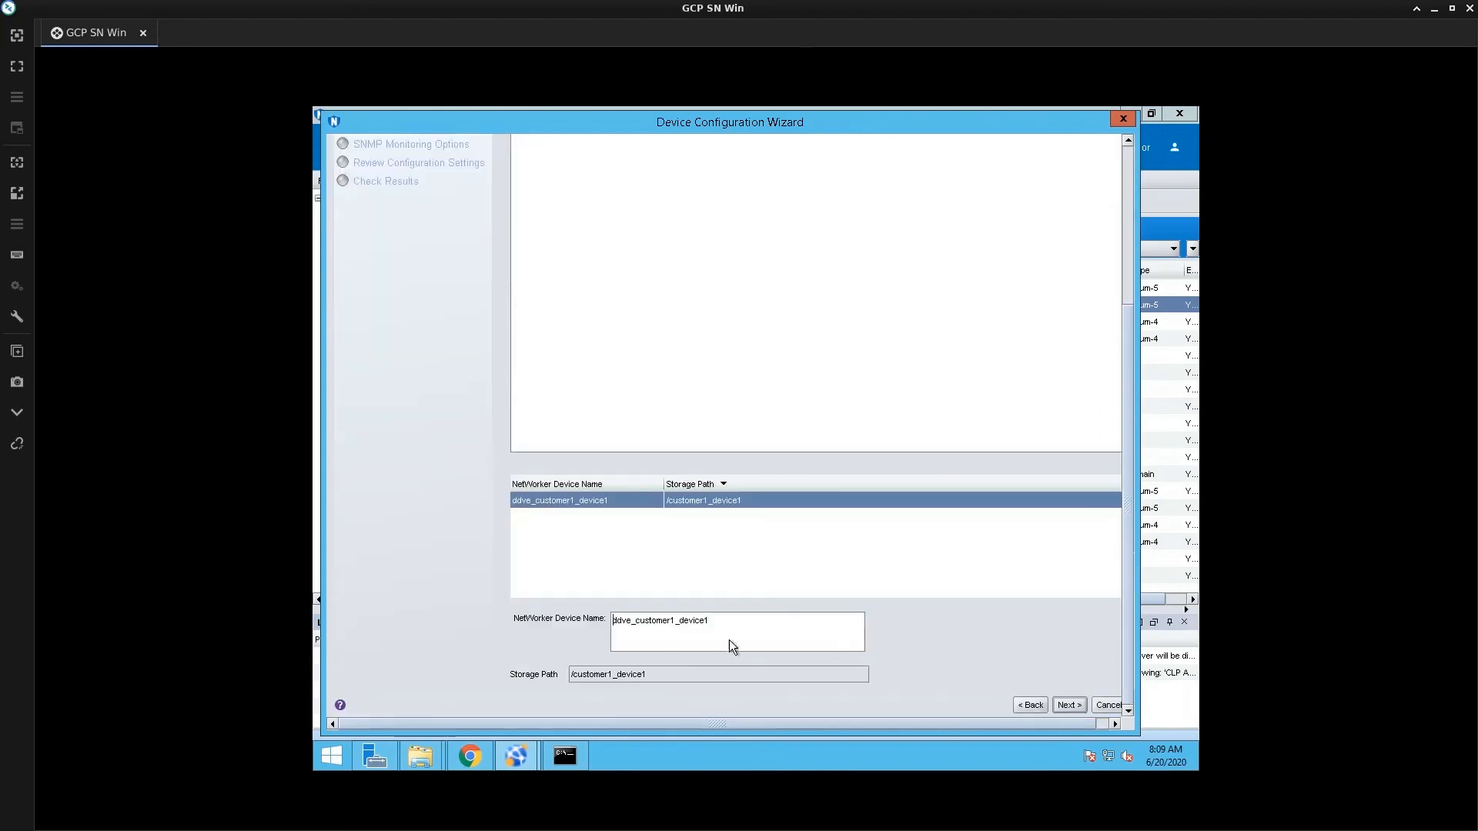
{"action": "left_click", "coordinate": [1063, 709]}
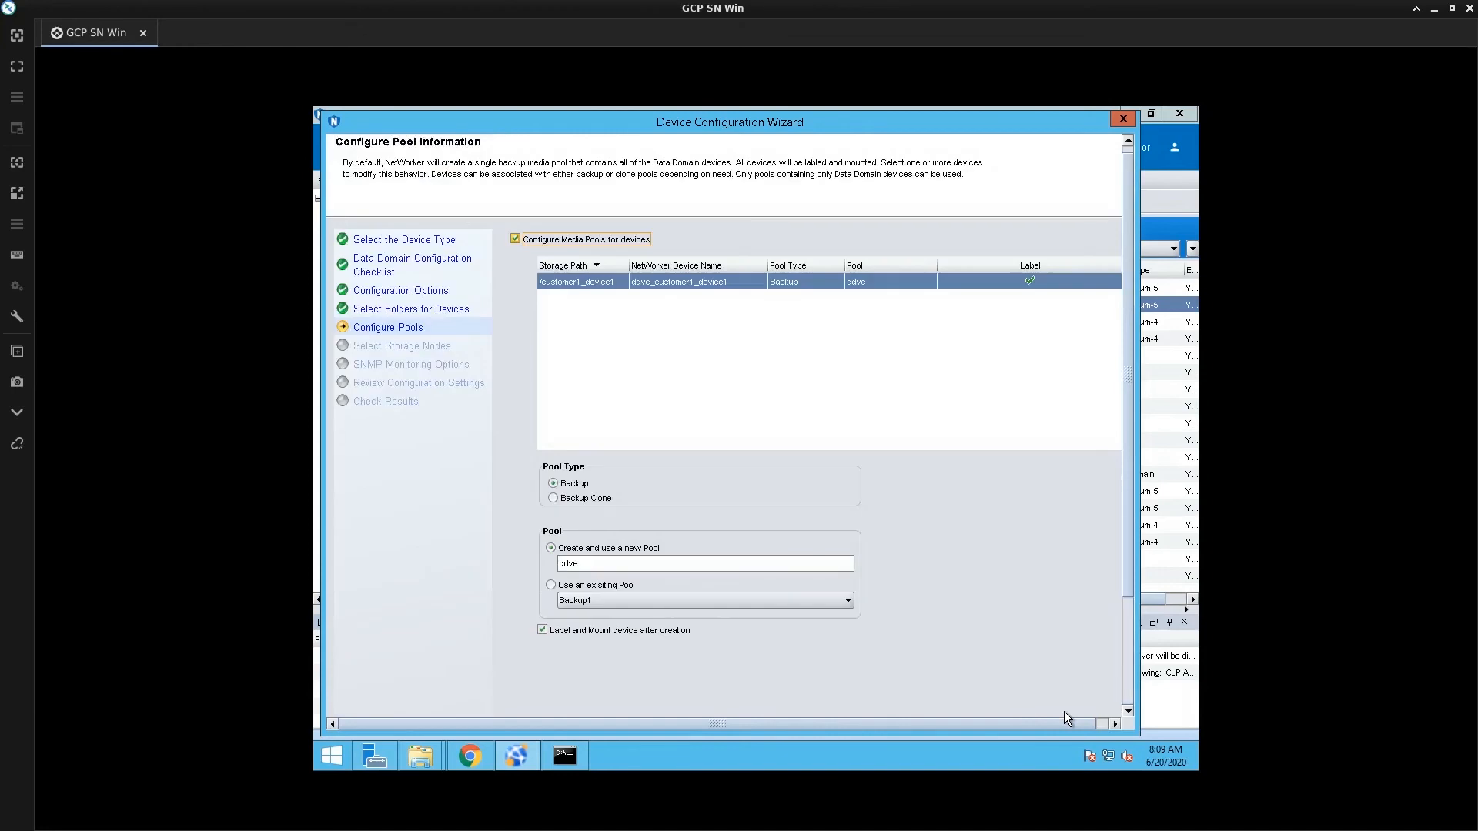
Choose a new backup pool and edit its default name ddve toward customer_ddve
{"action": "double_click", "coordinate": [600, 564]}
{"action": "left_click", "coordinate": [591, 587]}
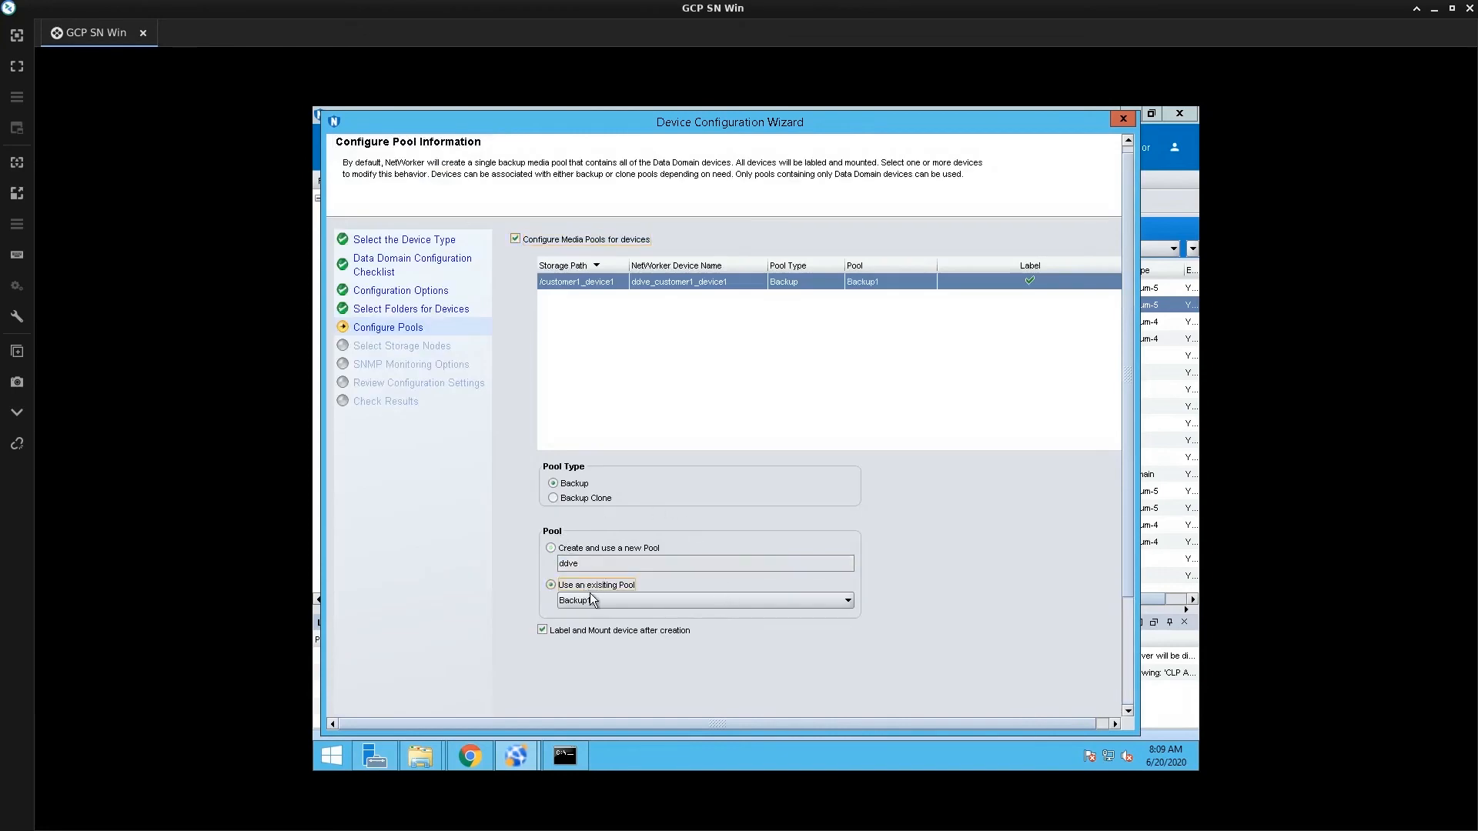
{"action": "left_click", "coordinate": [593, 599]}
{"action": "left_click", "coordinate": [590, 568]}
{"action": "double_click", "coordinate": [590, 564]}
{"action": "left_click", "coordinate": [591, 568]}
{"action": "key", "text": "Home"}
{"action": "type", "text": "_"}
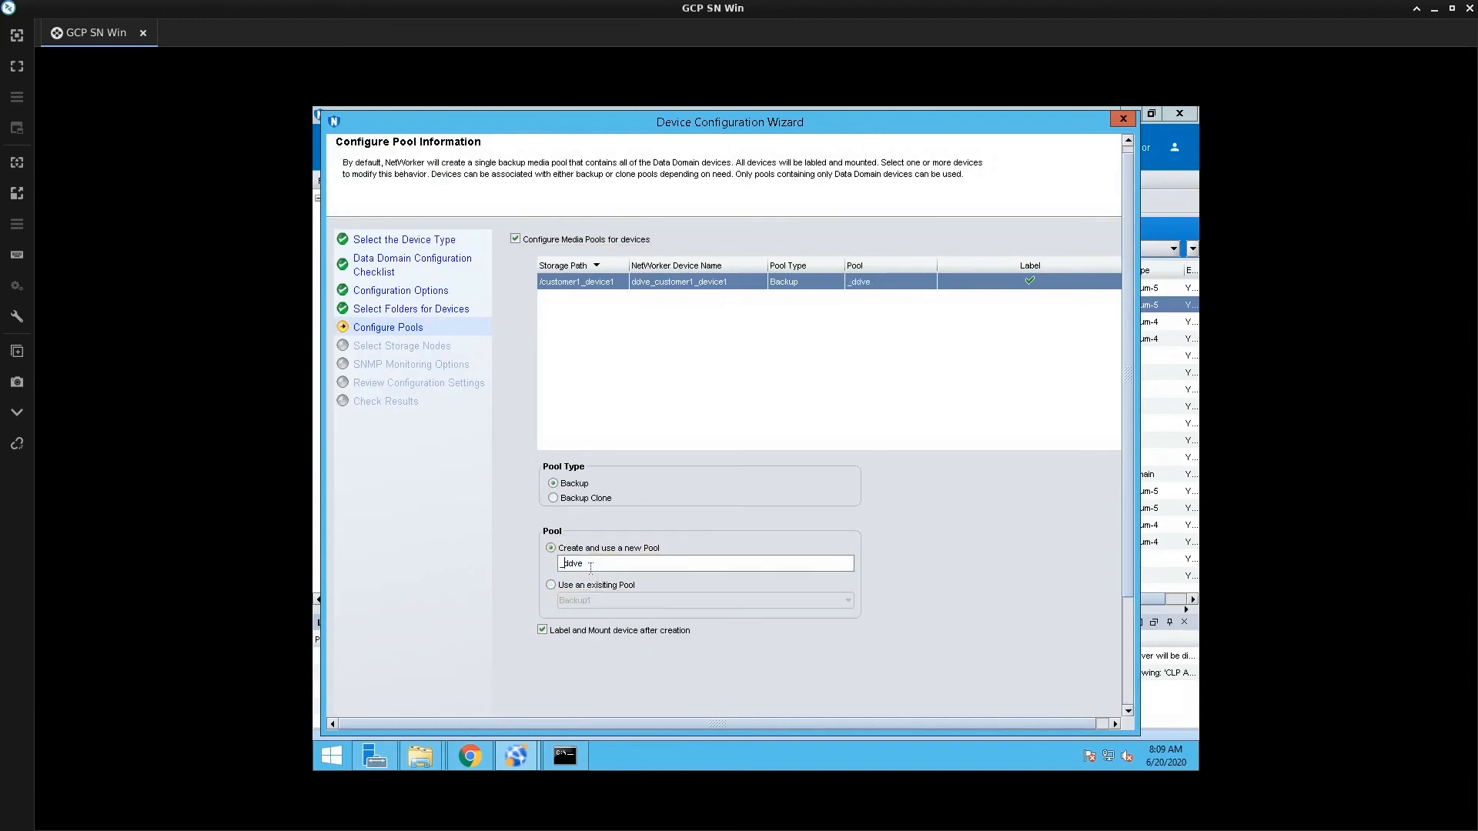
{"action": "type", "text": "customer"}
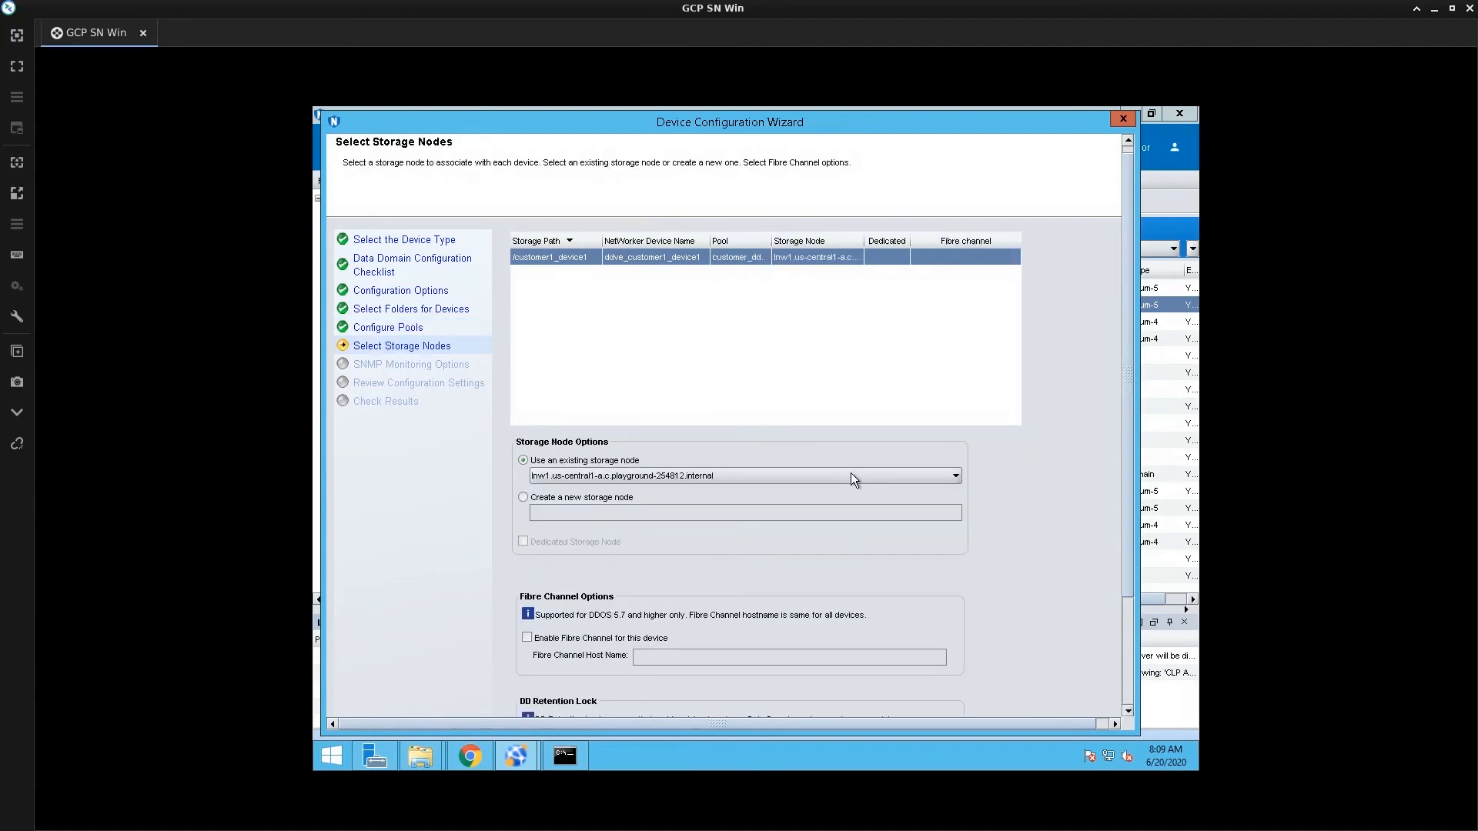
Assign the device to storage node win-sn1 and accept SNMP community public on port 162
{"action": "left_click", "coordinate": [851, 476]}
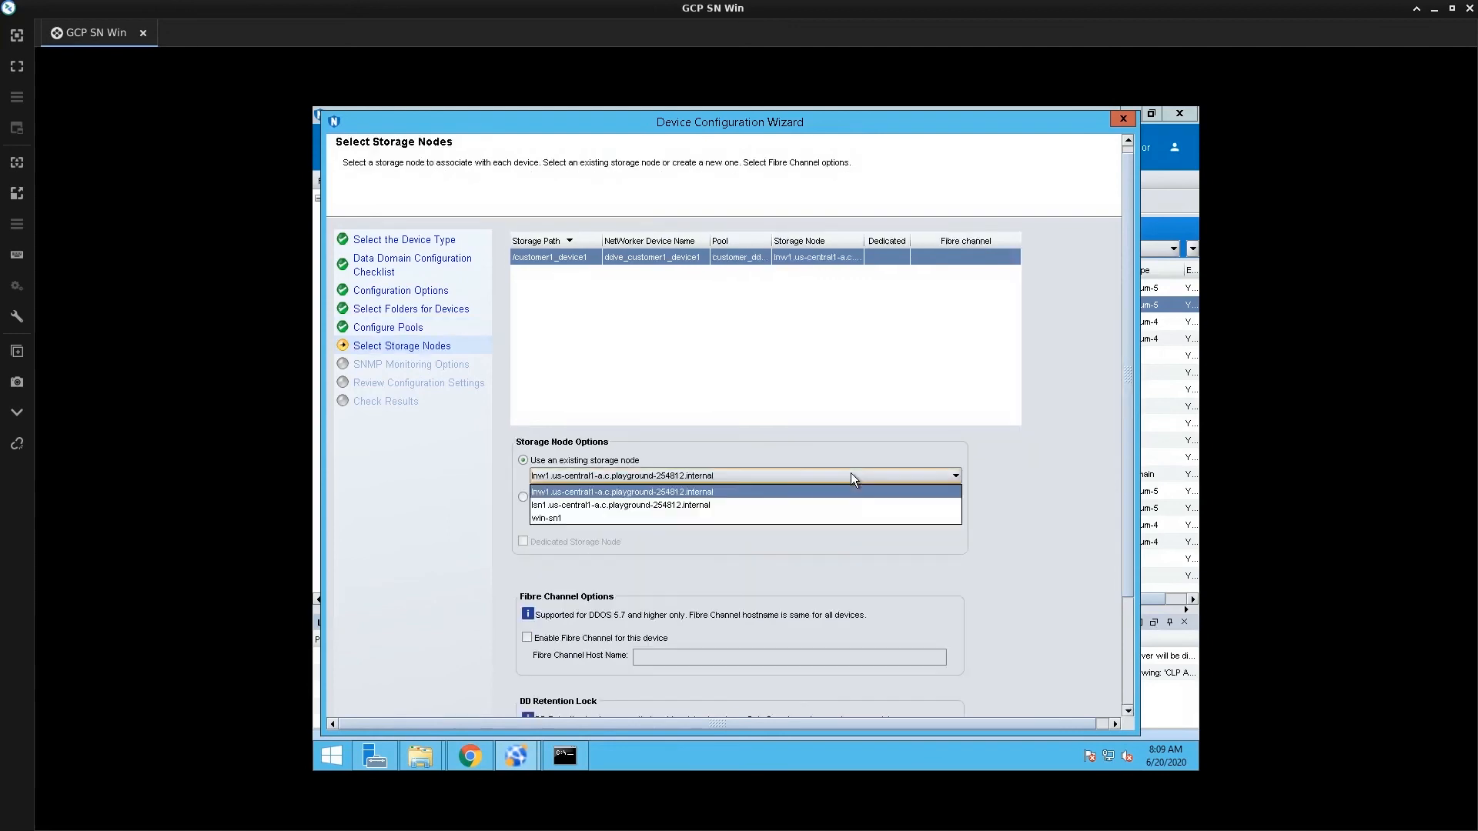
{"action": "left_click", "coordinate": [826, 519]}
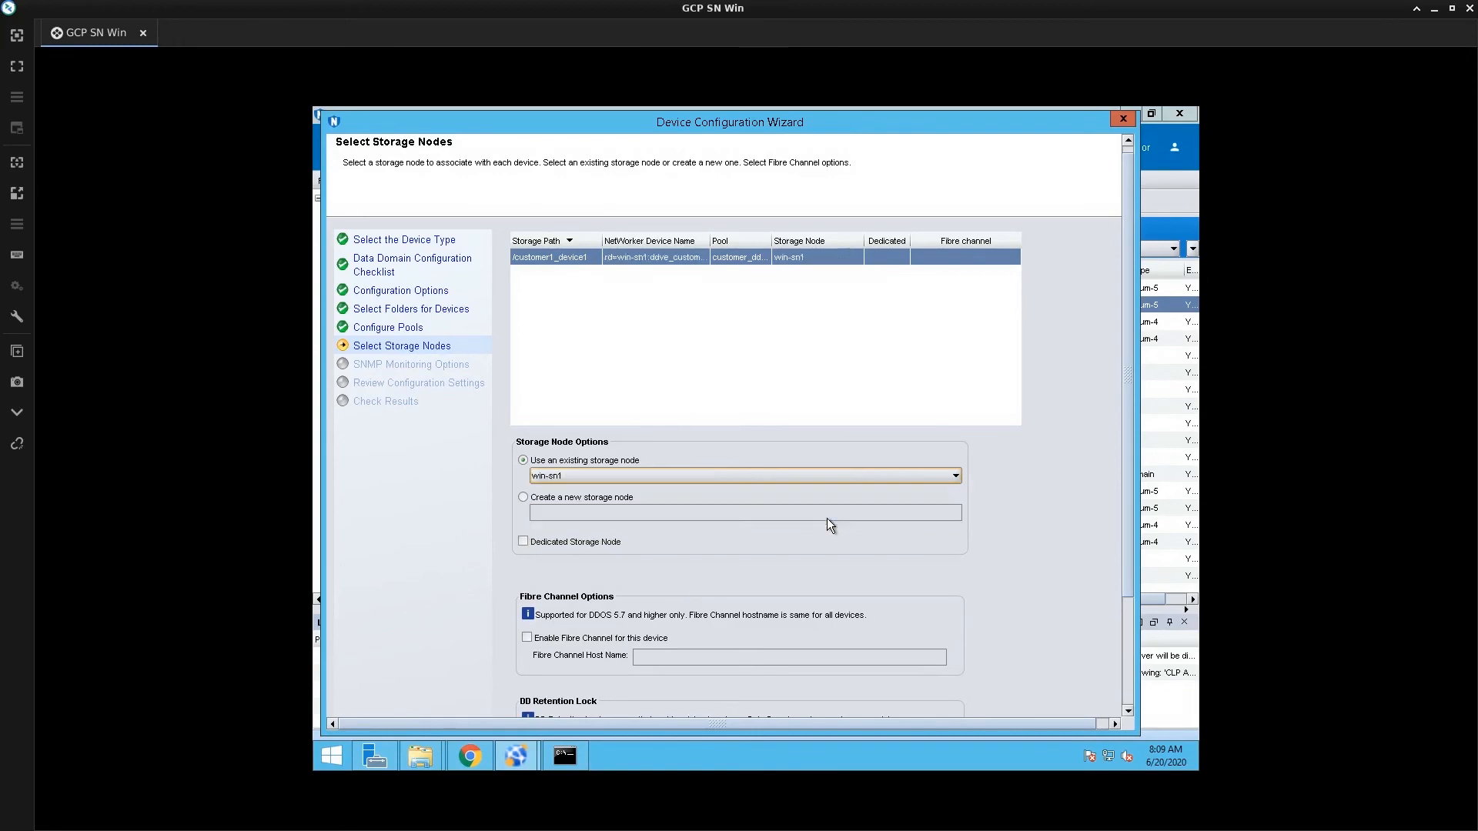
{"action": "left_click", "coordinate": [1129, 699]}
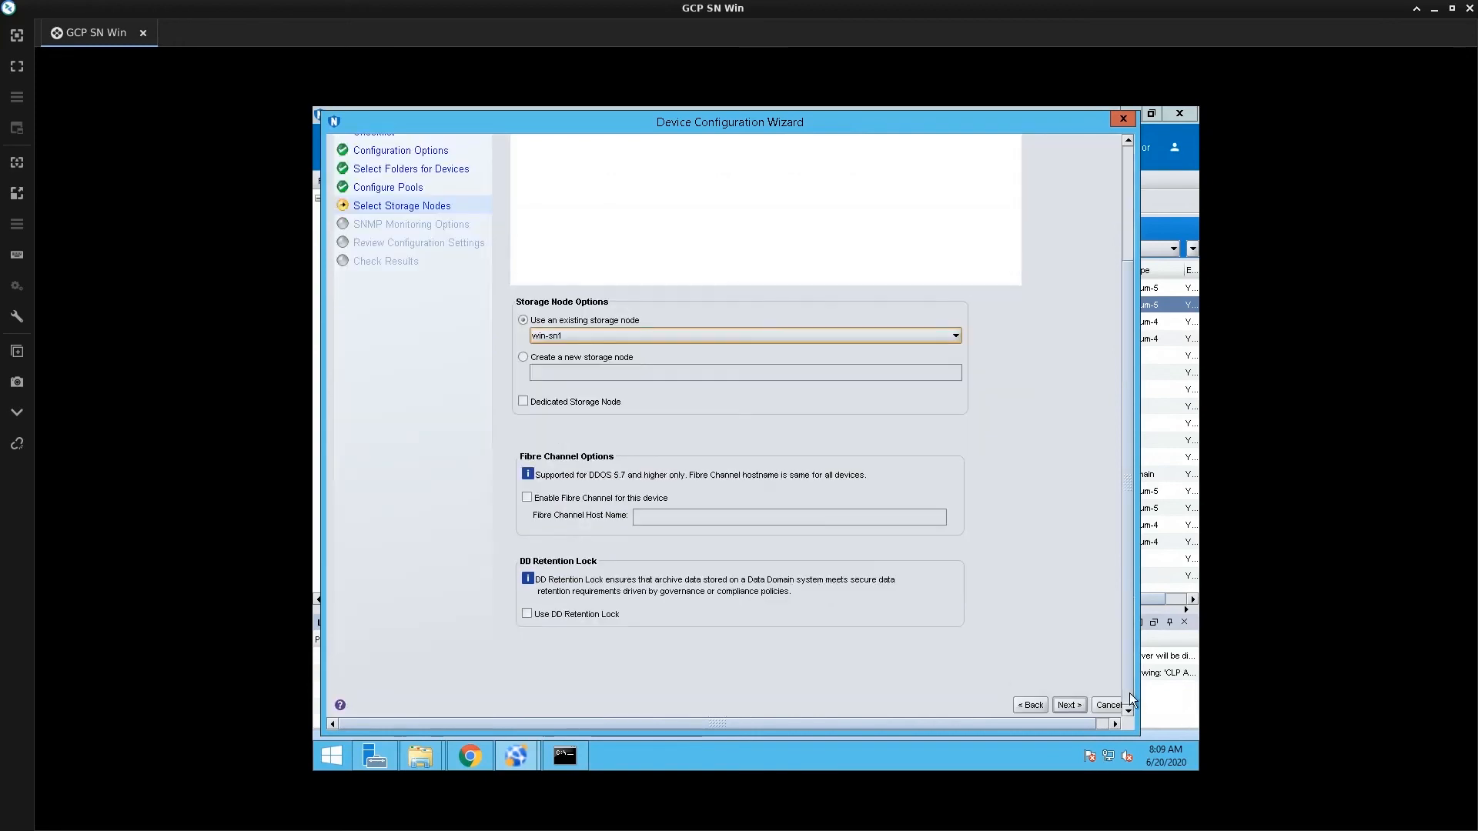
{"action": "left_click", "coordinate": [1069, 705]}
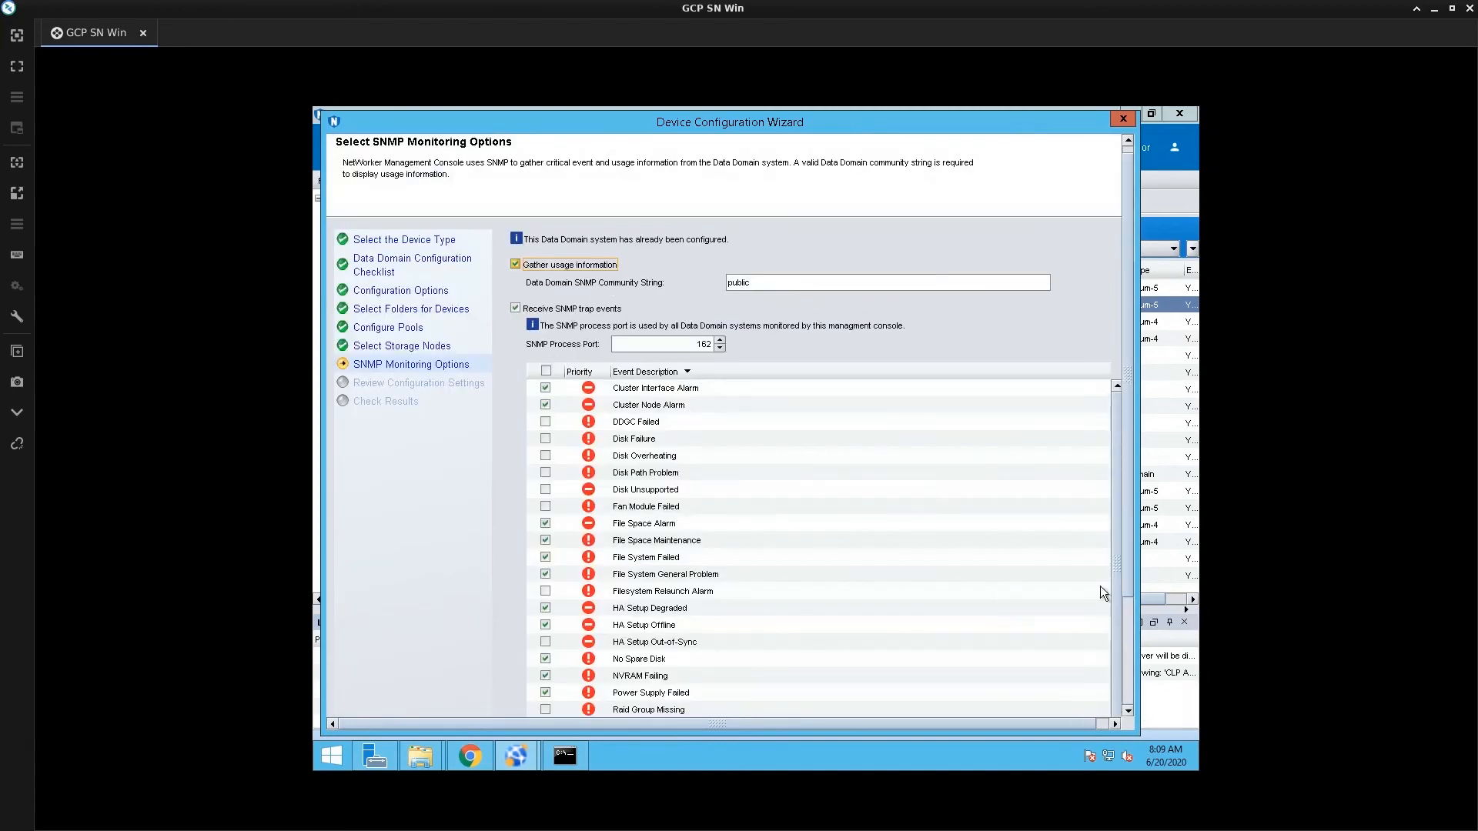
{"action": "left_click", "coordinate": [1125, 697]}
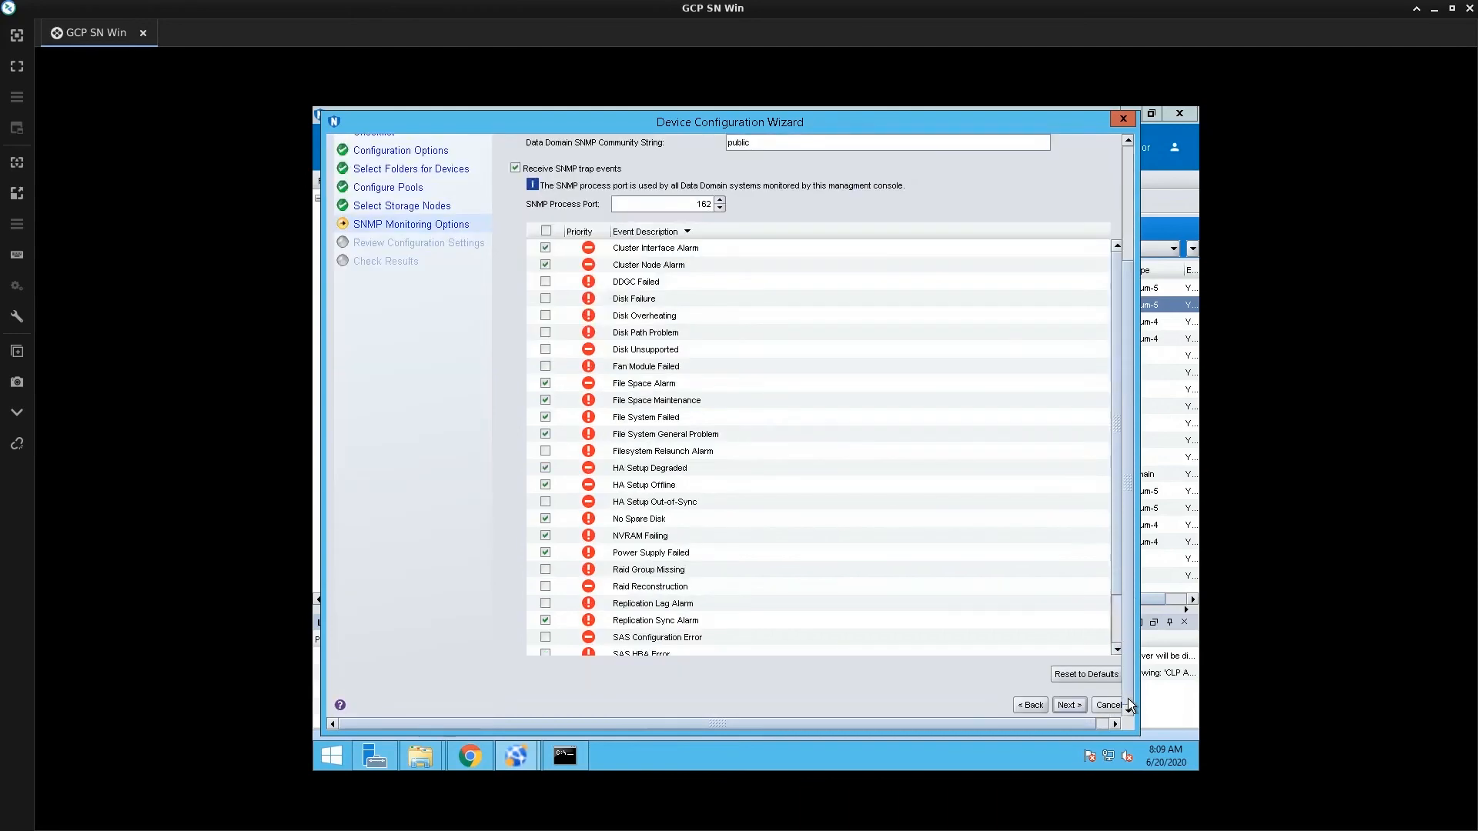
{"action": "left_click", "coordinate": [1073, 705]}
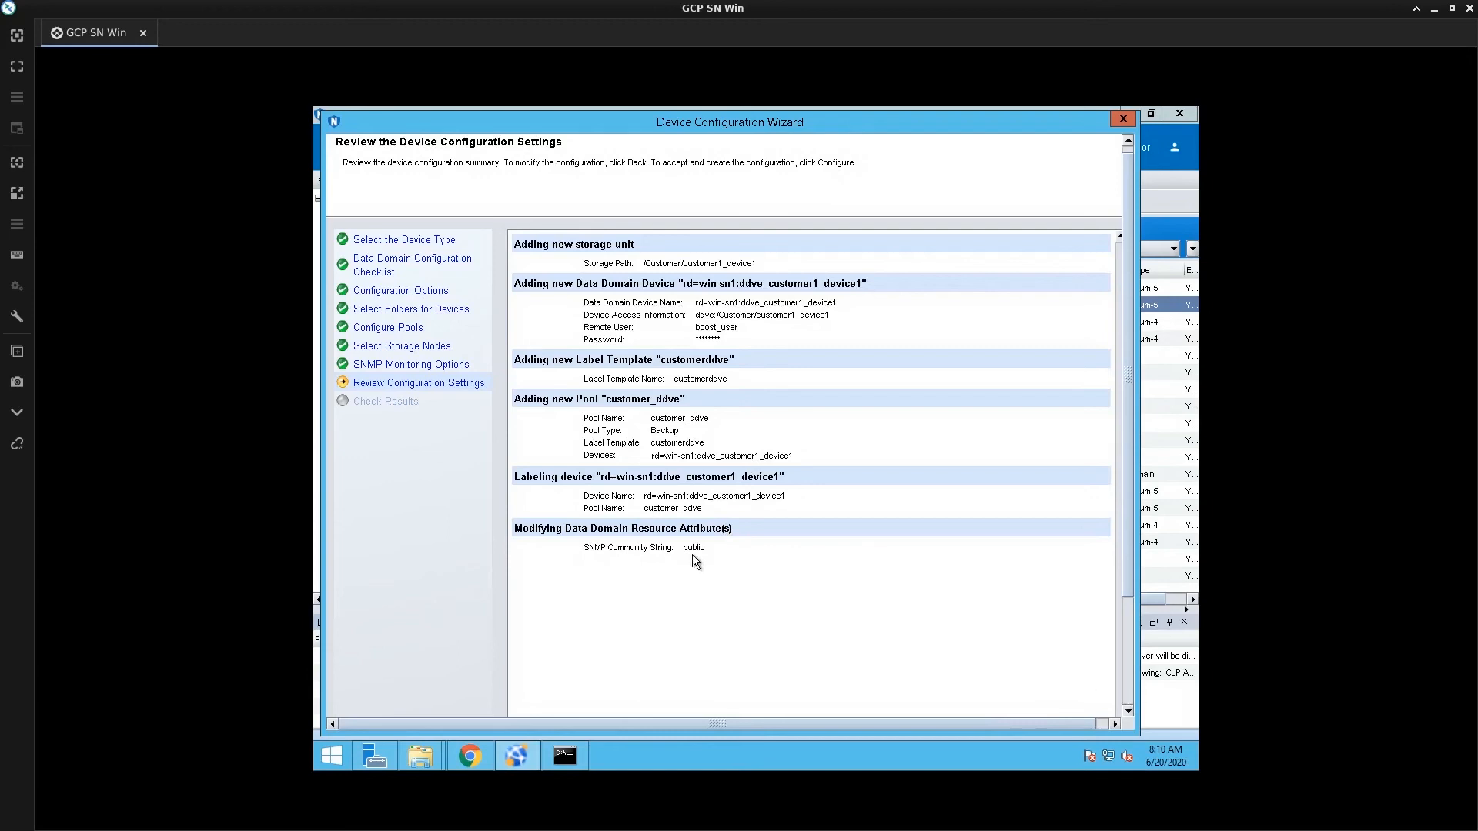
Scroll the review summary showing /Customer/customer1_device1, pool customer_ddve and template customerddve
{"action": "scroll", "coordinate": [1023, 639], "scroll_direction": "down", "scroll_amount": 2}
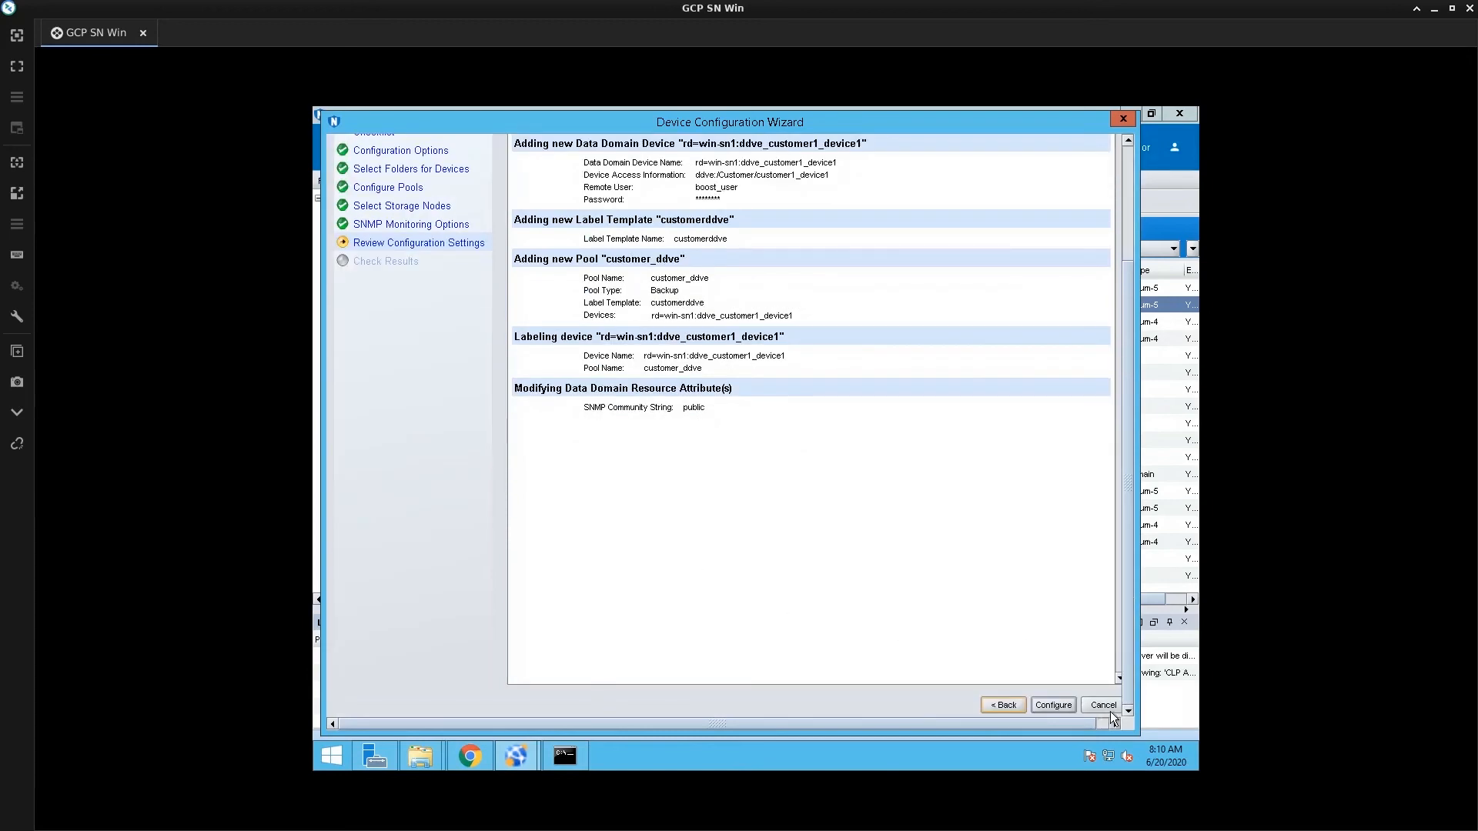
Apply the configuration, then find rd=win-sn1:ddve_customer1_device1 (customerddve.001) in the media-type-sorted Devices list
{"action": "left_click", "coordinate": [1054, 709]}
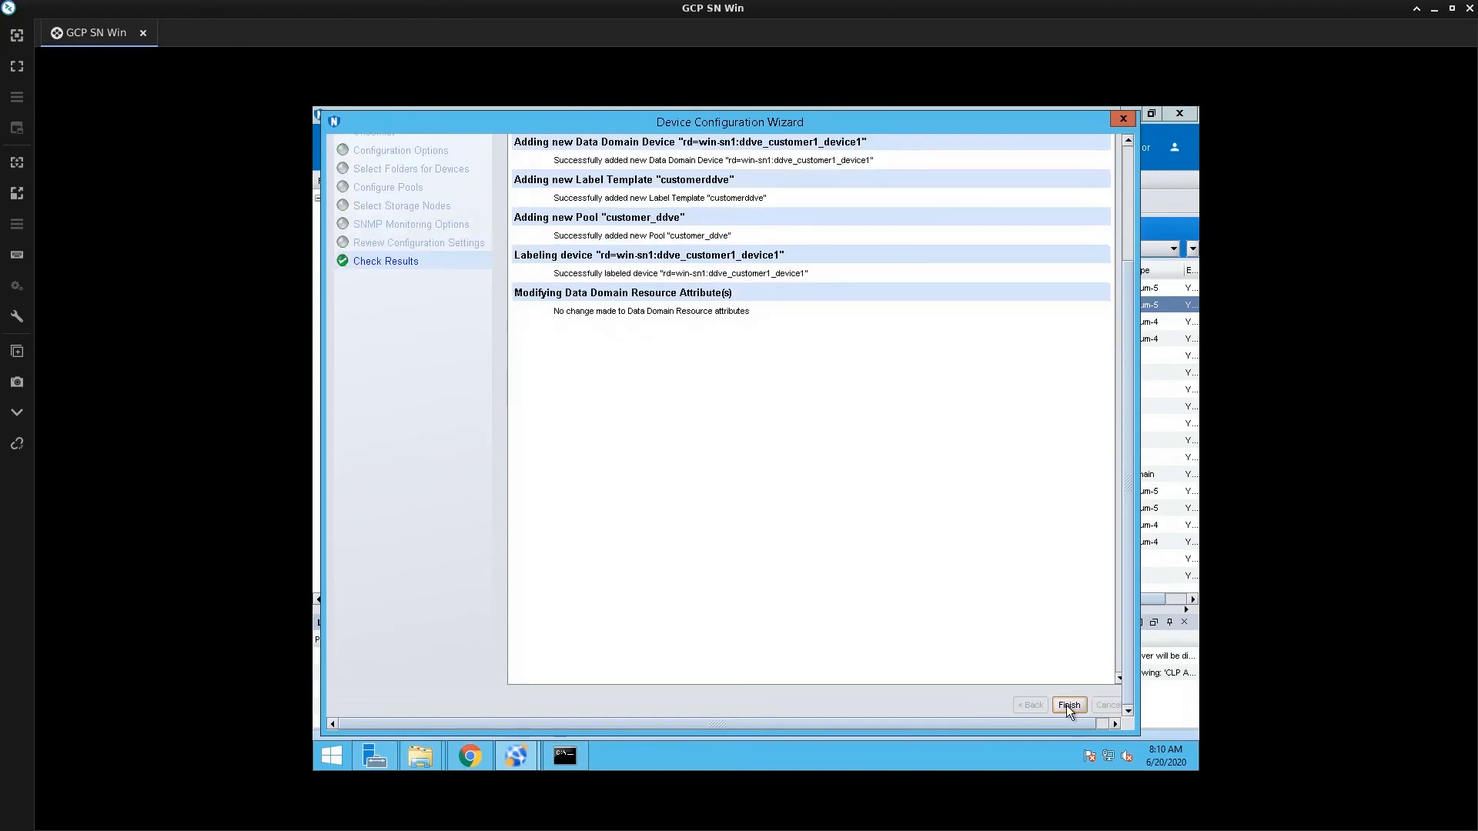
{"action": "left_click", "coordinate": [1062, 705]}
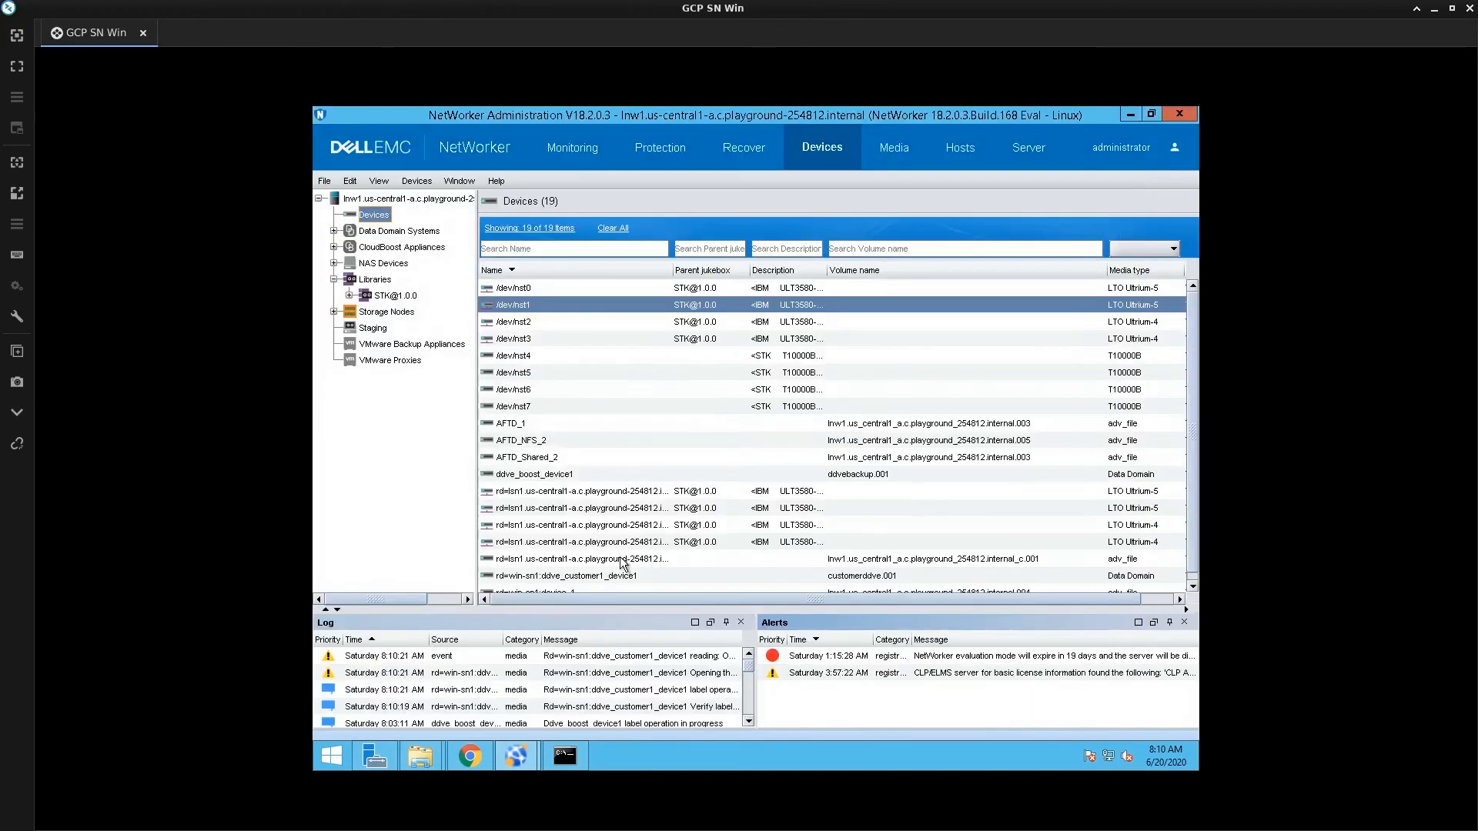
{"action": "scroll", "coordinate": [618, 571], "scroll_direction": "down", "scroll_amount": 1}
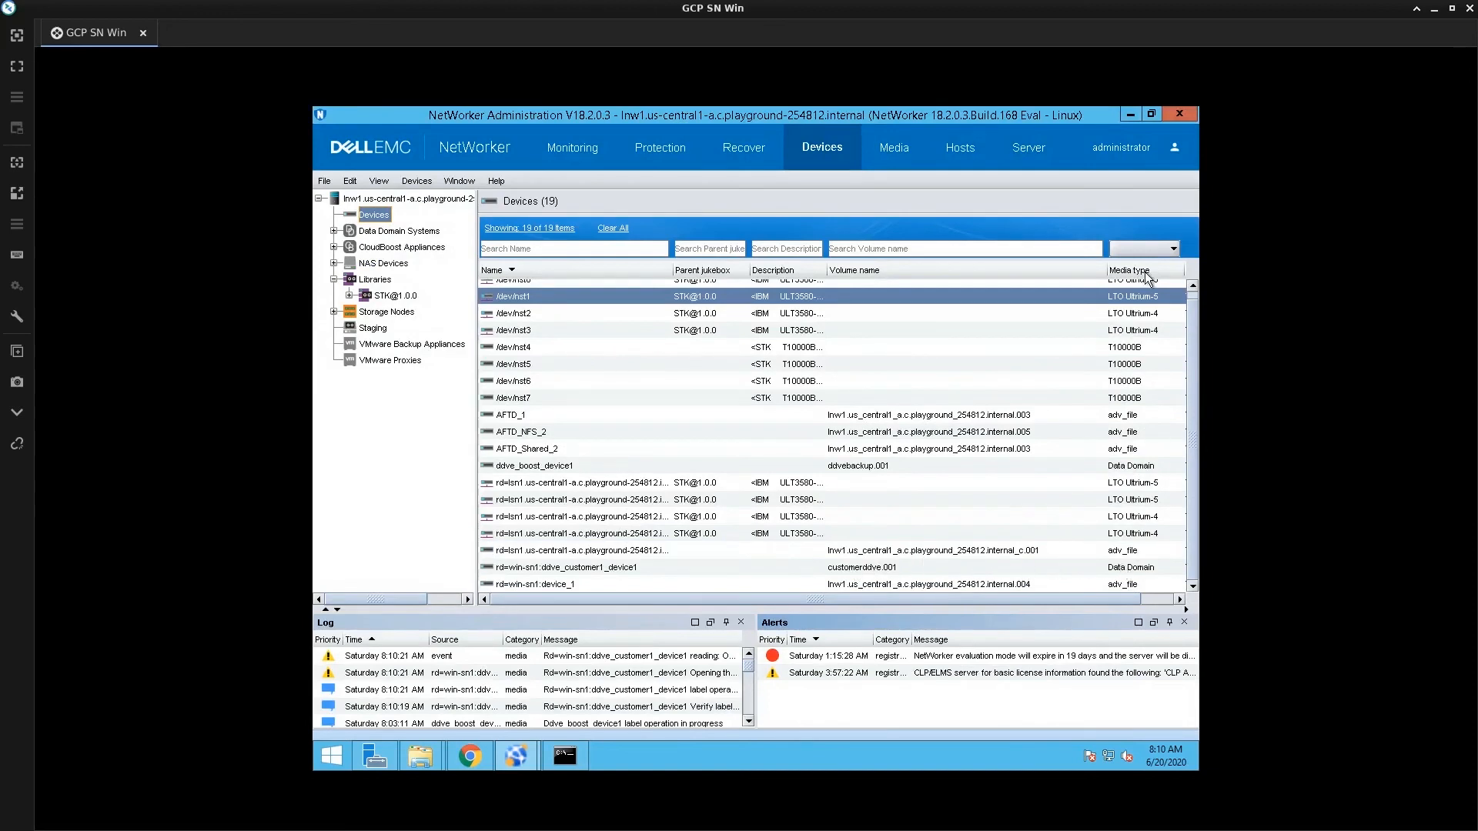
{"action": "left_click", "coordinate": [1143, 271]}
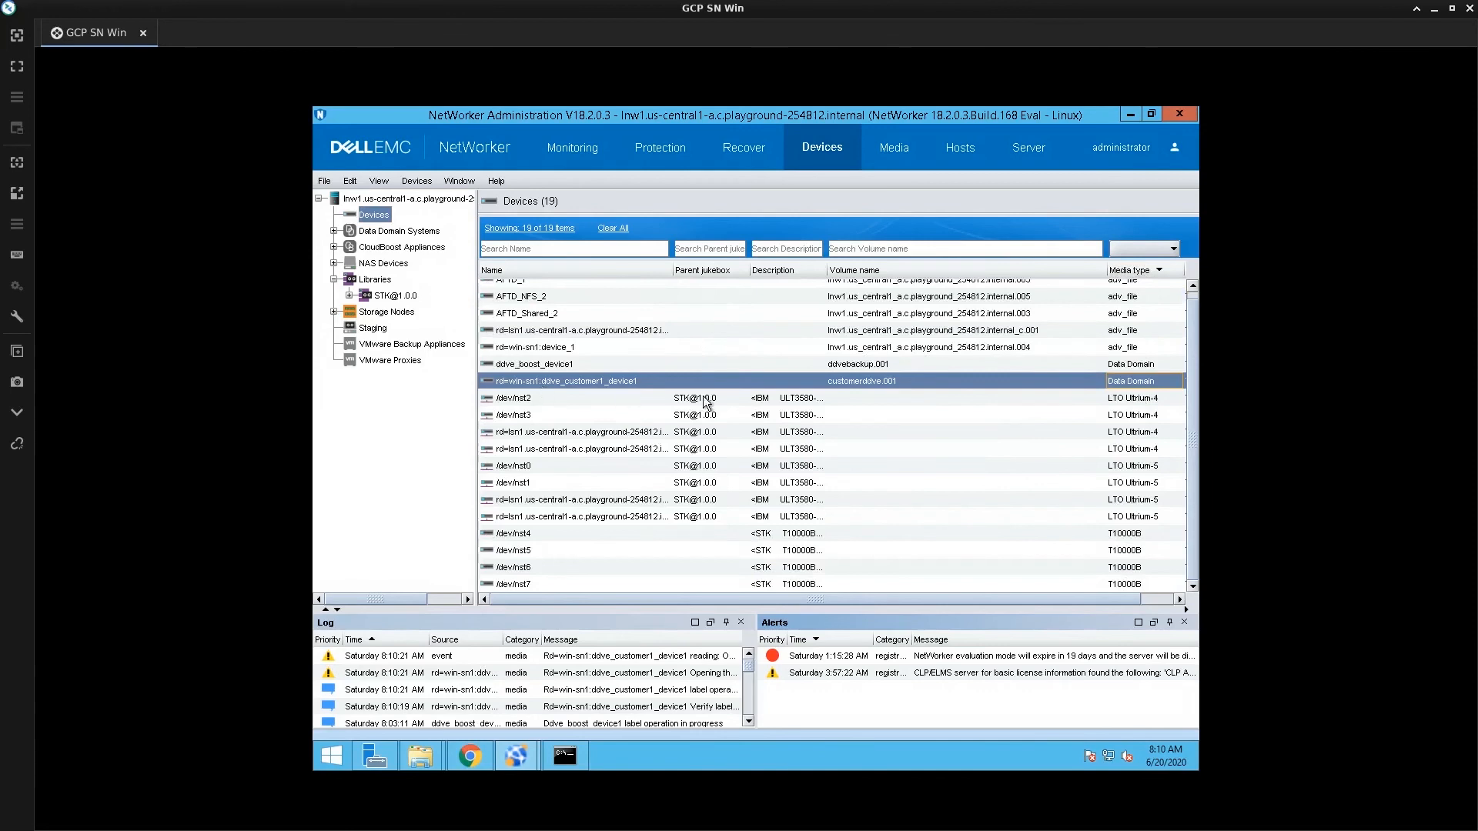
{"action": "left_click", "coordinate": [624, 382]}
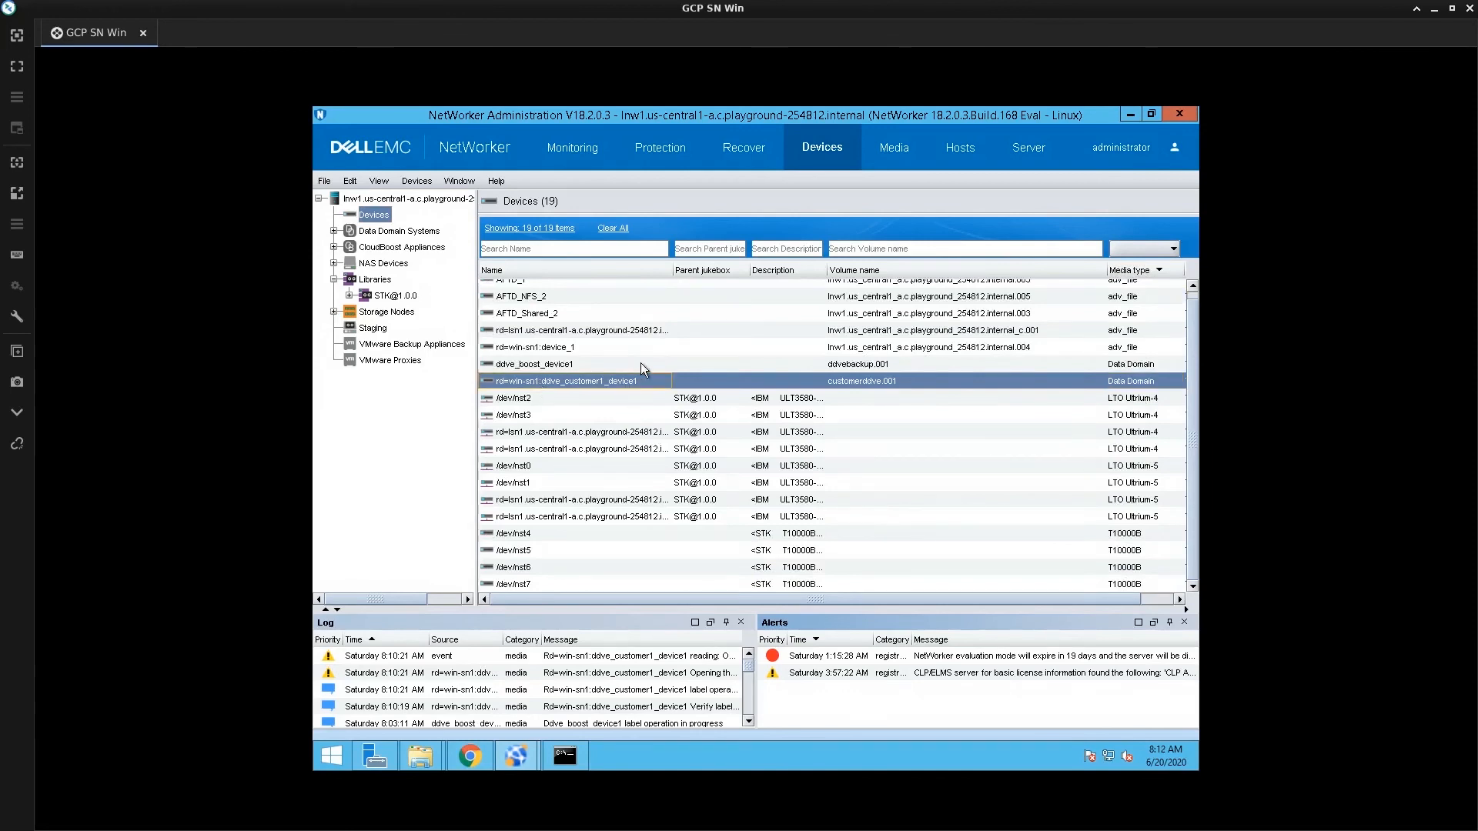
{"action": "left_click", "coordinate": [640, 362]}
{"action": "right_click", "coordinate": [640, 362]}
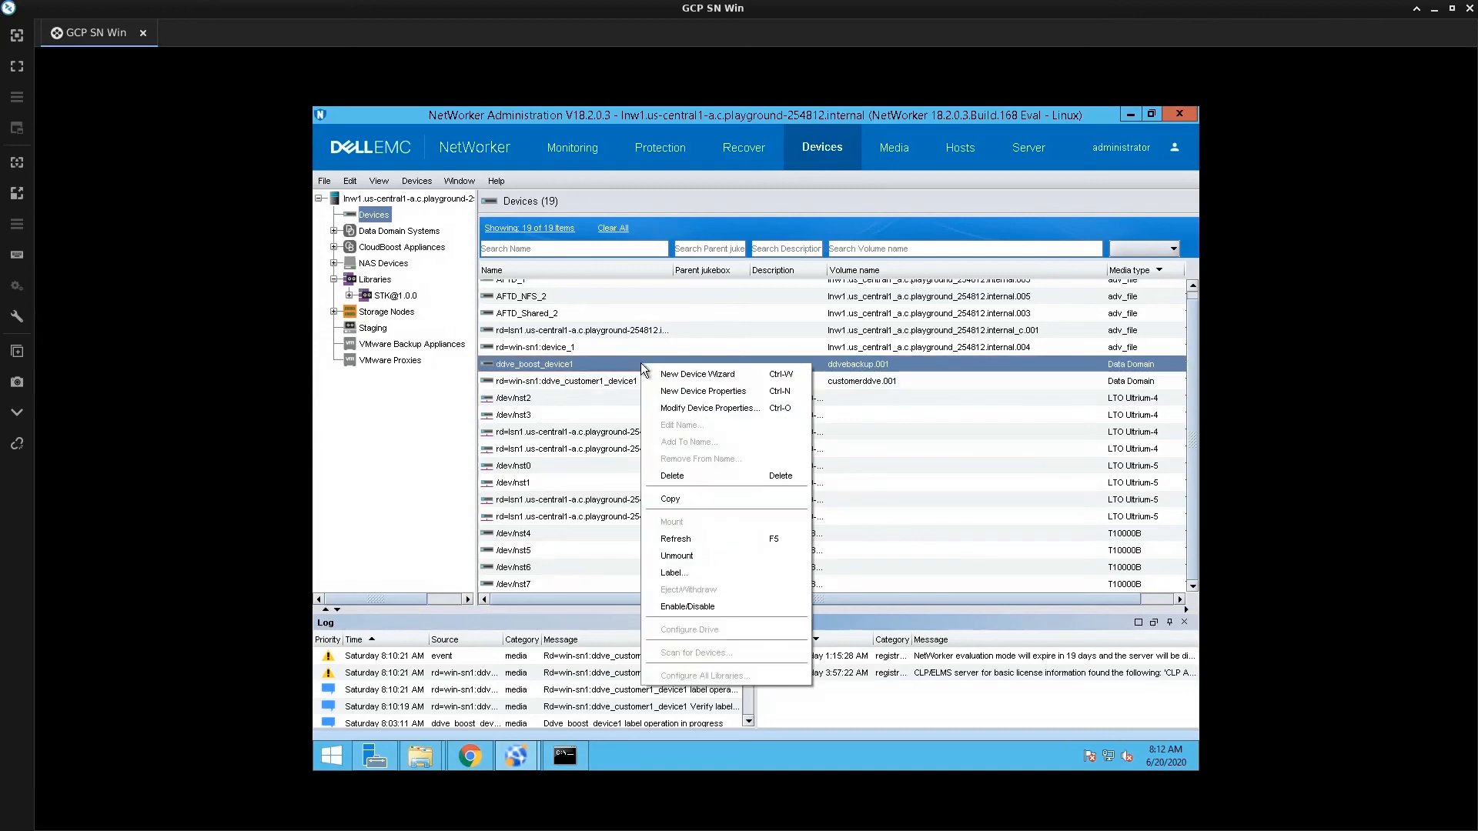
{"action": "left_click", "coordinate": [659, 571]}
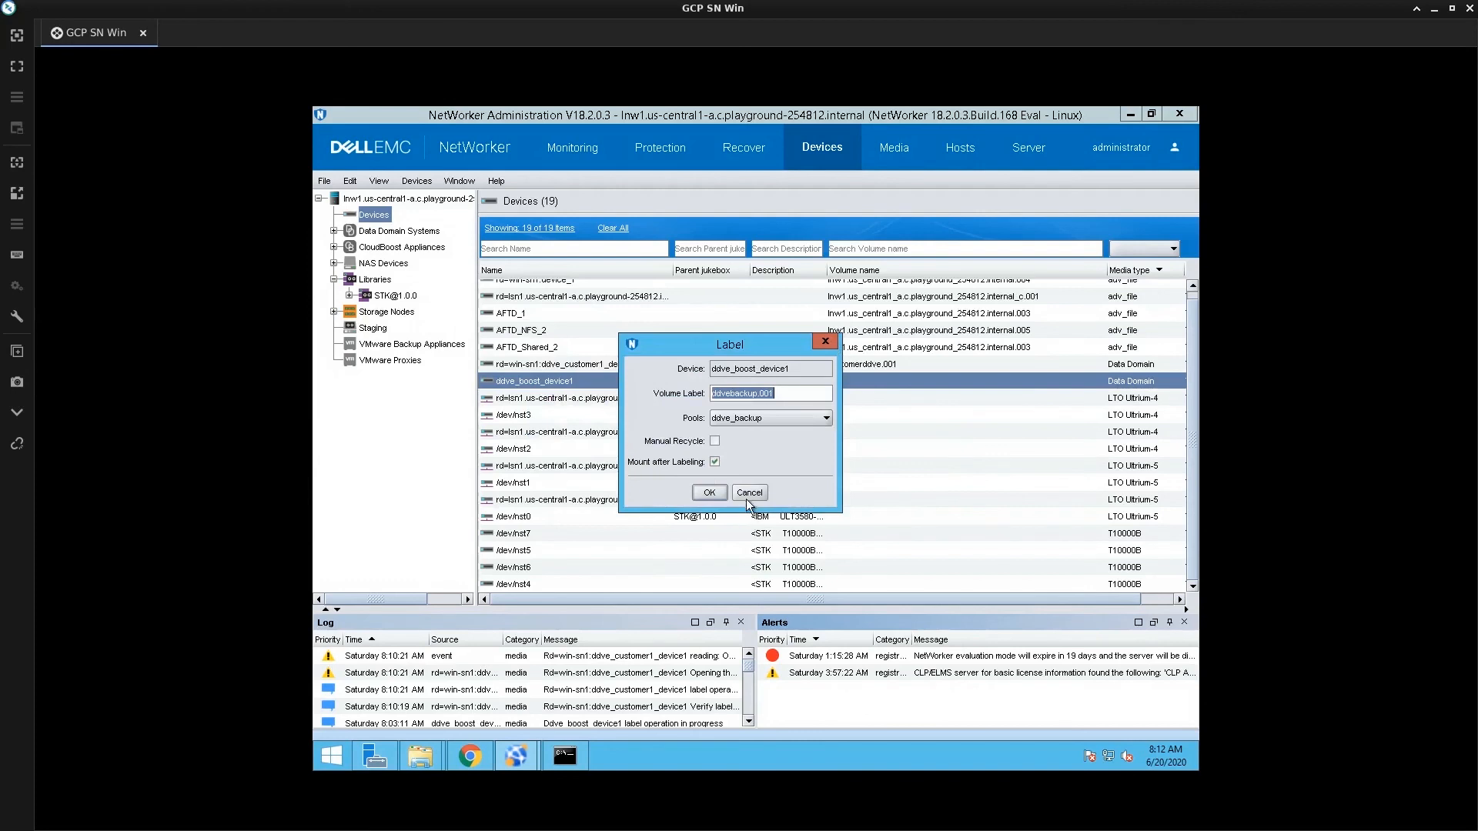
{"action": "left_click", "coordinate": [746, 497]}
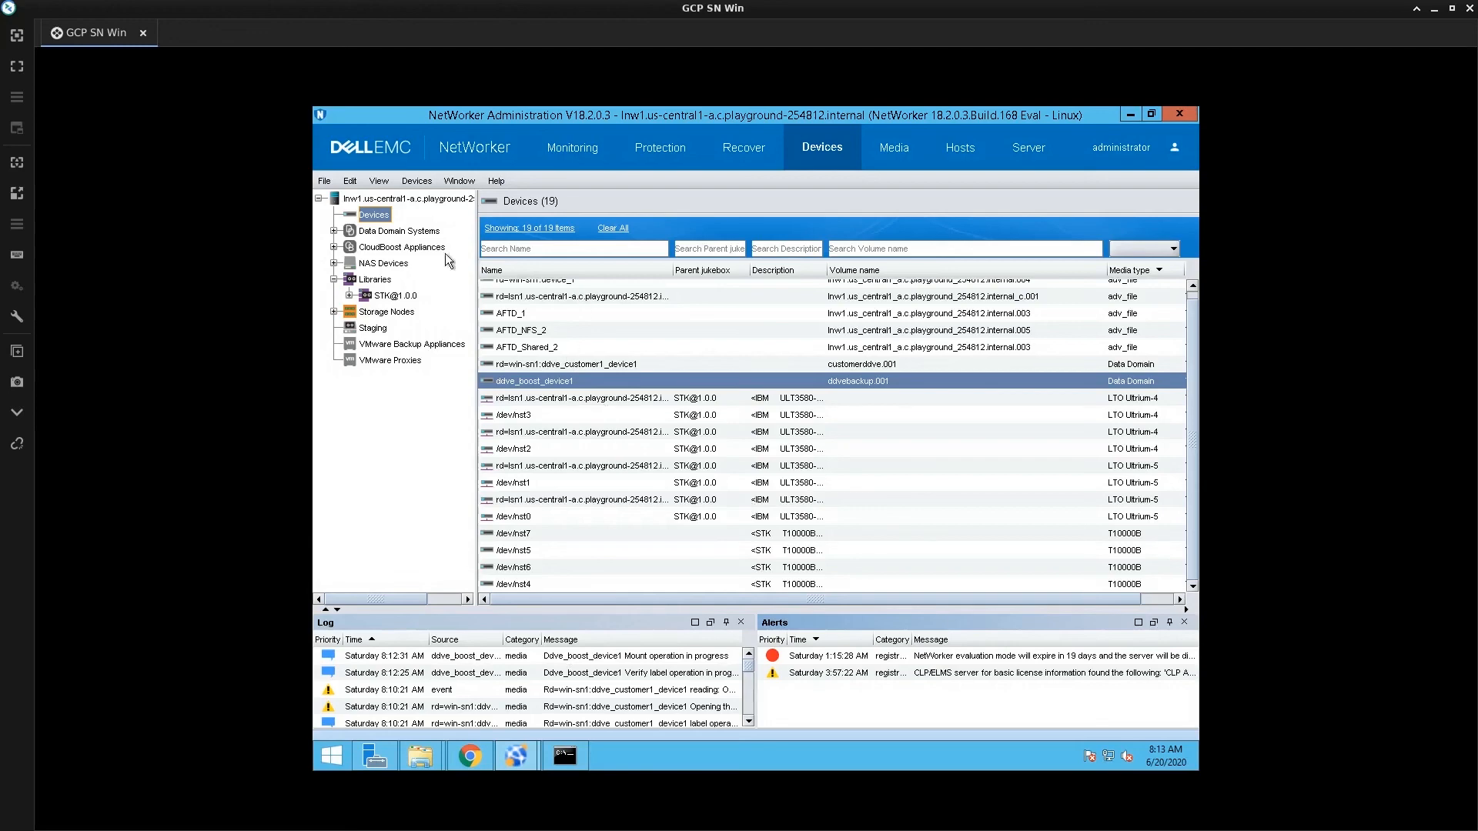
{"action": "double_click", "coordinate": [393, 199]}
{"action": "left_click", "coordinate": [764, 631]}
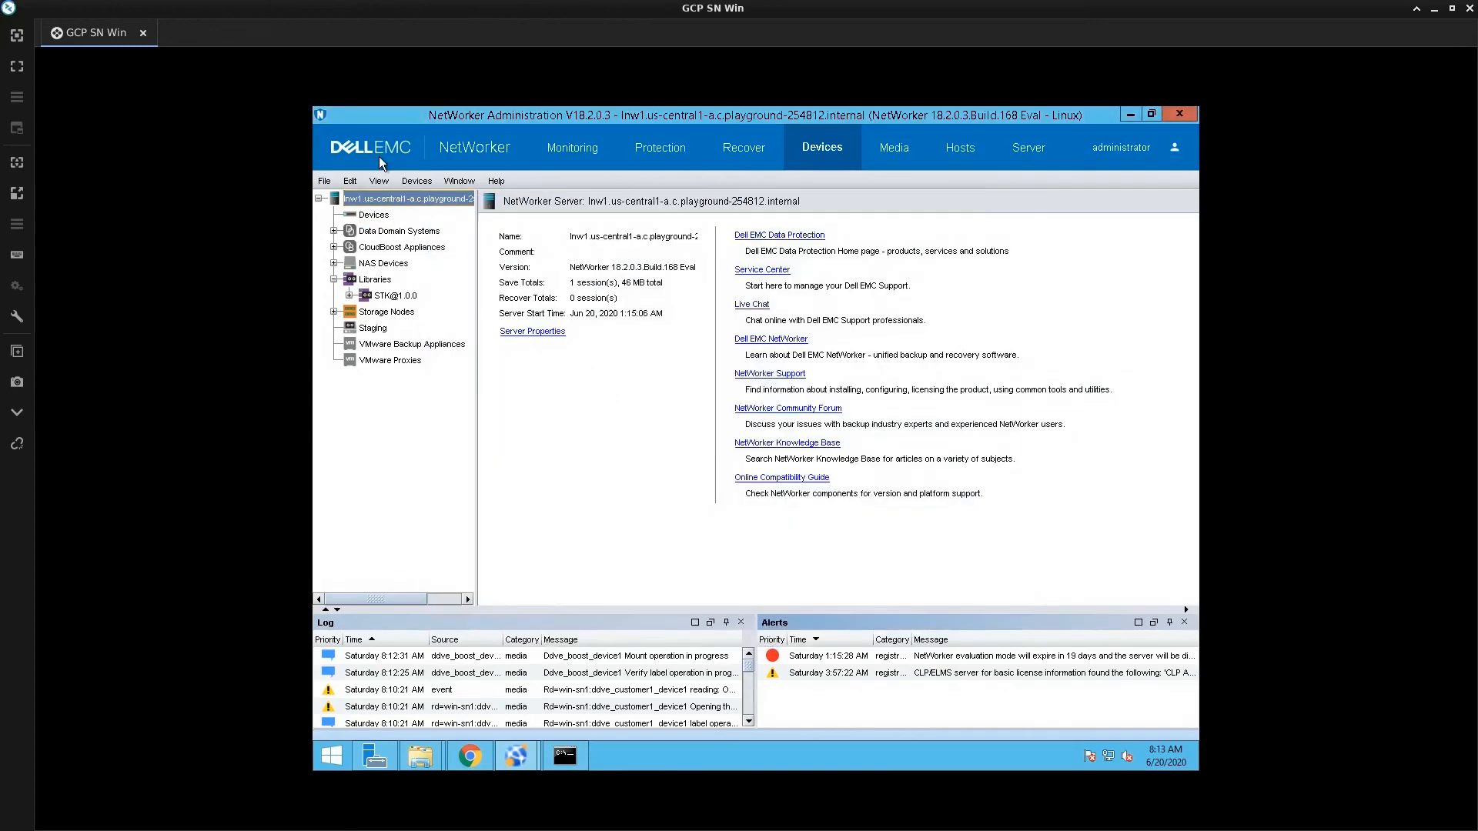
{"action": "left_click", "coordinate": [378, 180]}
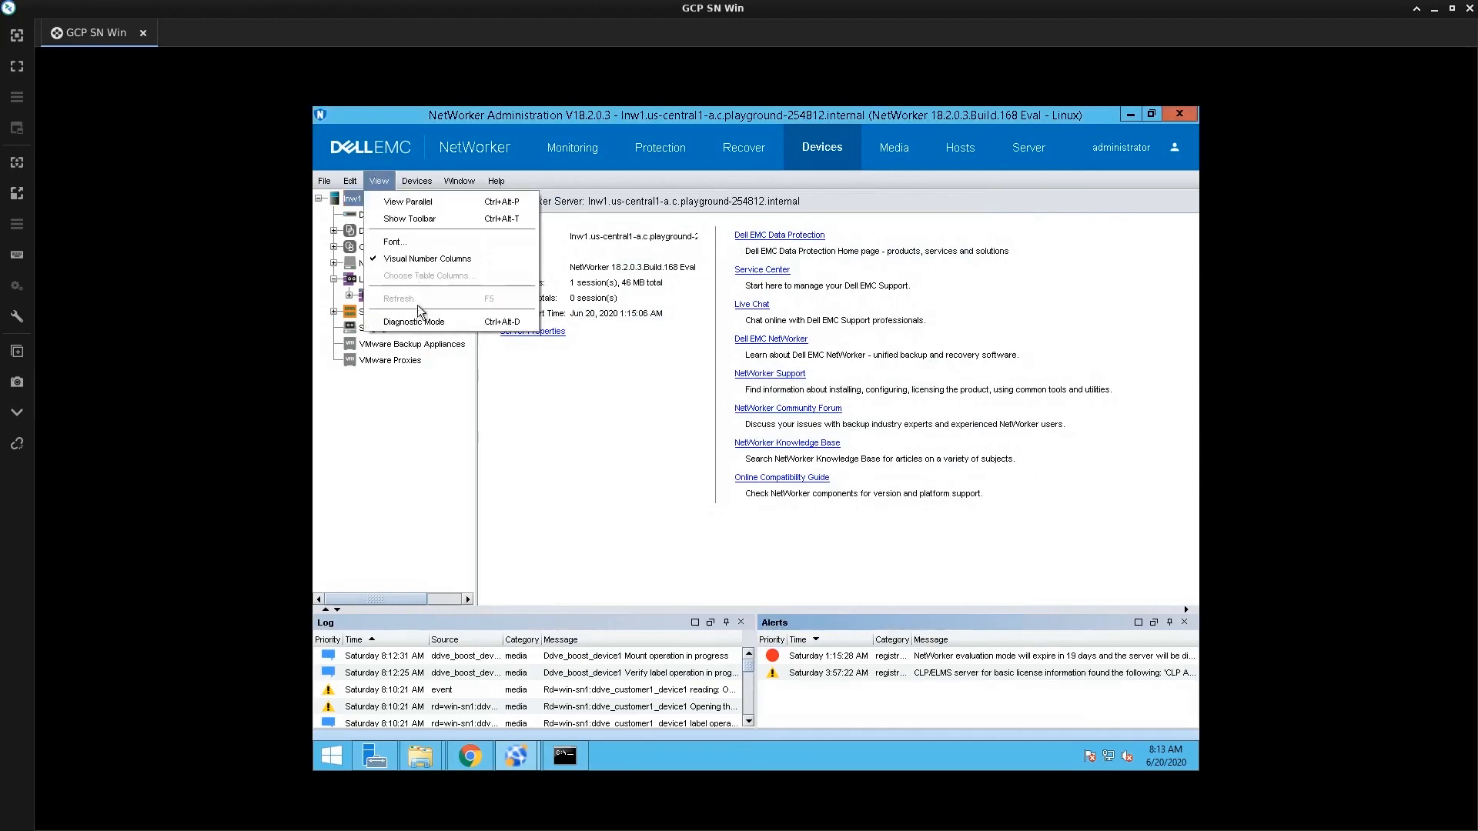
{"action": "left_click", "coordinate": [465, 327]}
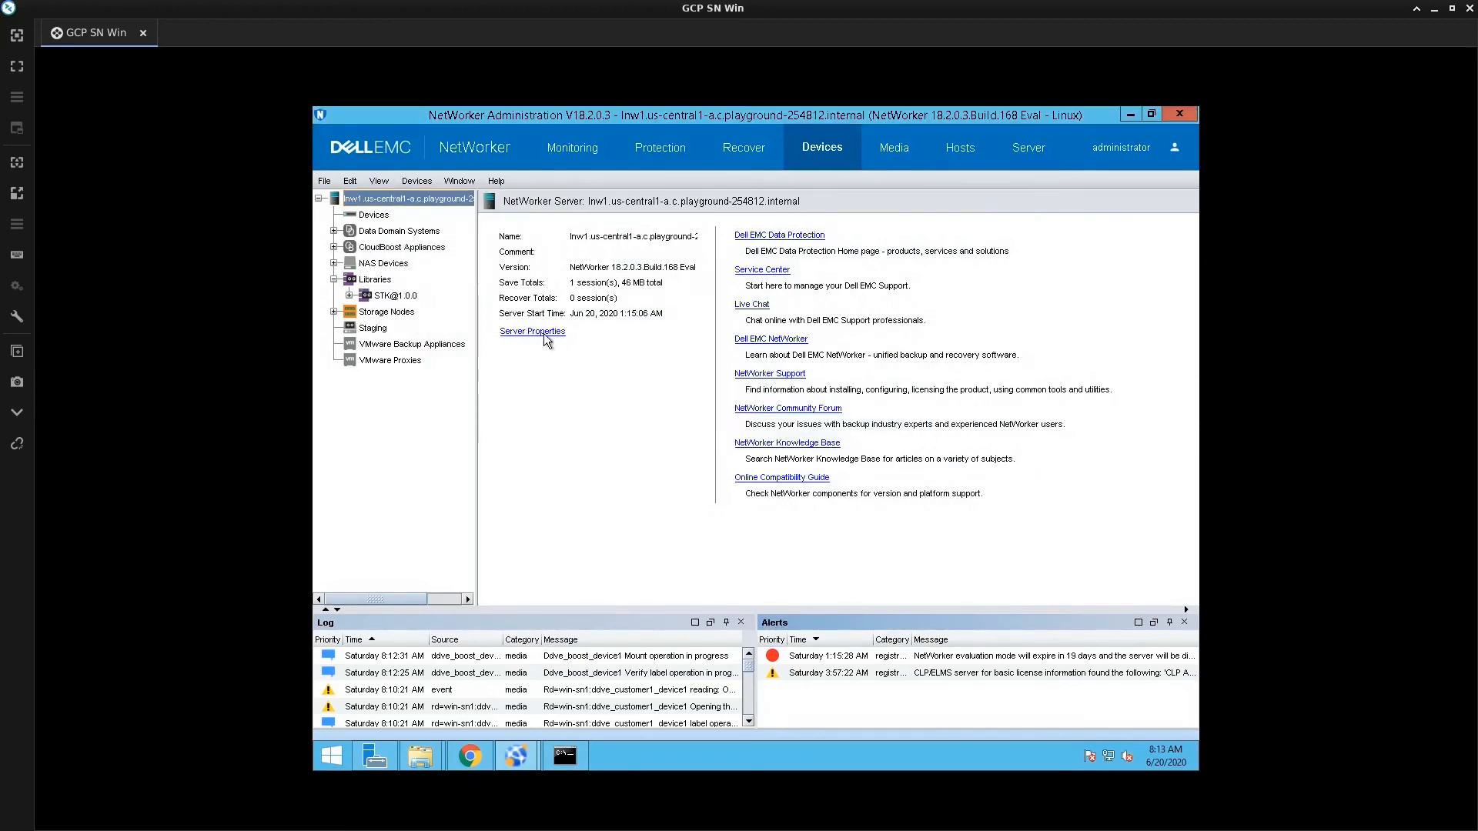
{"action": "left_click", "coordinate": [544, 337]}
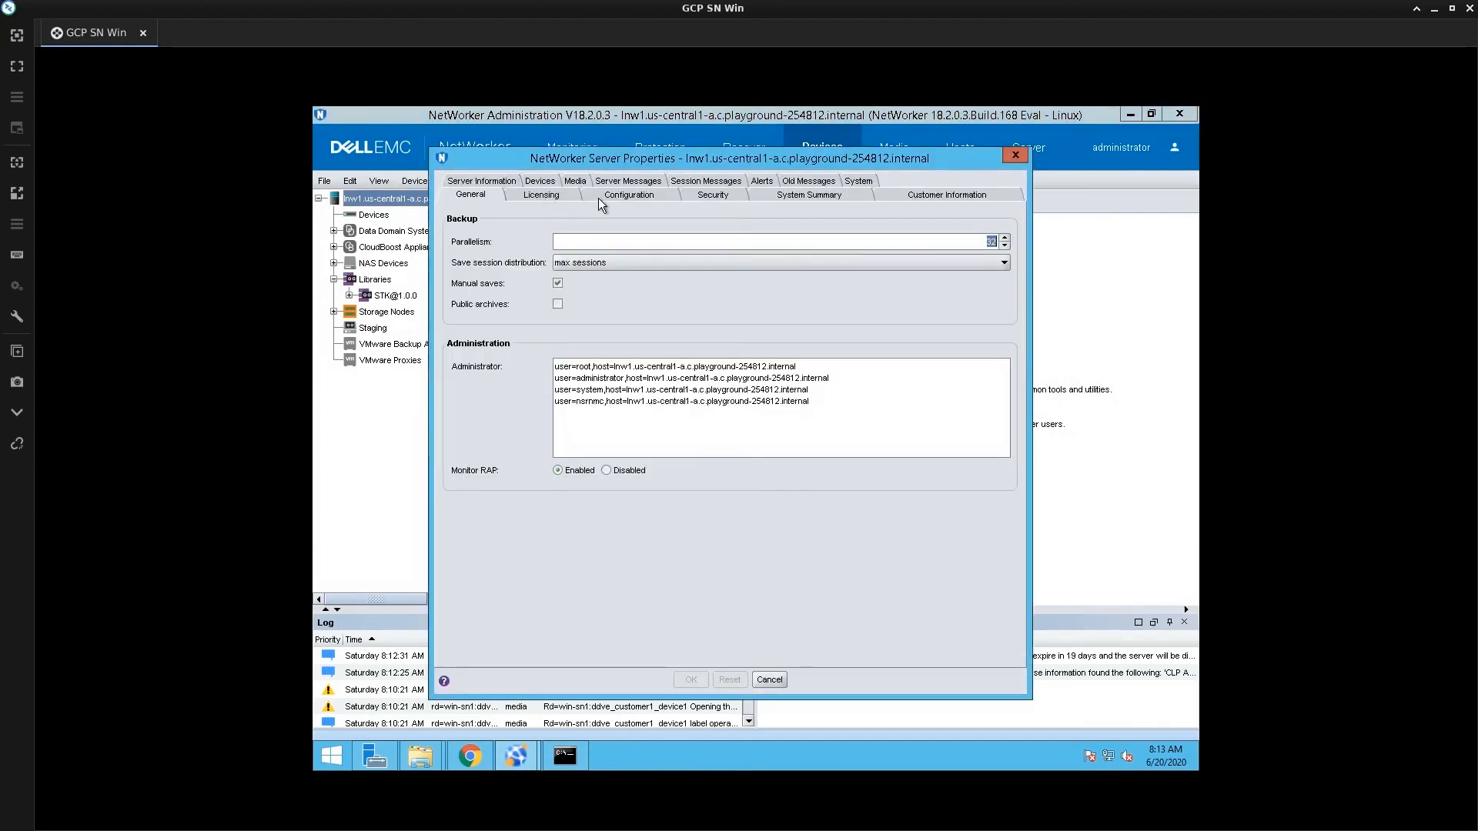
{"action": "left_click", "coordinate": [598, 197]}
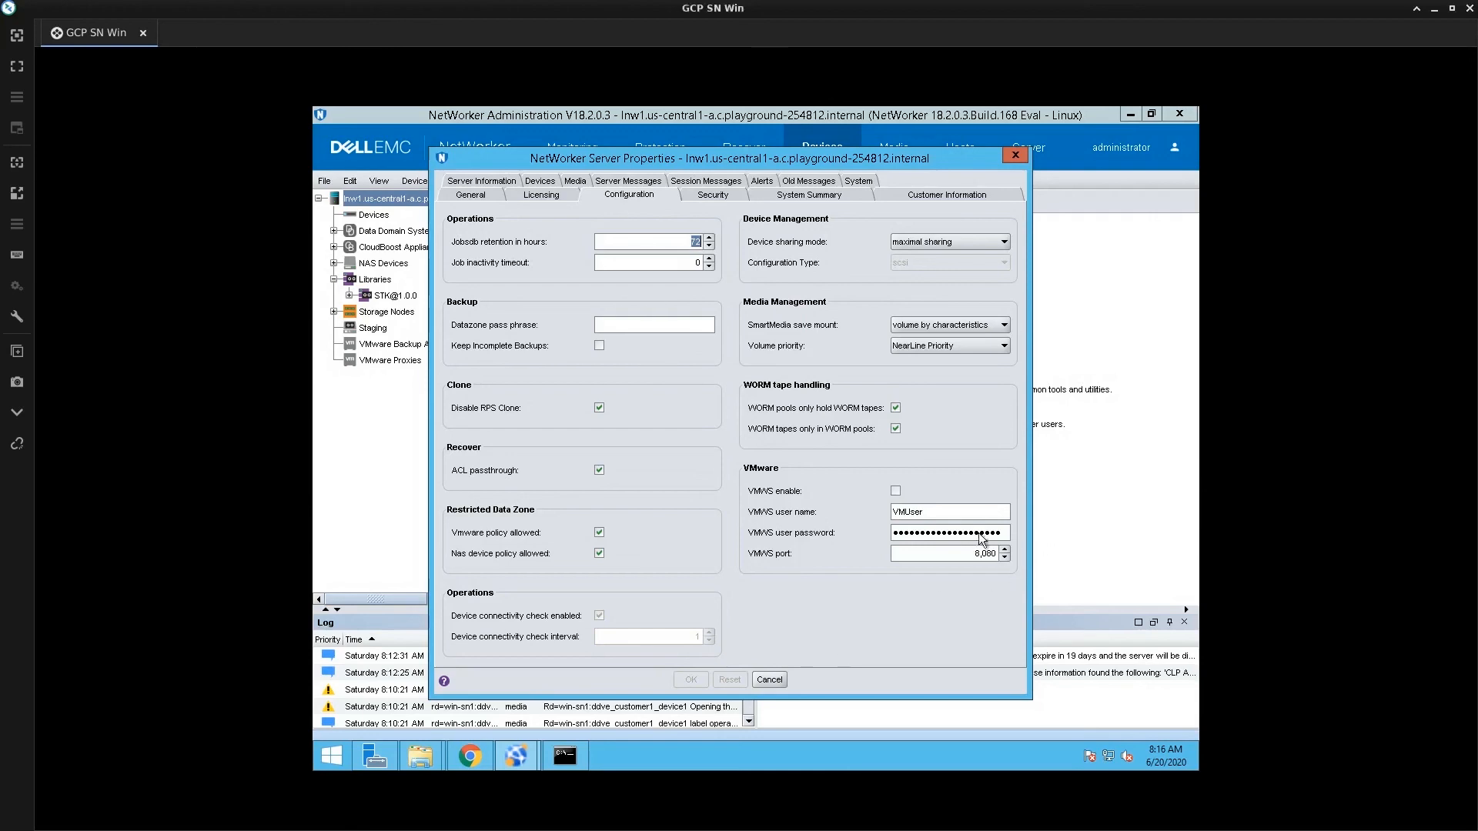
{"action": "left_click", "coordinate": [772, 682]}
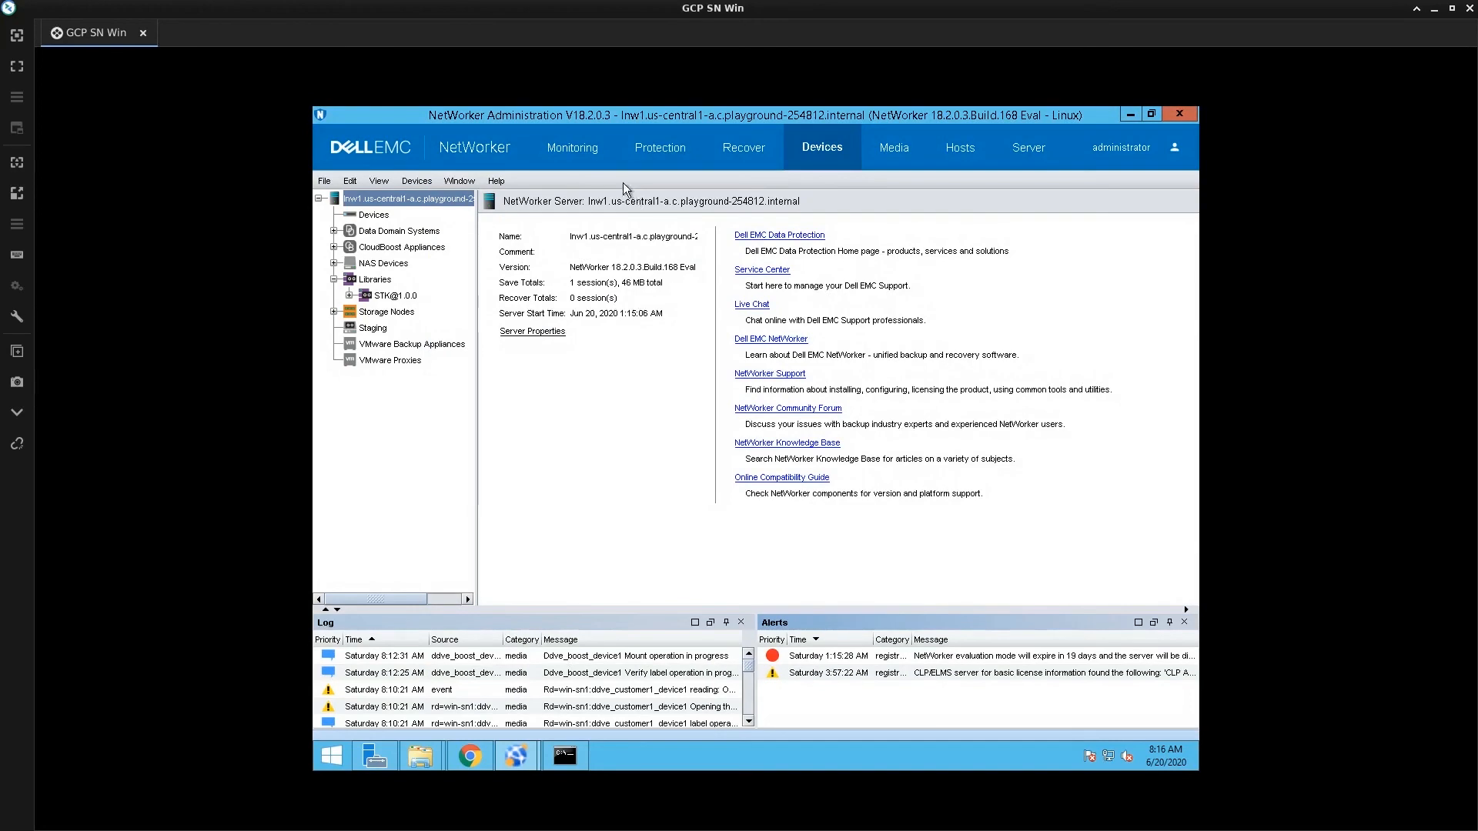
Start the Bronze policy's Filesystem workflow and follow its save session in Monitoring
{"action": "left_click", "coordinate": [590, 159]}
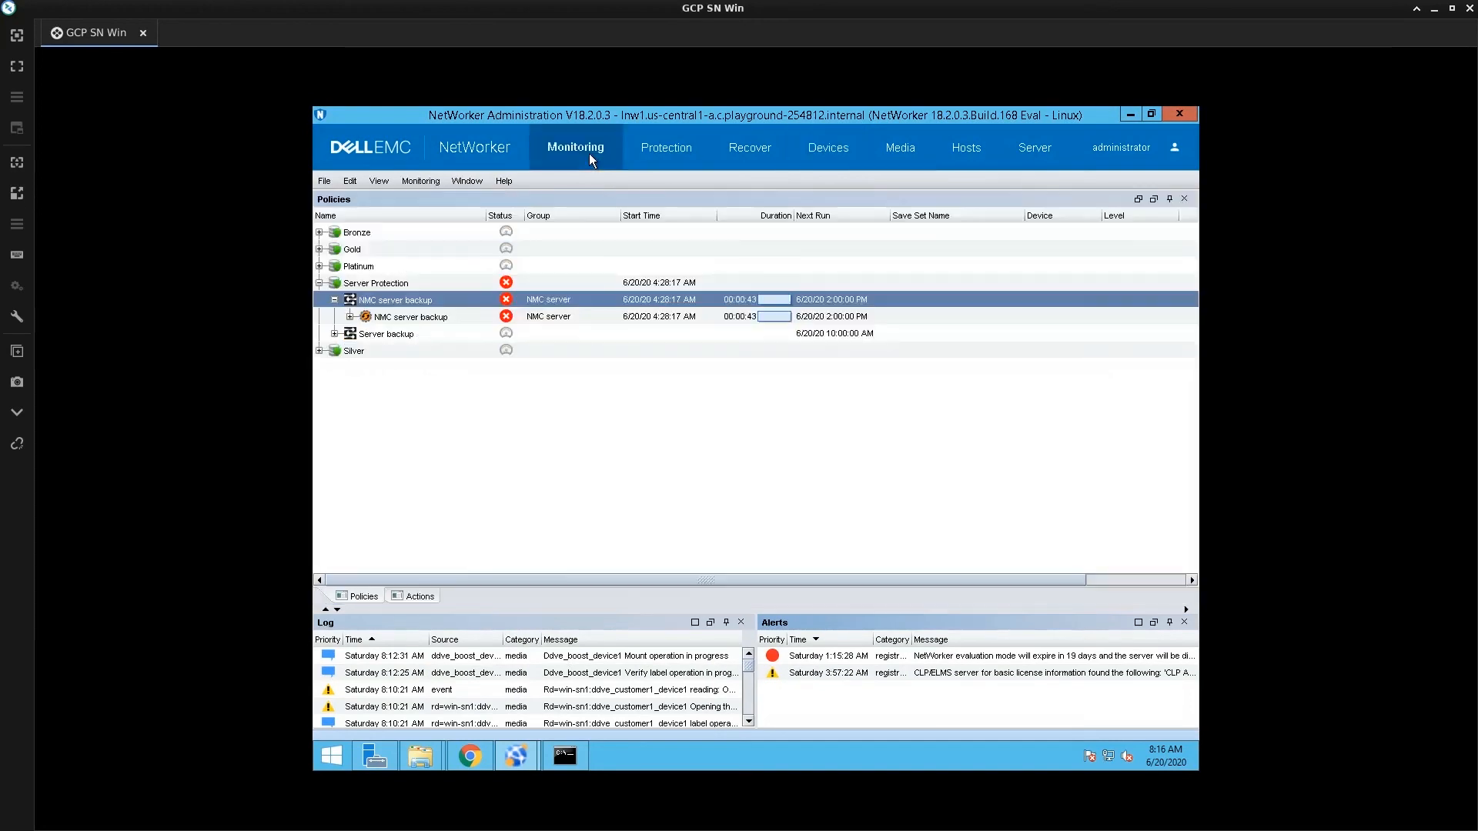
{"action": "left_click", "coordinate": [676, 145]}
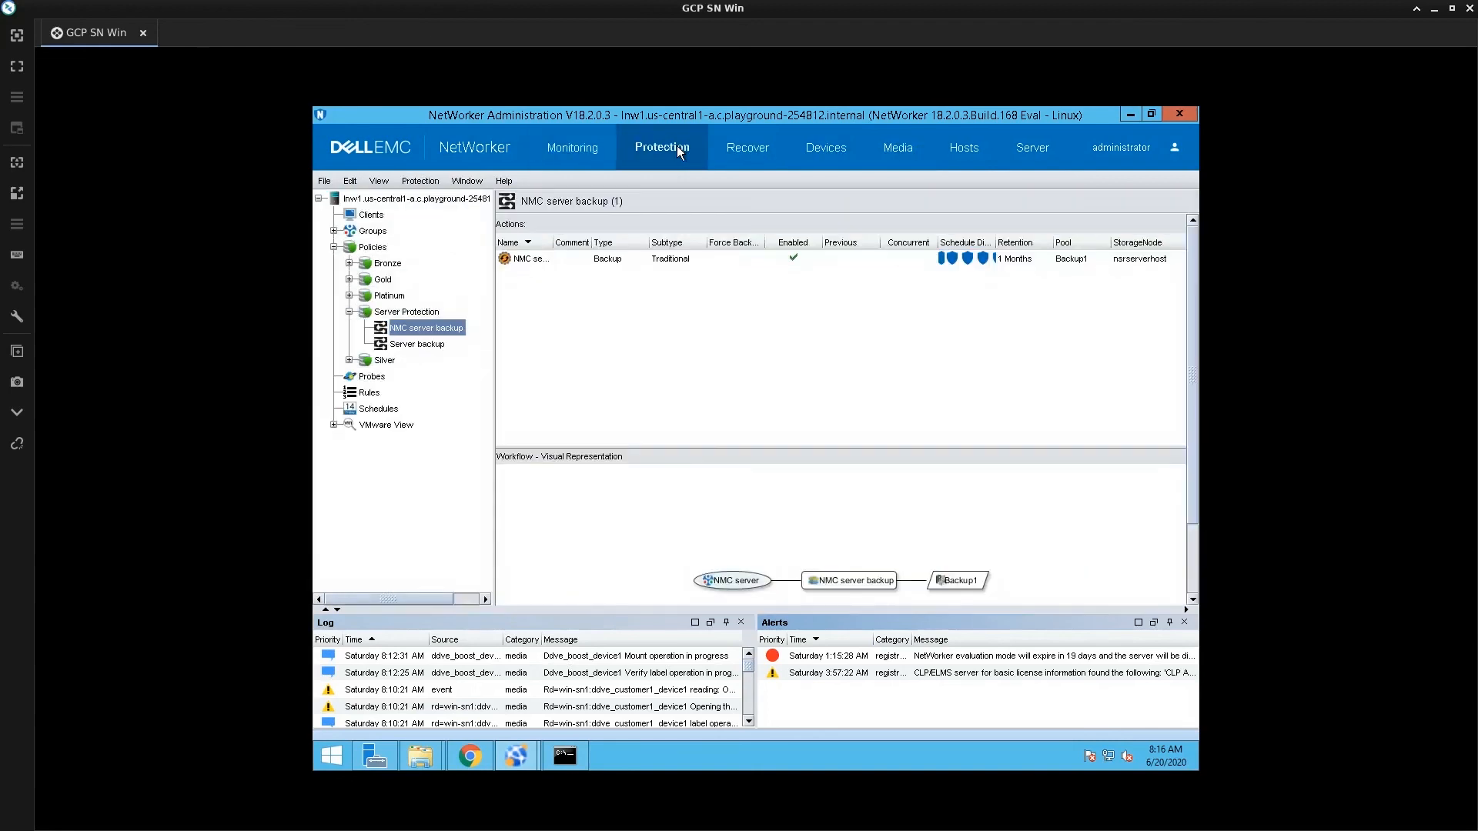
{"action": "left_click", "coordinate": [348, 262]}
{"action": "left_click", "coordinate": [409, 295]}
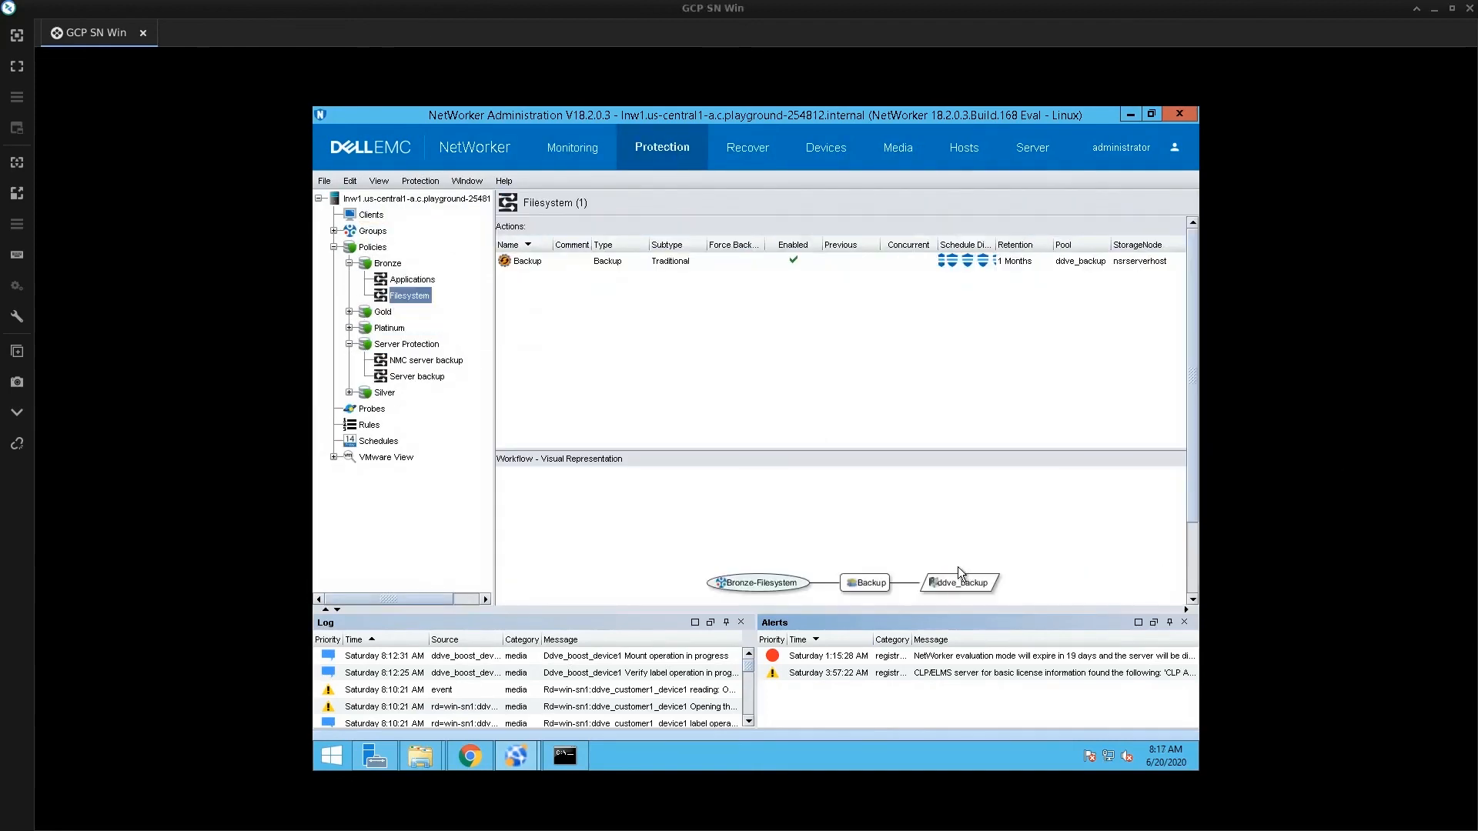
{"action": "right_click", "coordinate": [421, 299]}
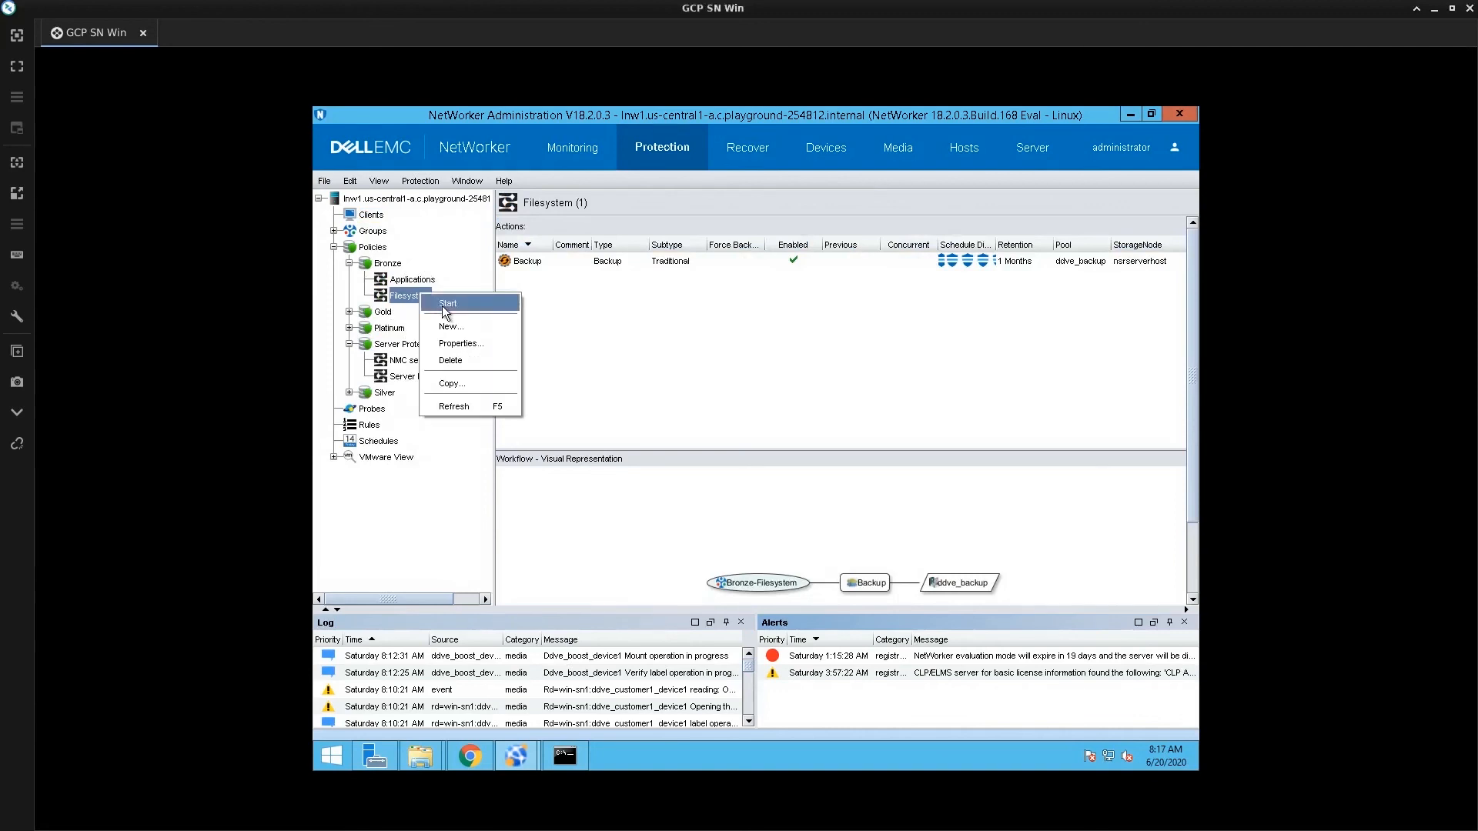
{"action": "left_click", "coordinate": [446, 305]}
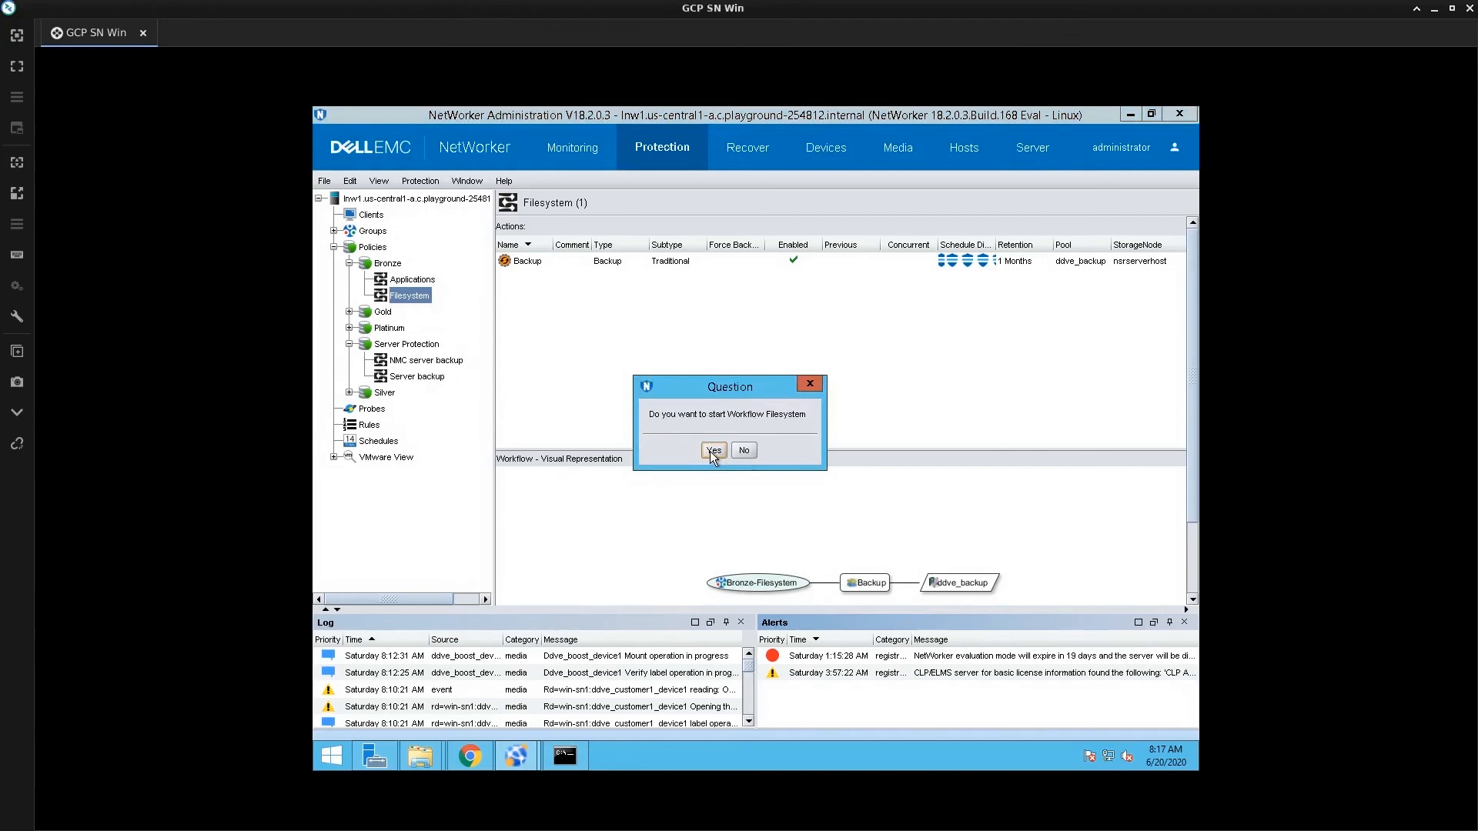
{"action": "left_click", "coordinate": [712, 451]}
{"action": "left_click", "coordinate": [600, 136]}
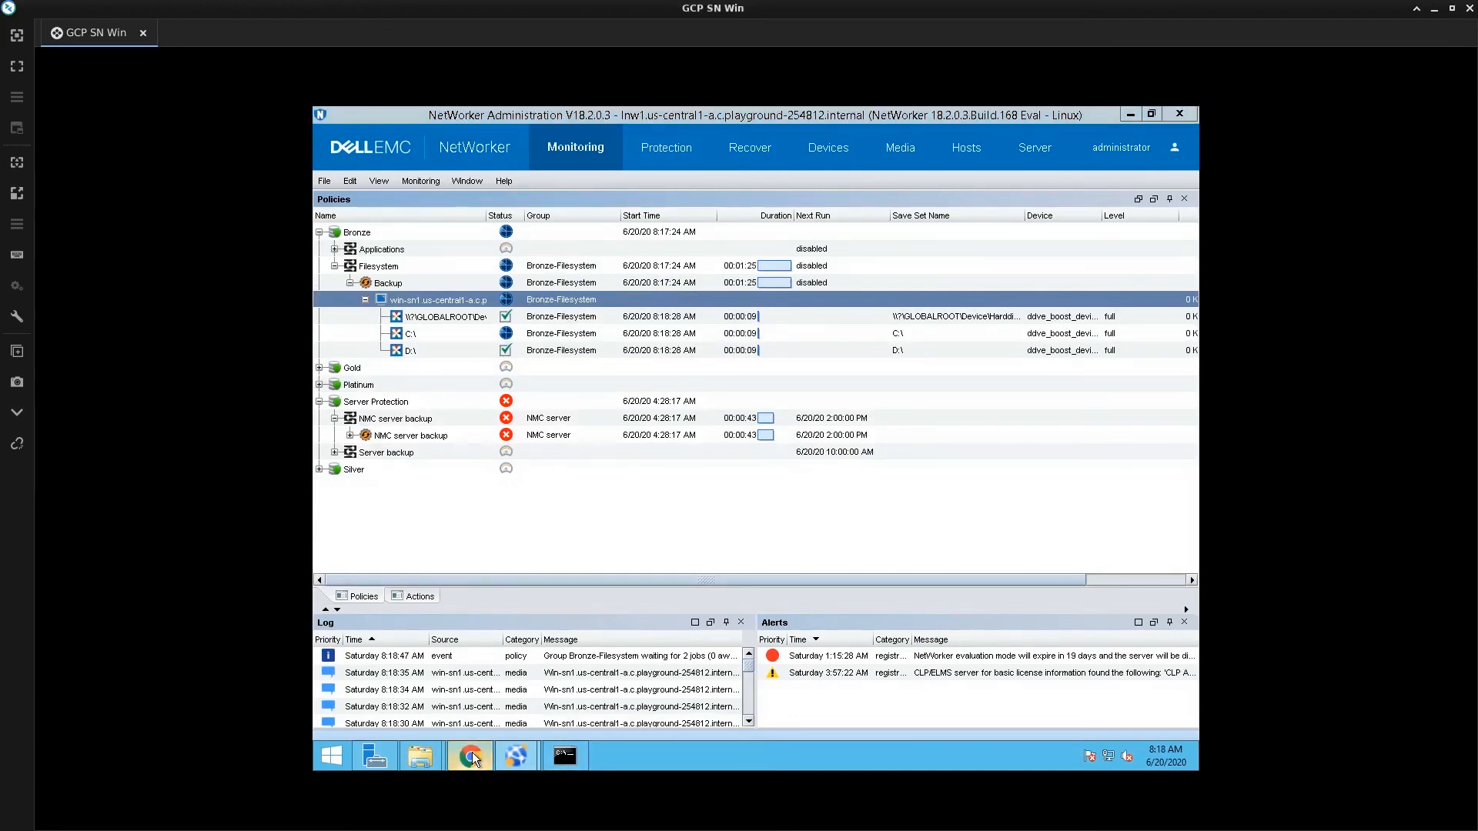
Show DD Boost active connections in DD System Manager, listing win-sn1 on NetWorker 18.2.0.3
{"action": "left_click", "coordinate": [472, 751]}
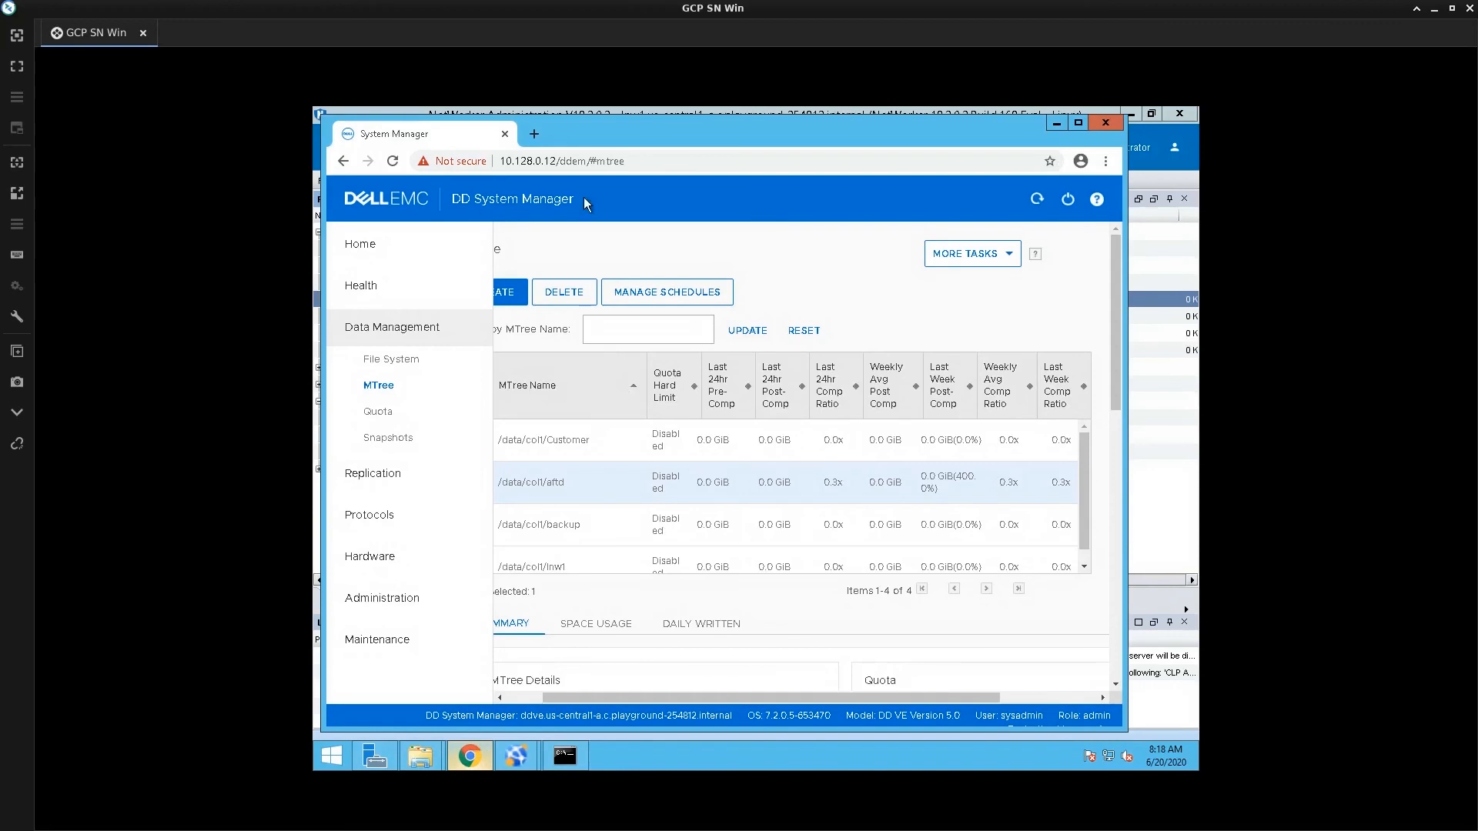
{"action": "left_click", "coordinate": [386, 523]}
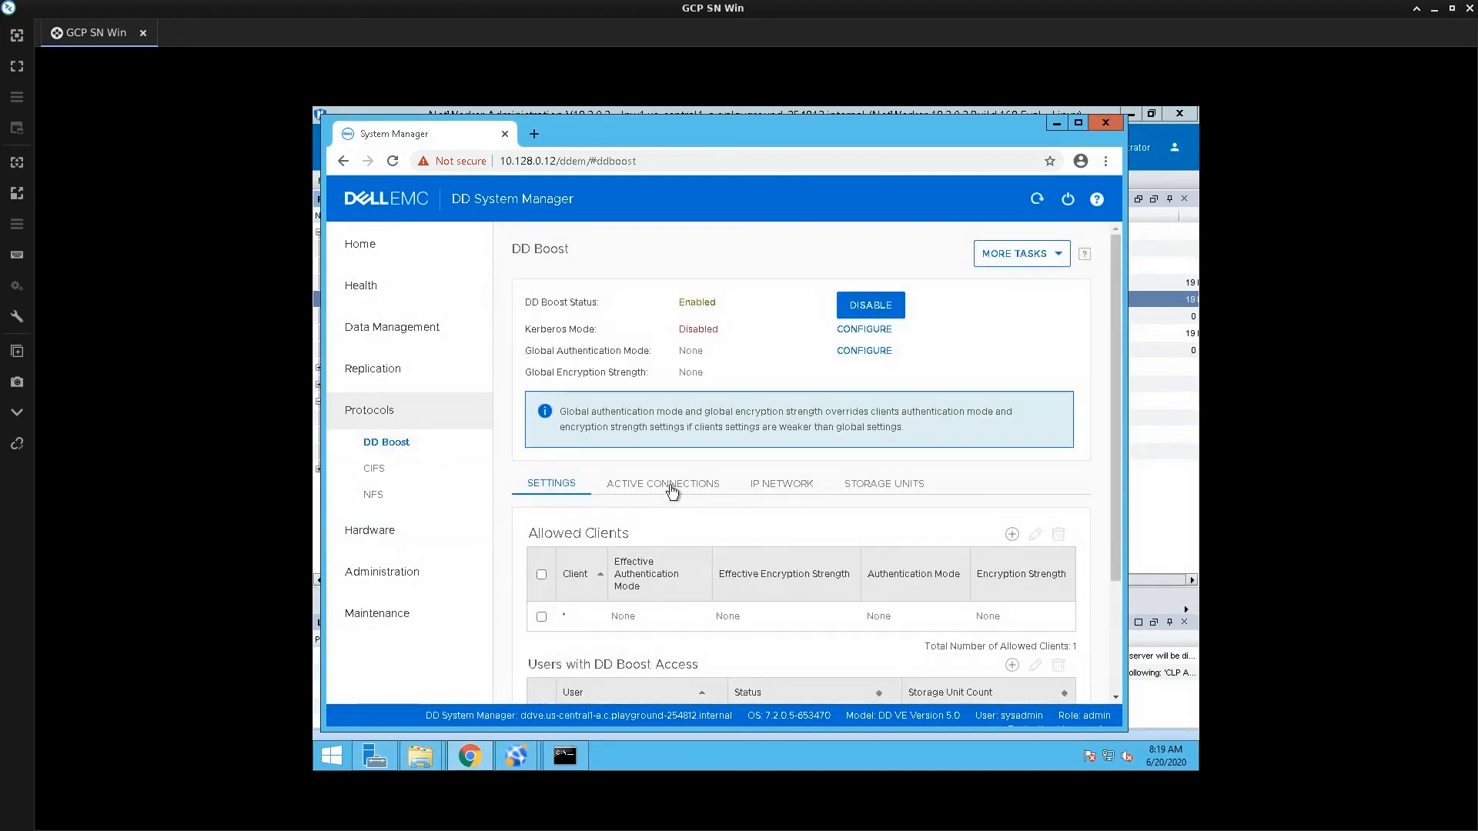
{"action": "left_click", "coordinate": [671, 485]}
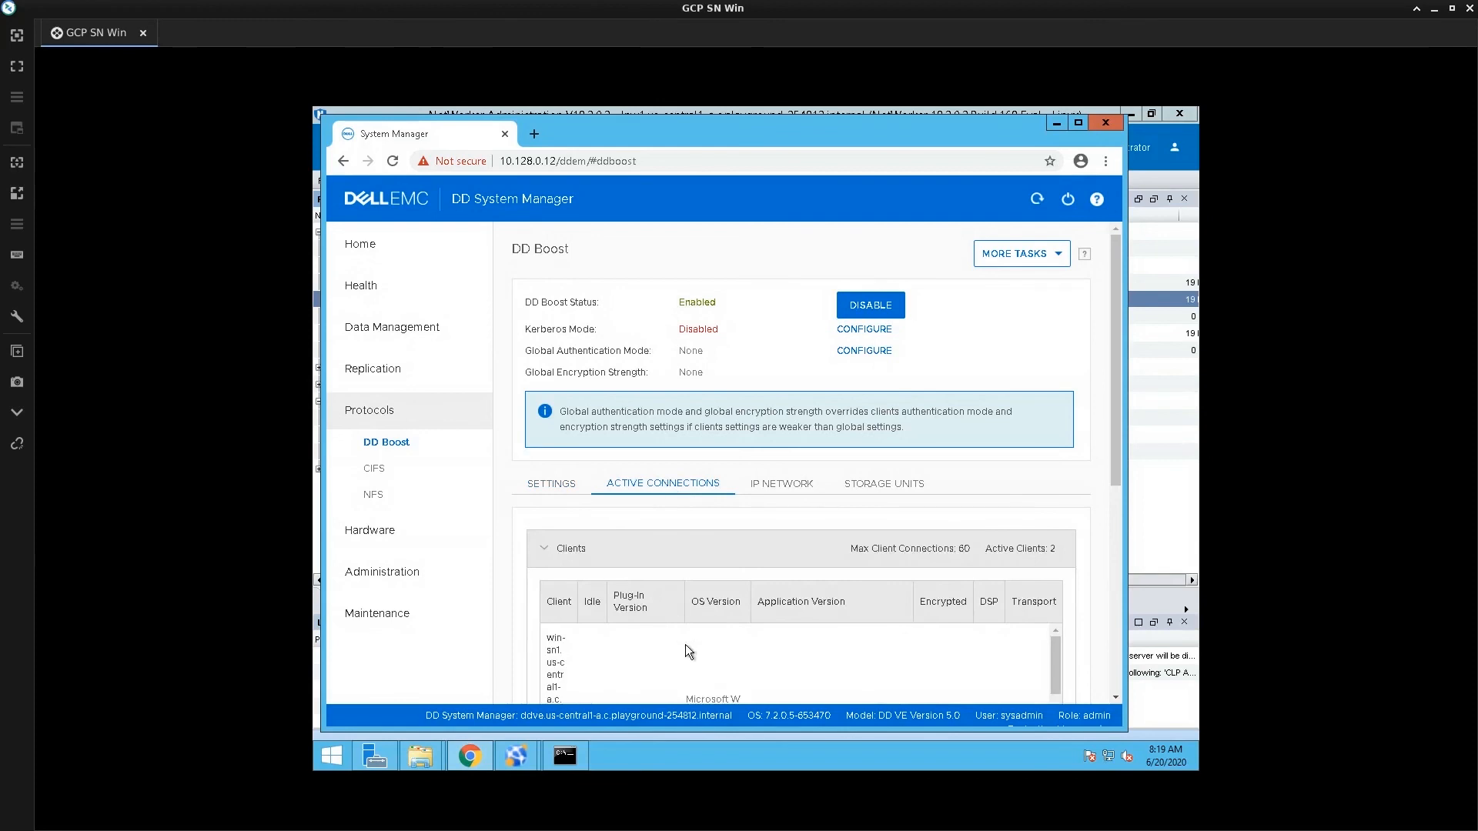
{"action": "scroll", "coordinate": [1113, 457], "scroll_direction": "down", "scroll_amount": 3}
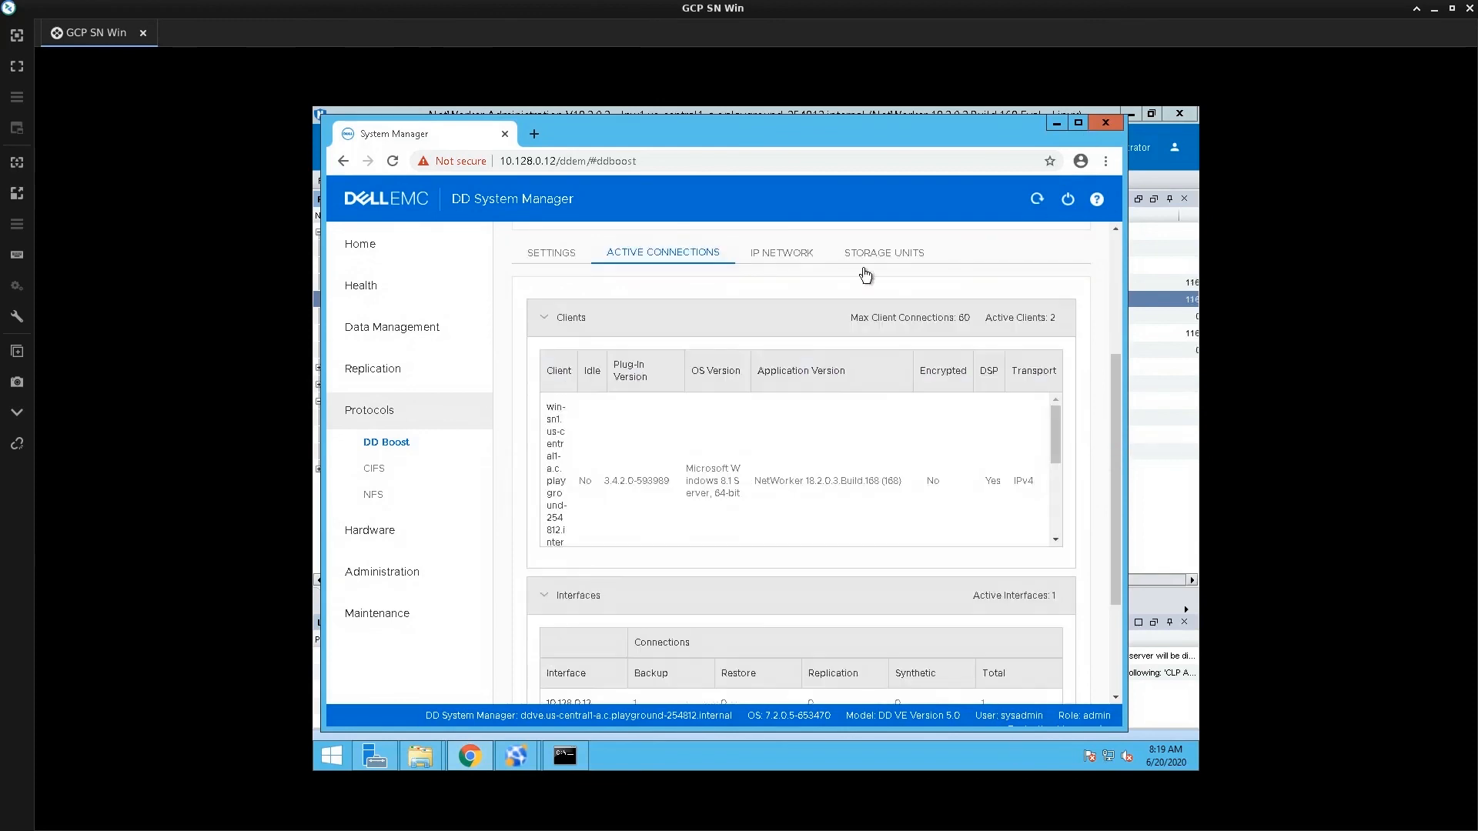
{"action": "scroll", "coordinate": [626, 481], "scroll_direction": "down", "scroll_amount": 2}
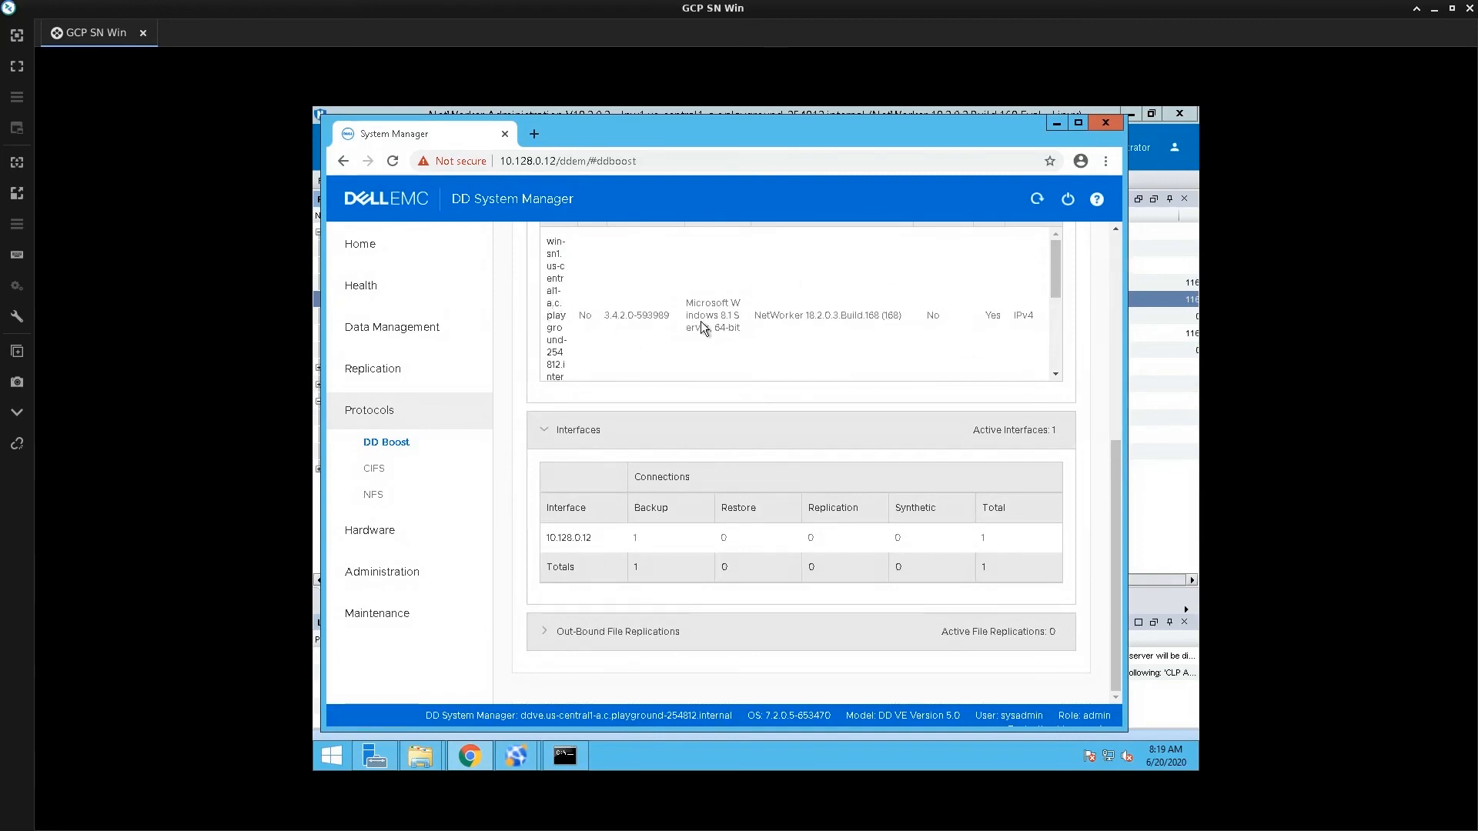
{"action": "left_click", "coordinate": [1116, 243]}
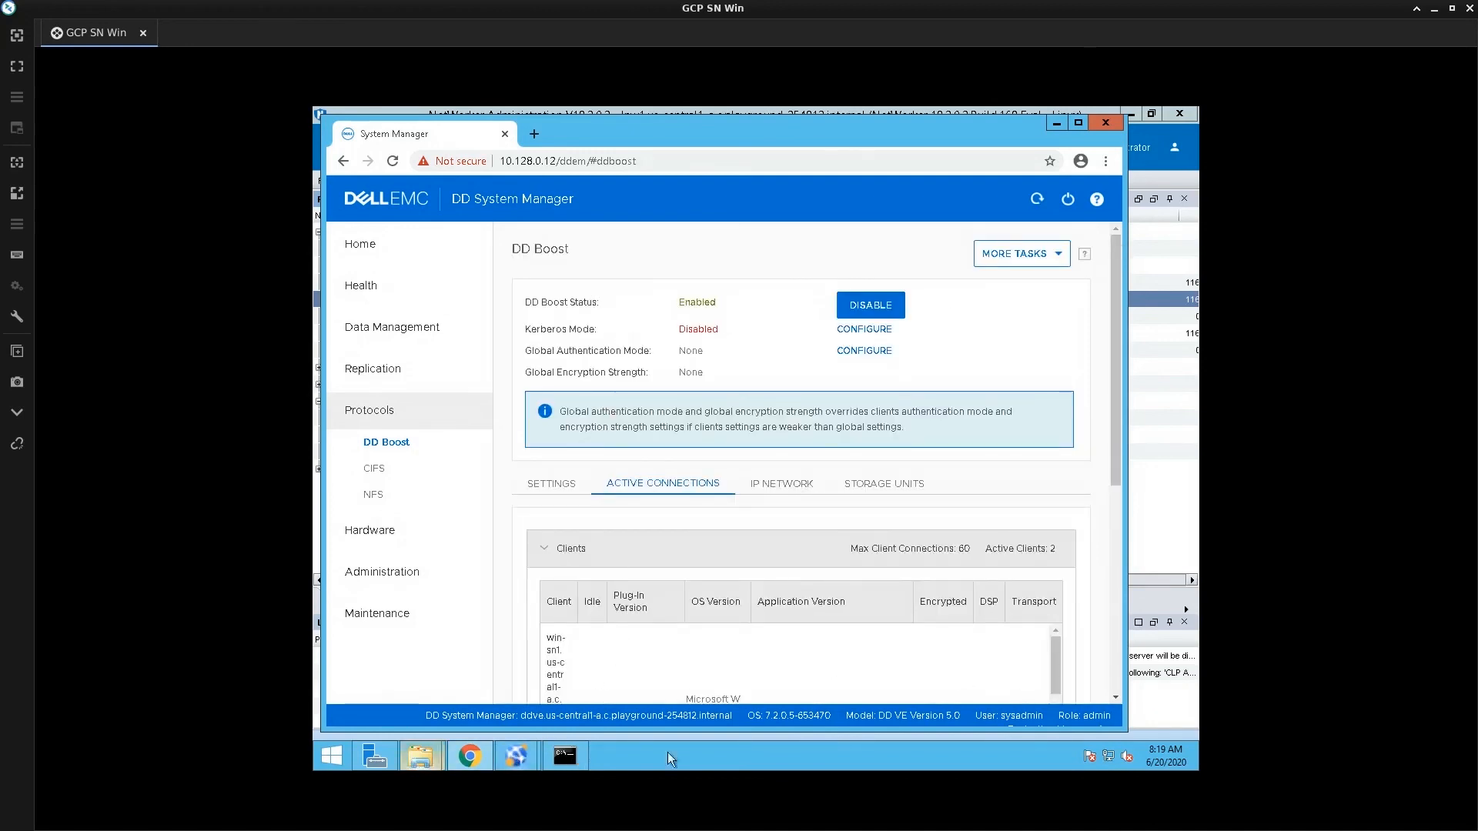
Log into the Data Domain system as sysadmin@ddve over SSH, accepting the host key
{"action": "key", "text": "alt+Tab"}
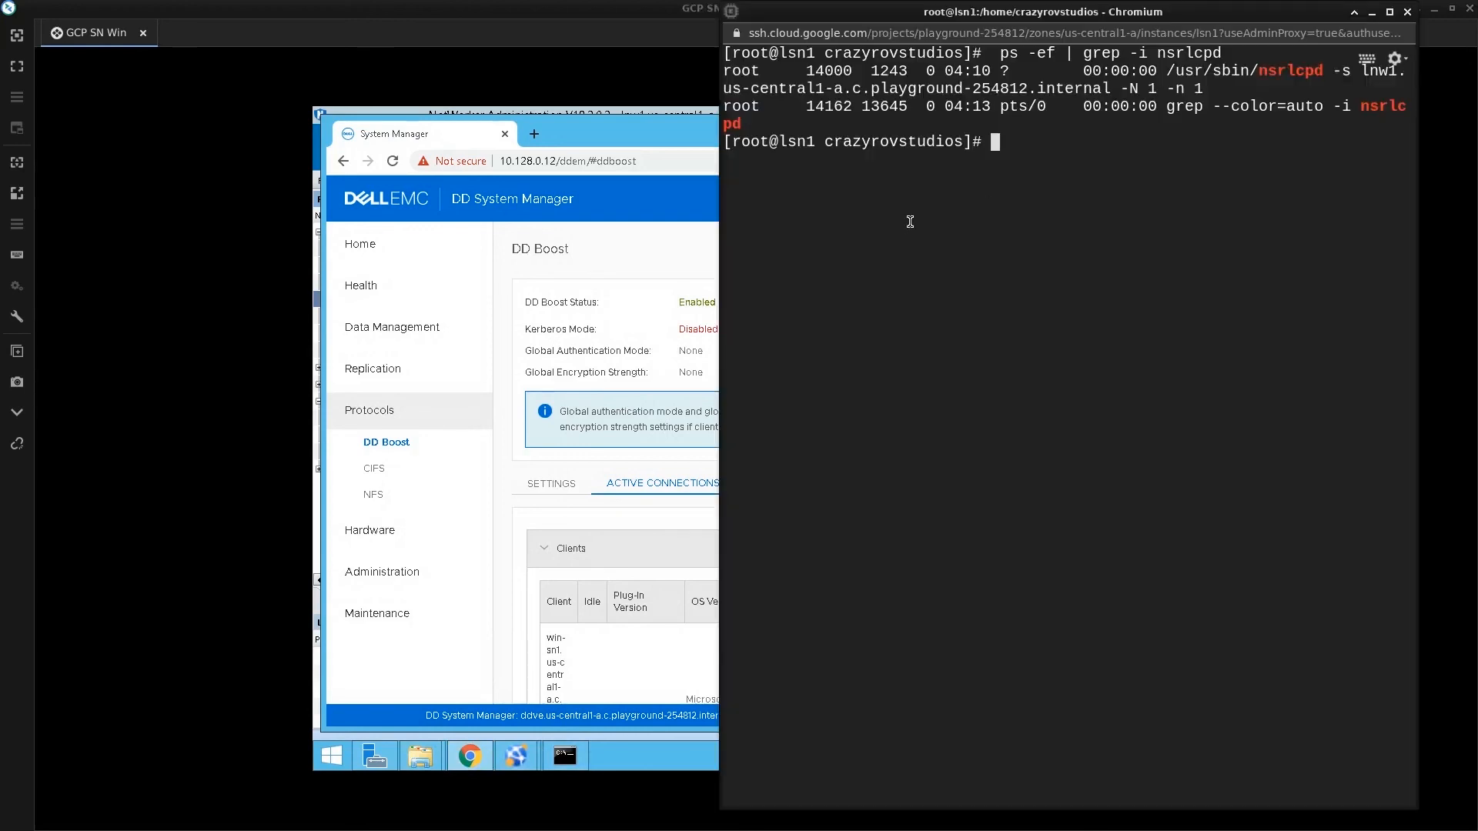
{"action": "type", "text": "ssh sysadmin@ddve"}
{"action": "key", "text": "Return"}
{"action": "type", "text": "yes"}
{"action": "key", "text": "Return"}
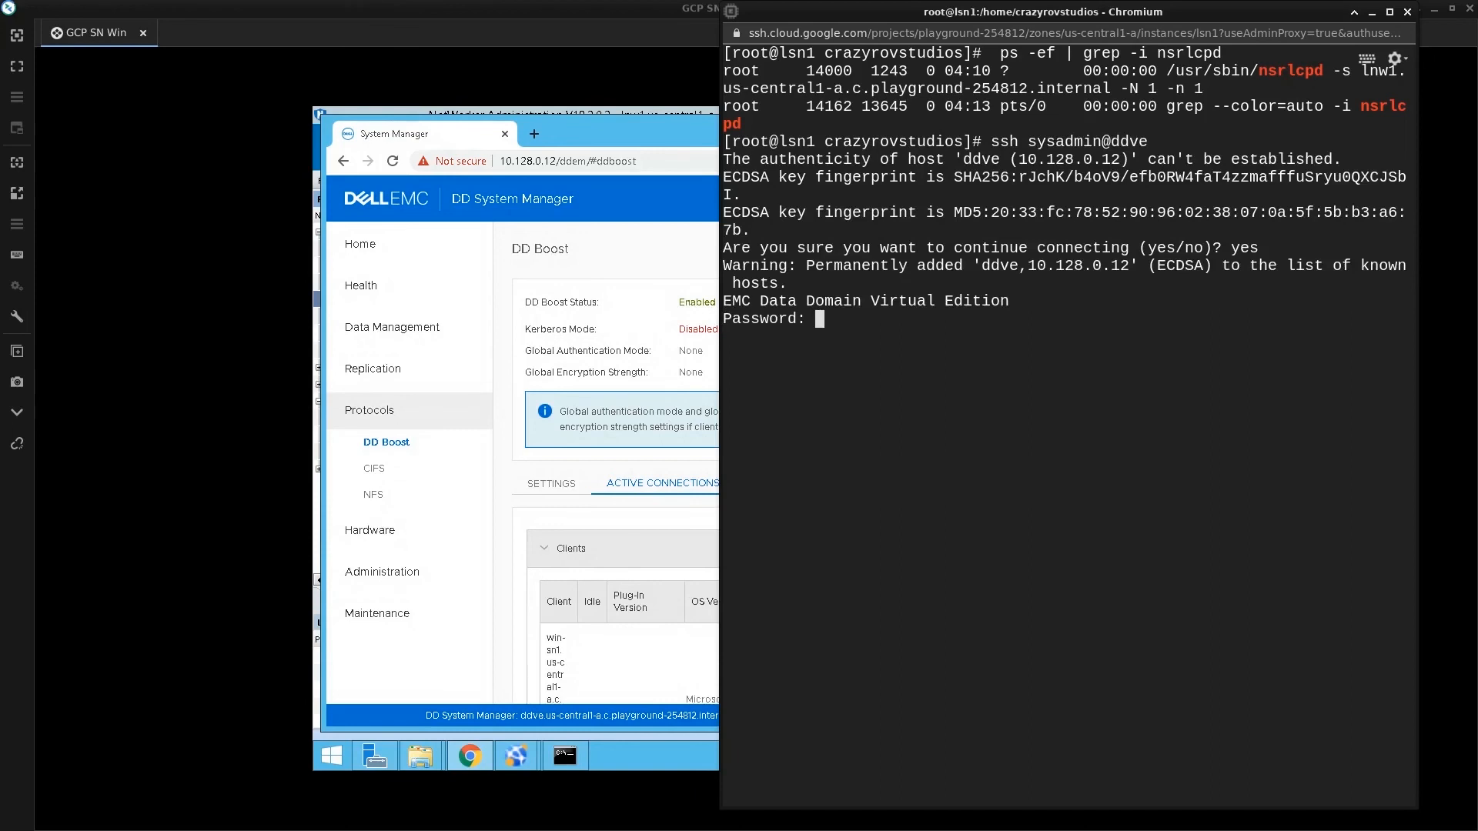
{"action": "key", "text": "Return"}
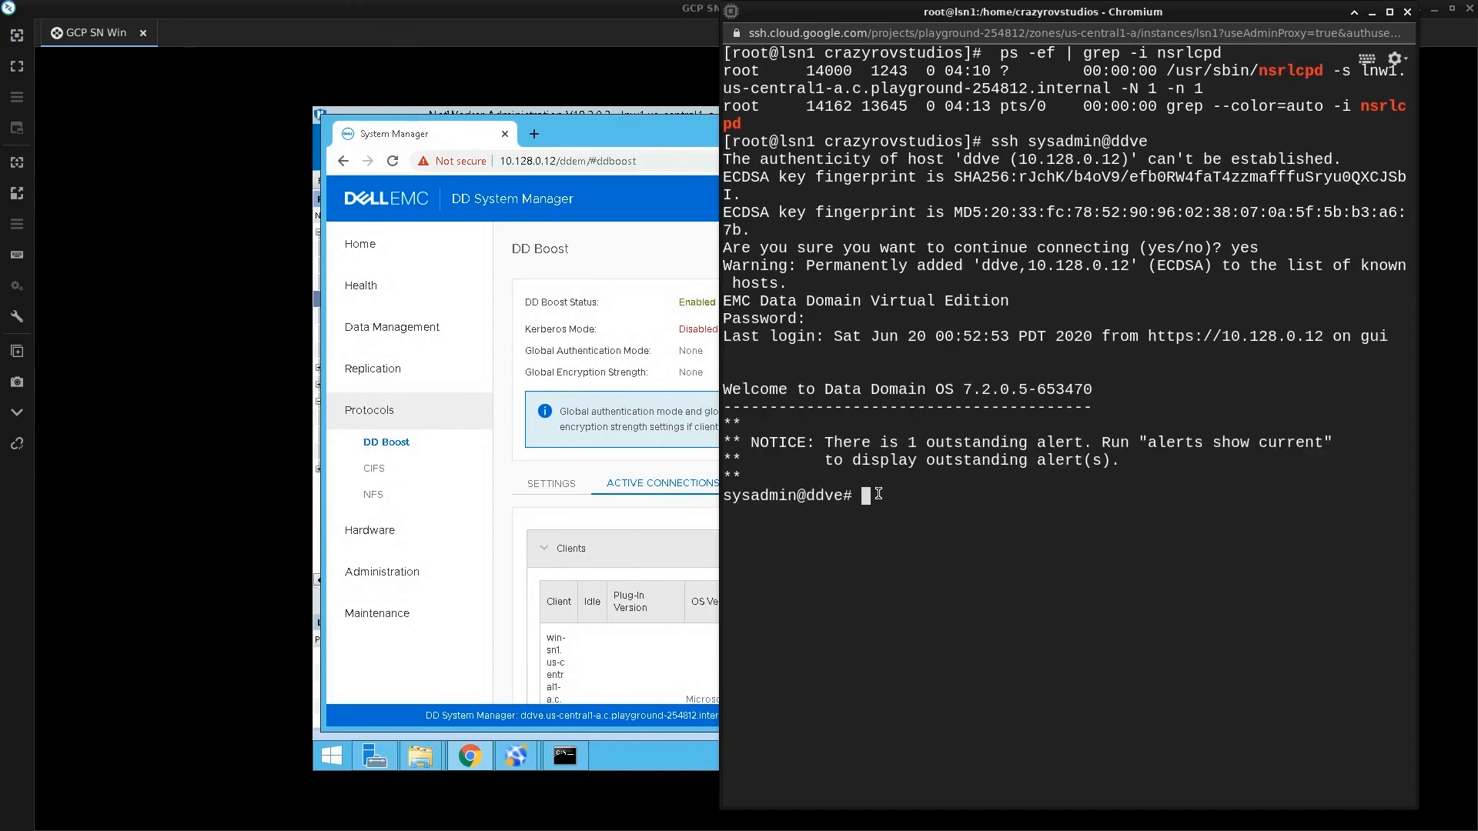
Run 'ddboost show connections' to list the active DD Boost clients
{"action": "type", "text": "ddboost show"}
{"action": "key", "text": "Tab"}
{"action": "type", "text": "connections act"}
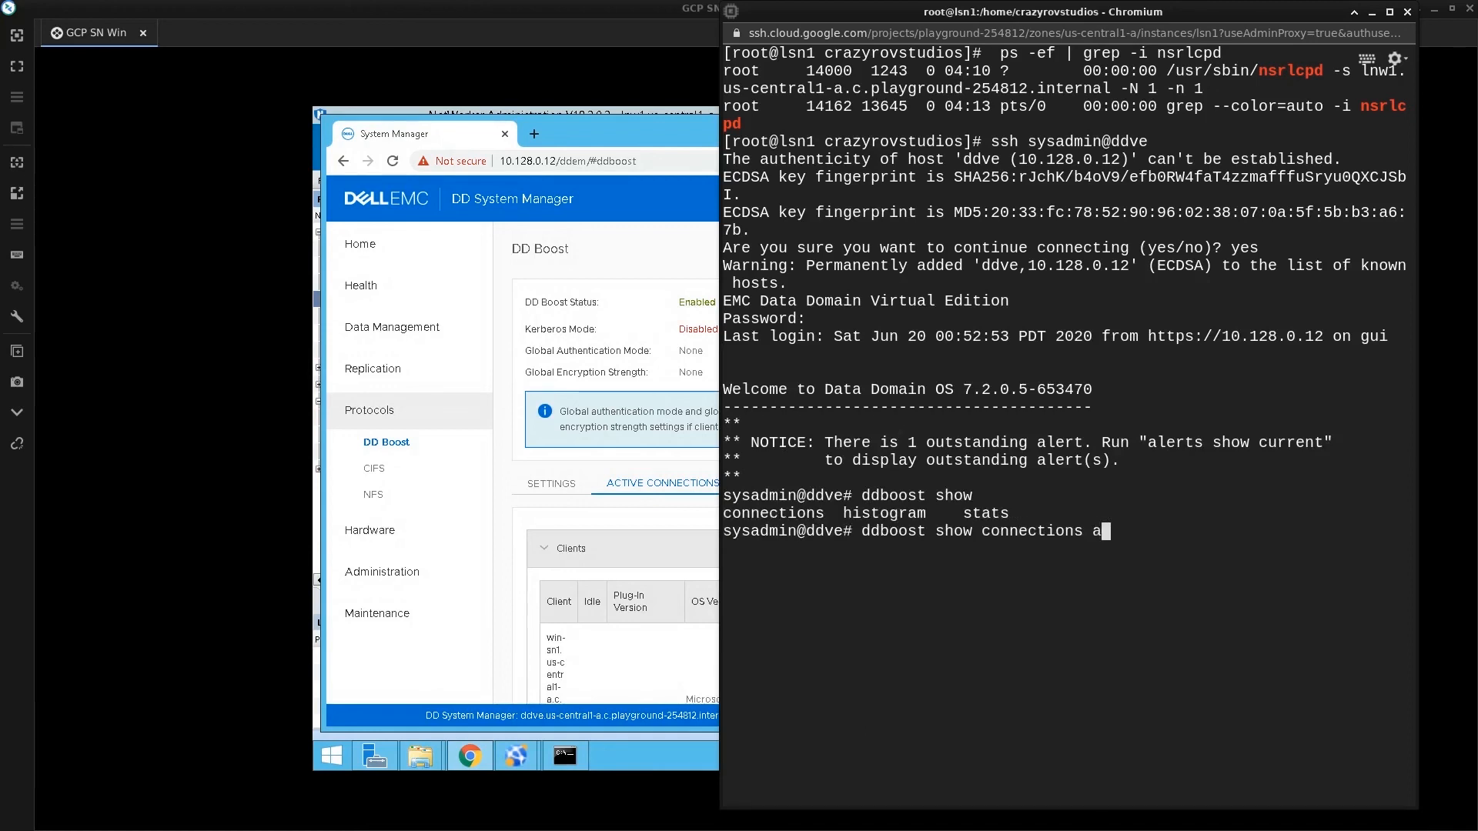
{"action": "key", "text": "BackSpace"}
{"action": "key", "text": "BackSpace"}
{"action": "key", "text": "BackSpace"}
{"action": "key", "text": "Tab"}
{"action": "key", "text": "Tab"}
{"action": "key", "text": "BackSpace"}
{"action": "key", "text": "BackSpace"}
{"action": "key", "text": "BackSpace"}
{"action": "key", "text": "BackSpace"}
{"action": "key", "text": "BackSpace"}
{"action": "key", "text": "BackSpace"}
{"action": "key", "text": "BackSpace"}
{"action": "key", "text": "BackSpace"}
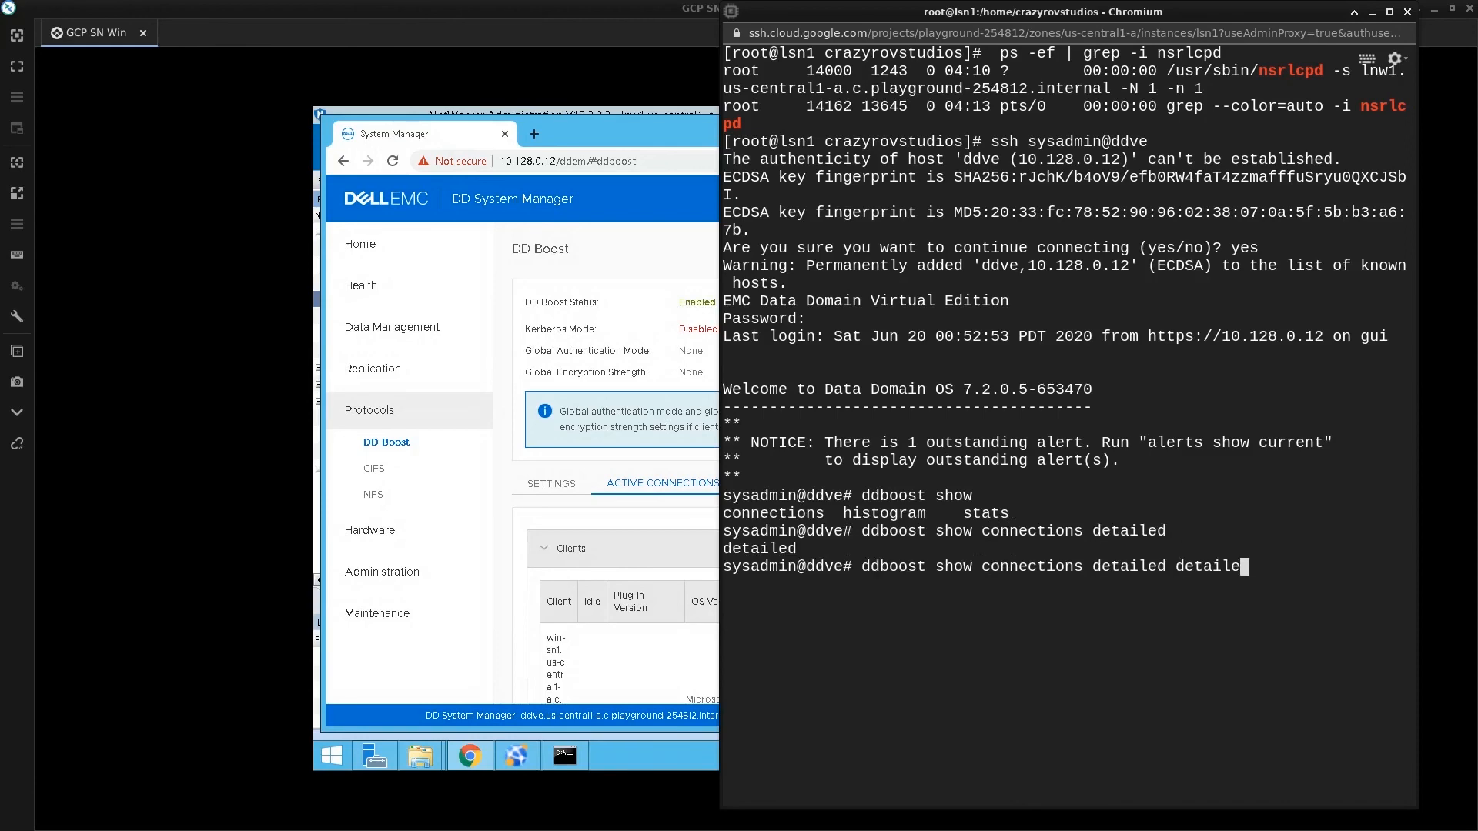
{"action": "key", "text": "BackSpace"}
{"action": "key", "text": "BackSpace"}
{"action": "key", "text": "BackSpace"}
{"action": "key", "text": "BackSpace"}
{"action": "key", "text": "BackSpace"}
{"action": "key", "text": "BackSpace"}
{"action": "key", "text": "BackSpace"}
{"action": "key", "text": "BackSpace"}
{"action": "key", "text": "BackSpace"}
{"action": "key", "text": "BackSpace"}
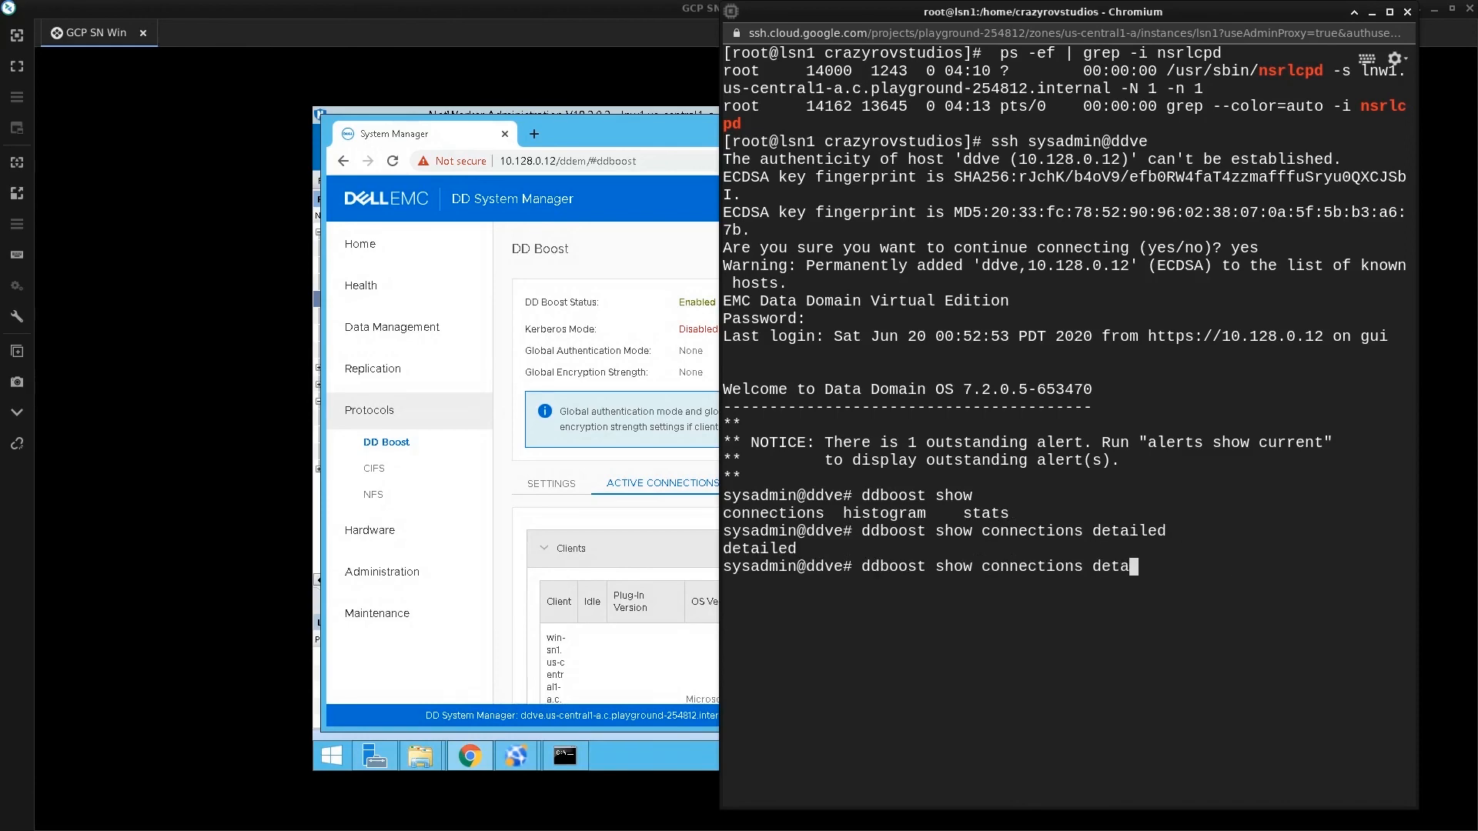
{"action": "key", "text": "Return"}
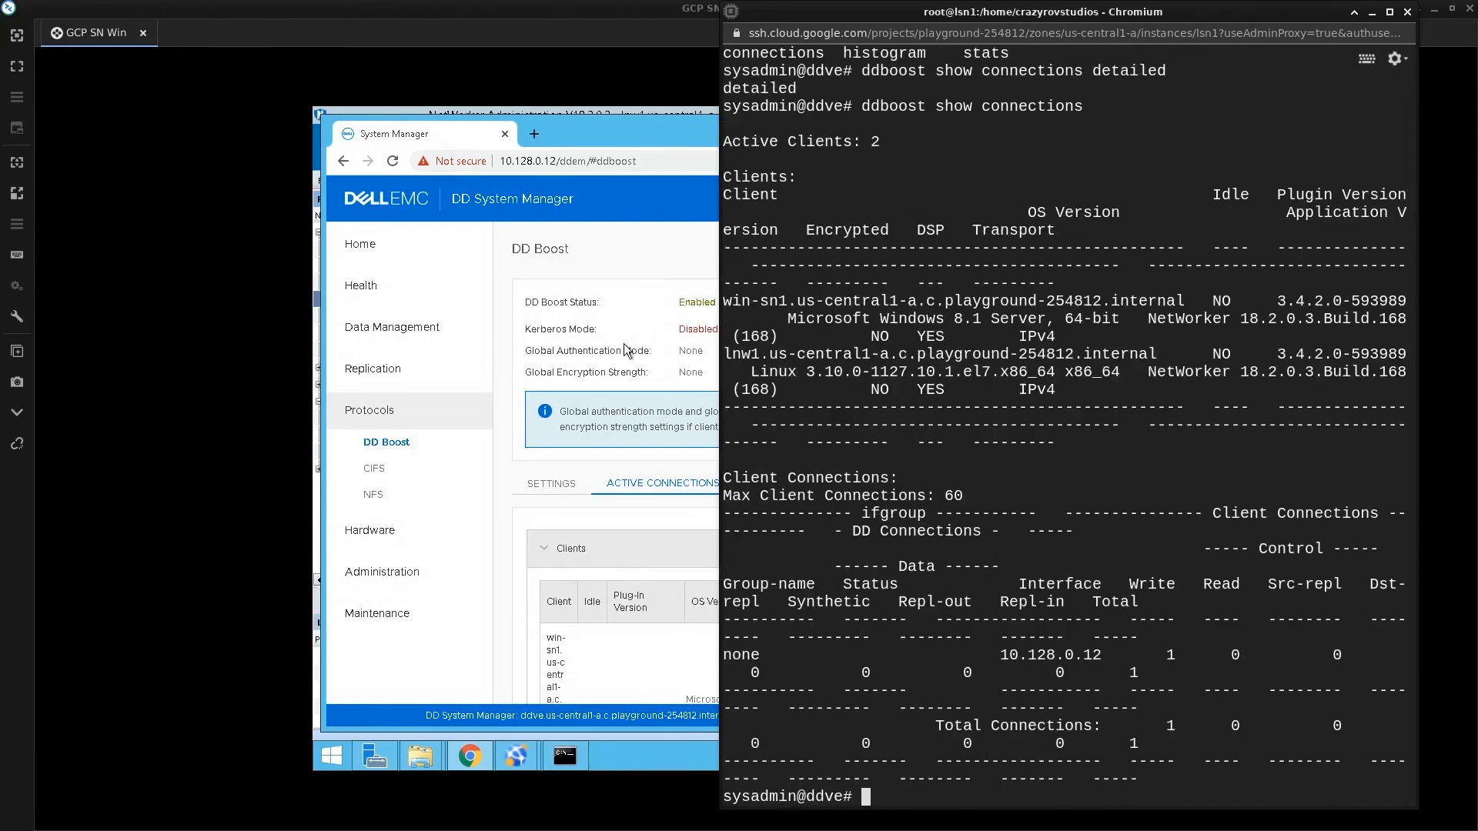
Rerun the connections listing in a maximized terminal, confirming 2 active clients, then return to the remote desktop
{"action": "left_click", "coordinate": [1389, 13]}
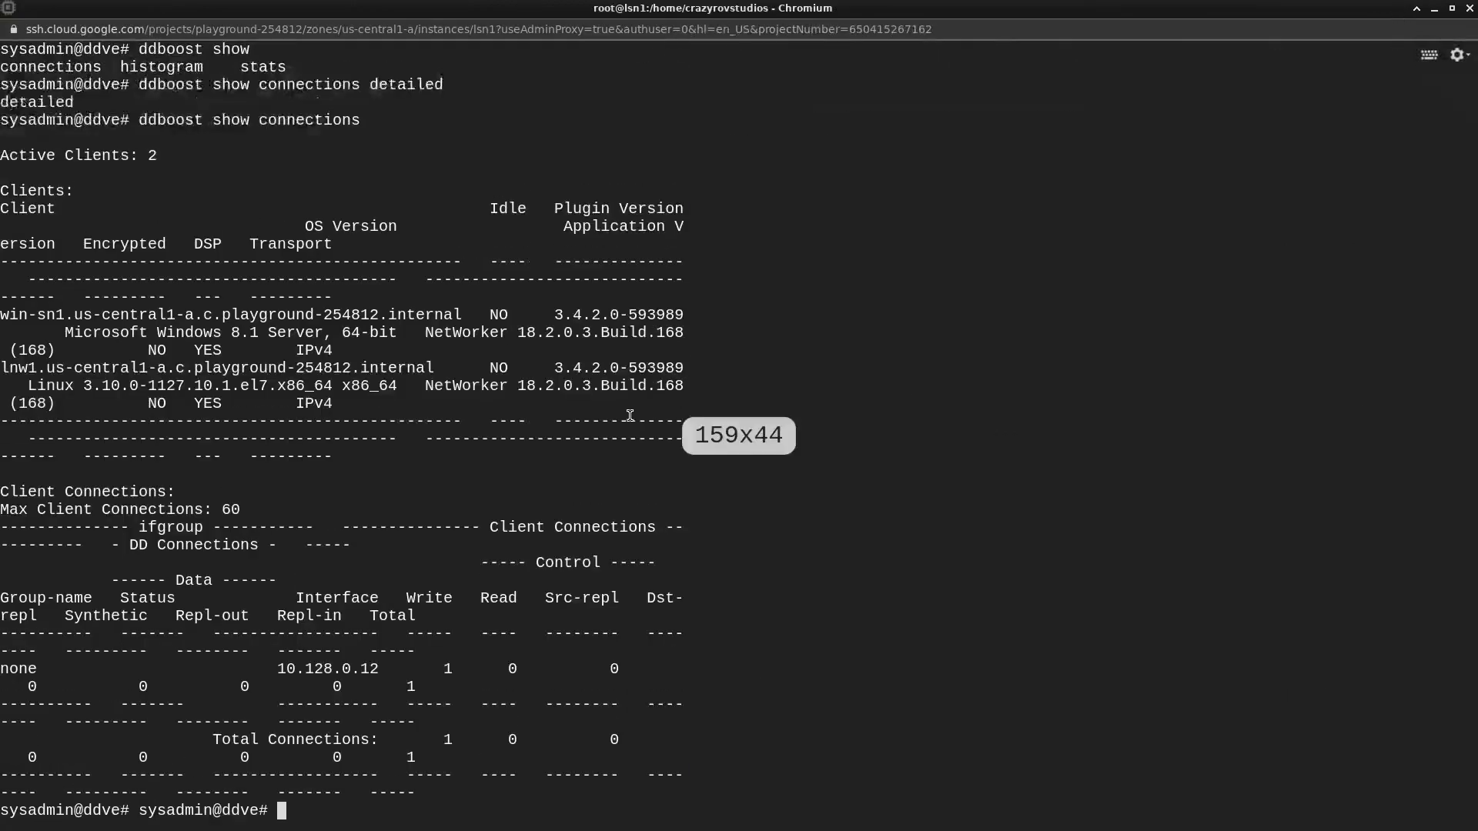
{"action": "key", "text": "Return"}
{"action": "key", "text": "Return"}
{"action": "key", "text": "Up"}
{"action": "key", "text": "Return"}
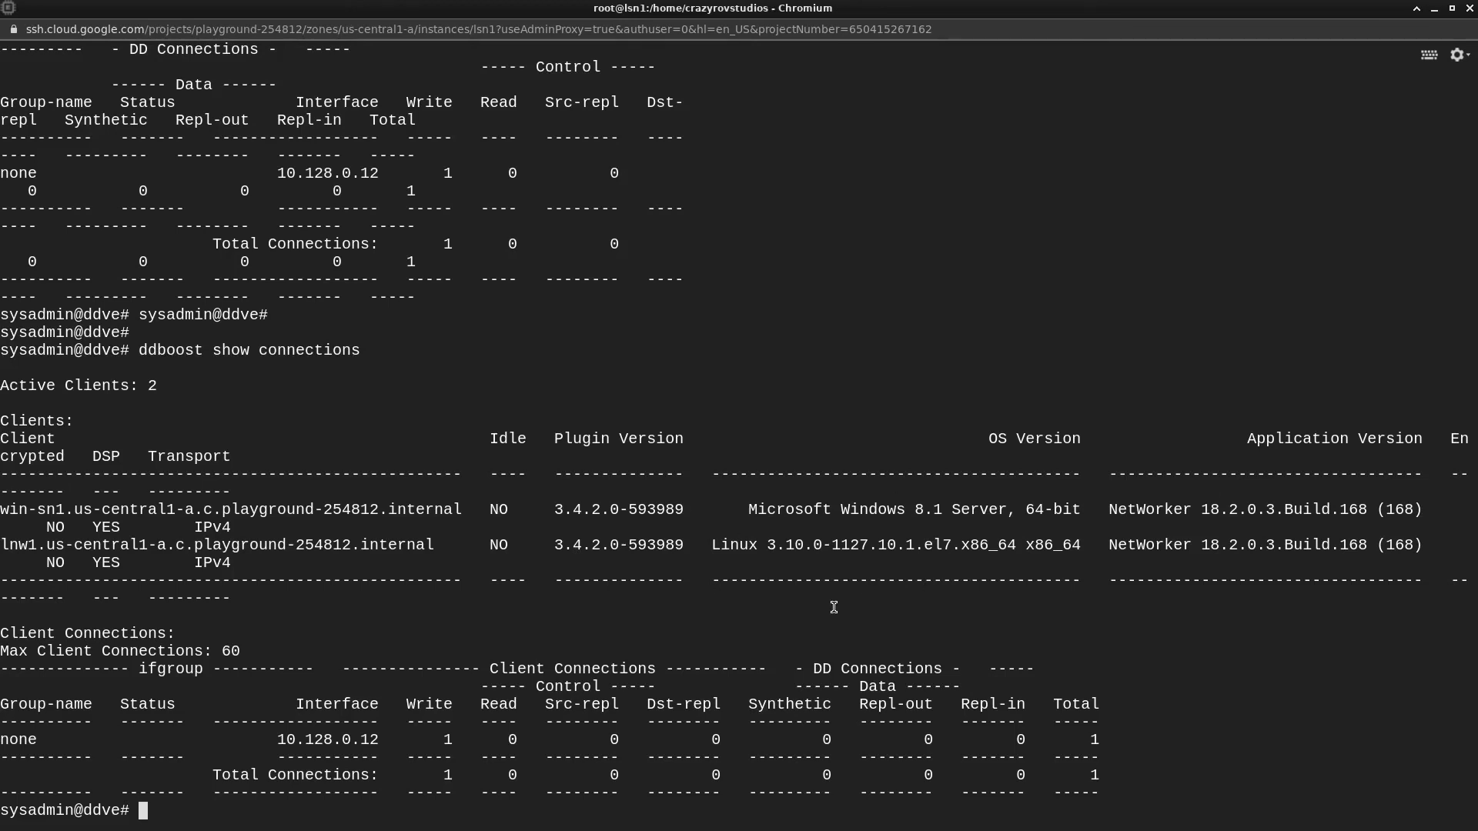
{"action": "key", "text": "alt+Tab"}
{"action": "mouse_move", "coordinate": [502, 754]}
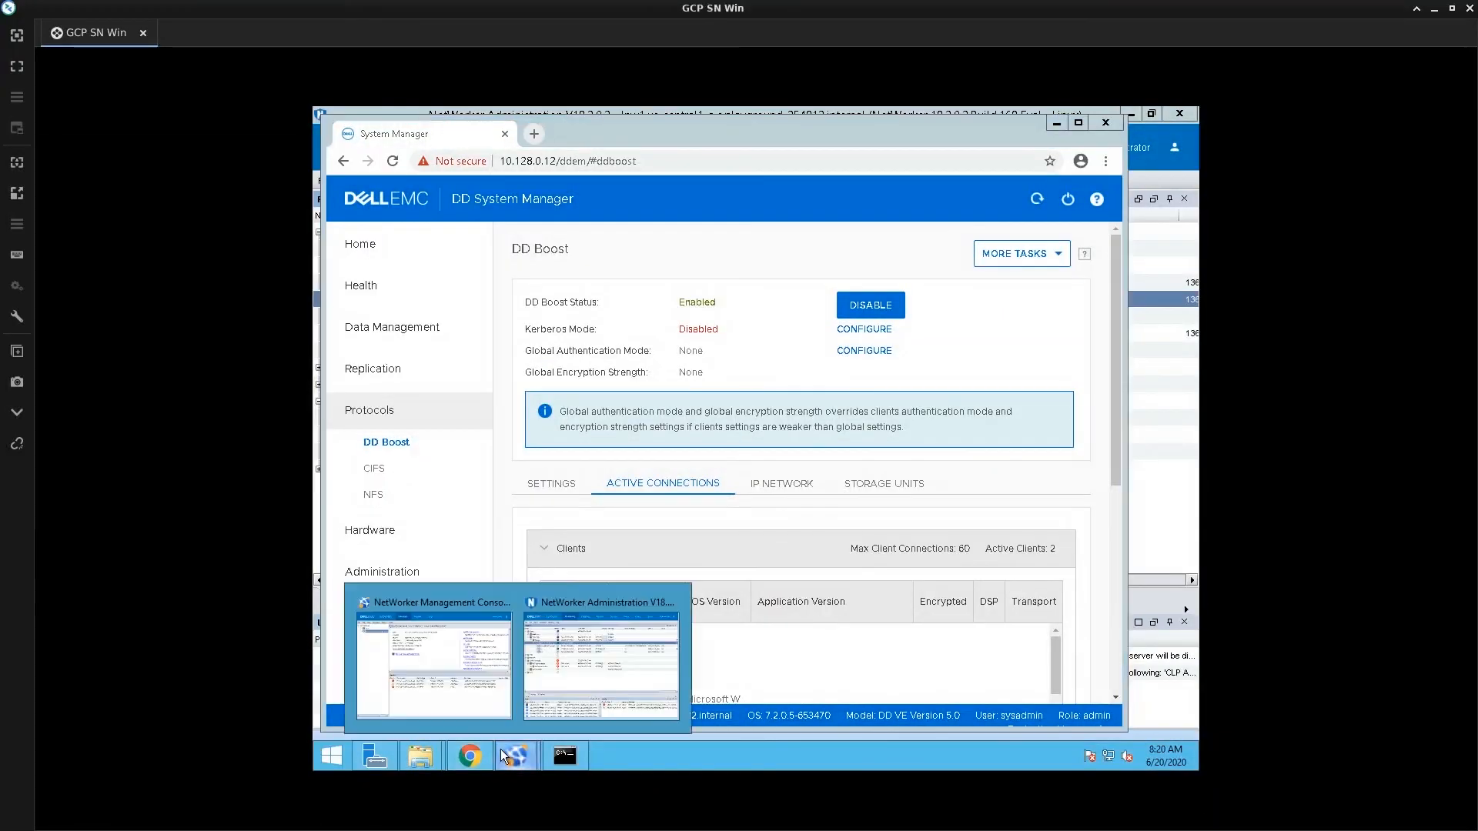